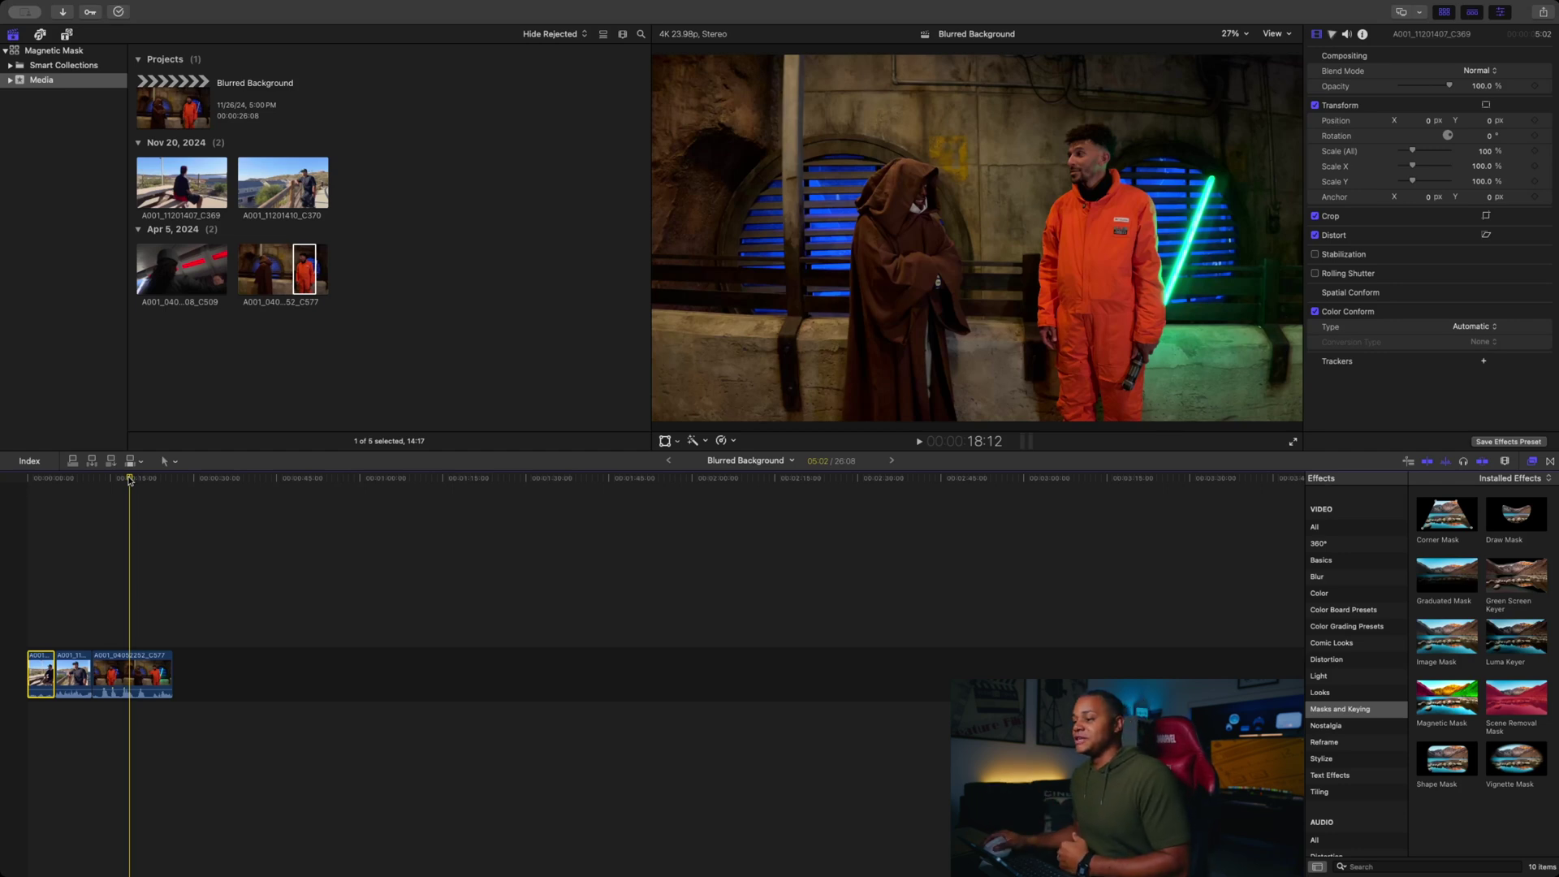
# Apply the Magnetic Mask effect to the first clip in the timeline, starting from a frame showing the seated man.
pyautogui.moveTo(130, 480); pyautogui.dragTo(123, 480)
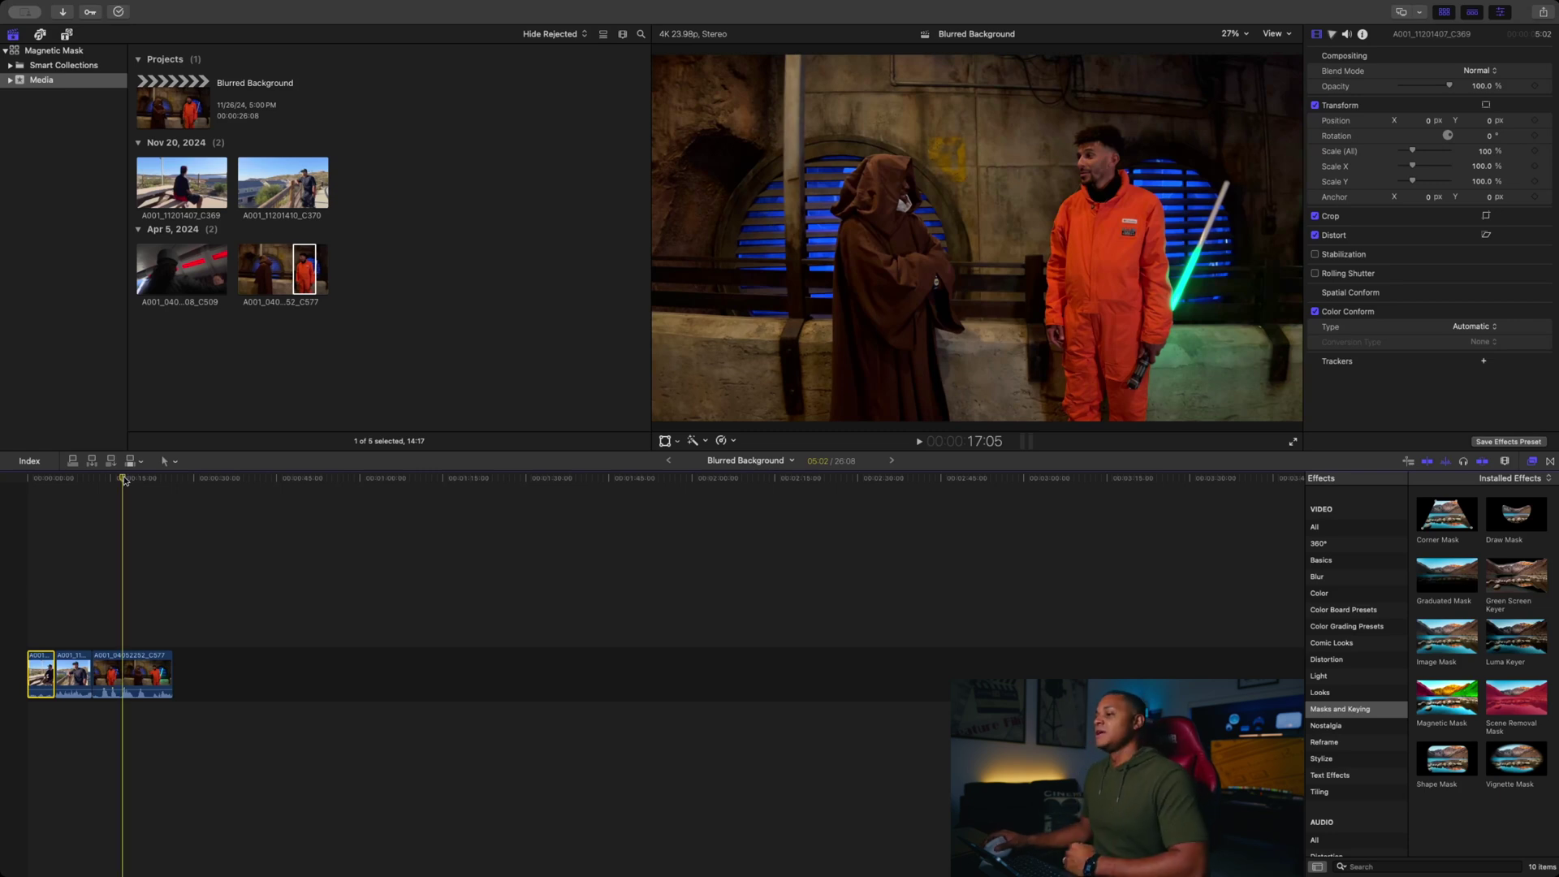
pyautogui.click(168, 489)
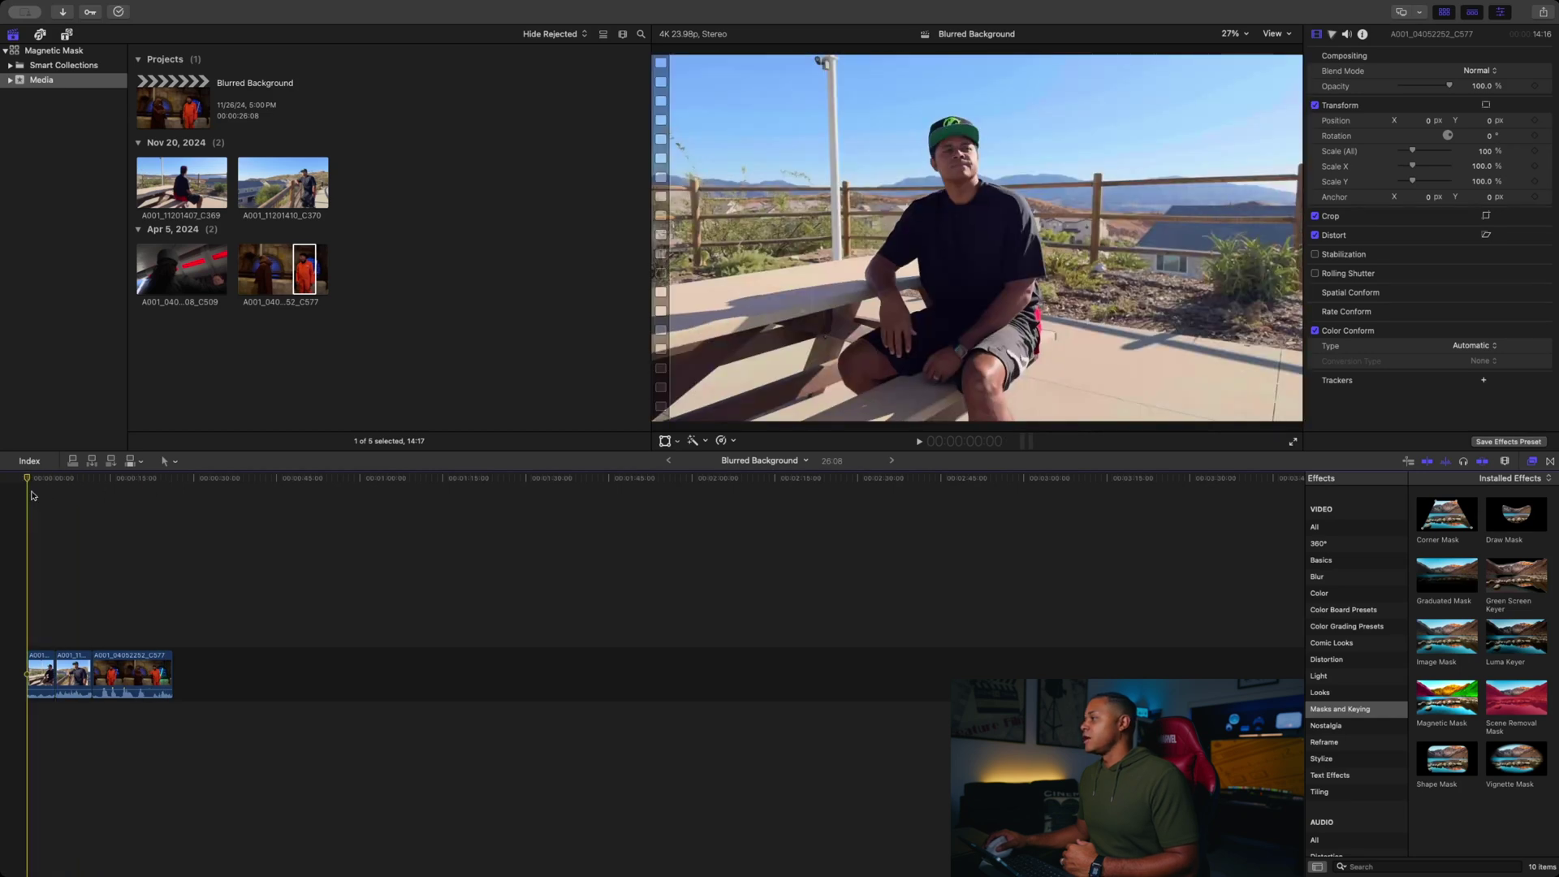
pyautogui.click(58, 497)
pyautogui.moveTo(59, 497)
pyautogui.mouseDown()
pyautogui.moveTo(120, 492)
pyautogui.moveTo(29, 492)
pyautogui.moveTo(126, 491)
pyautogui.moveTo(39, 492)
pyautogui.mouseUp()
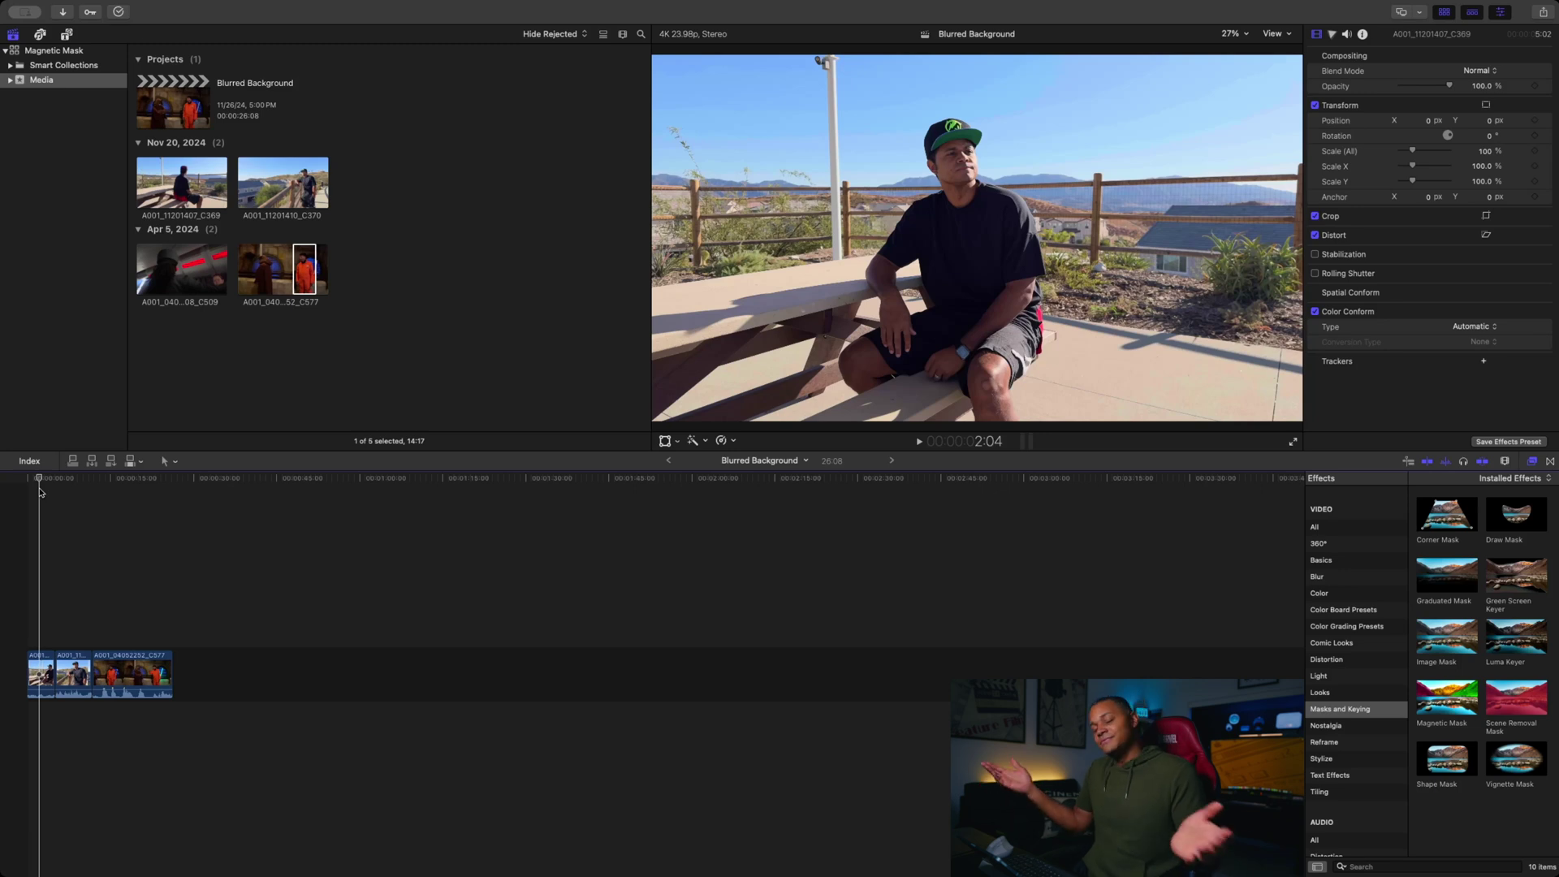
pyautogui.click(41, 674)
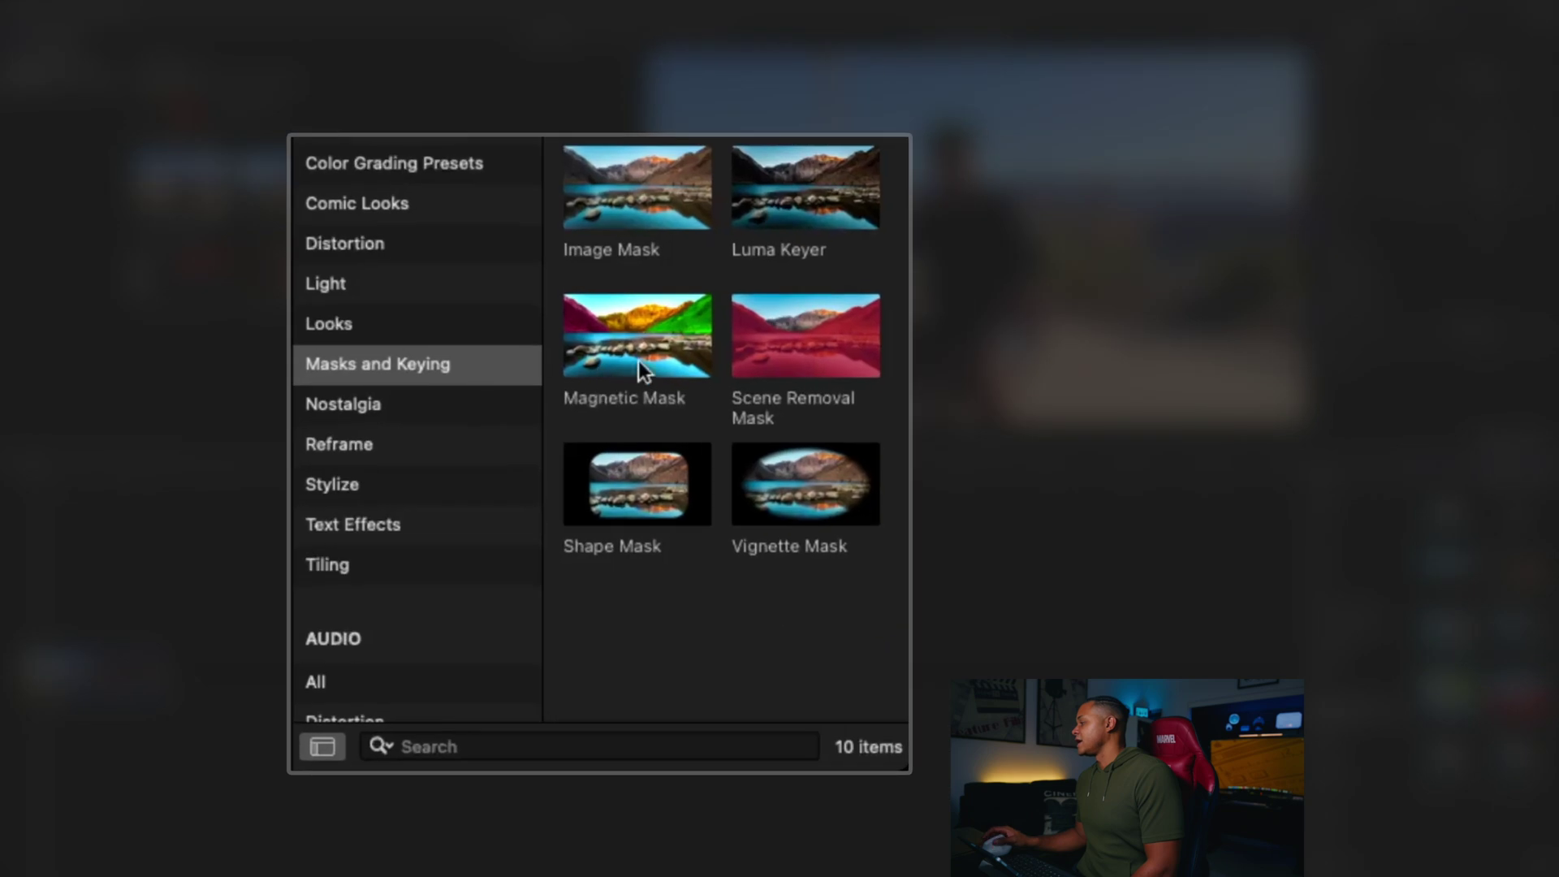
pyautogui.click(550, 294)
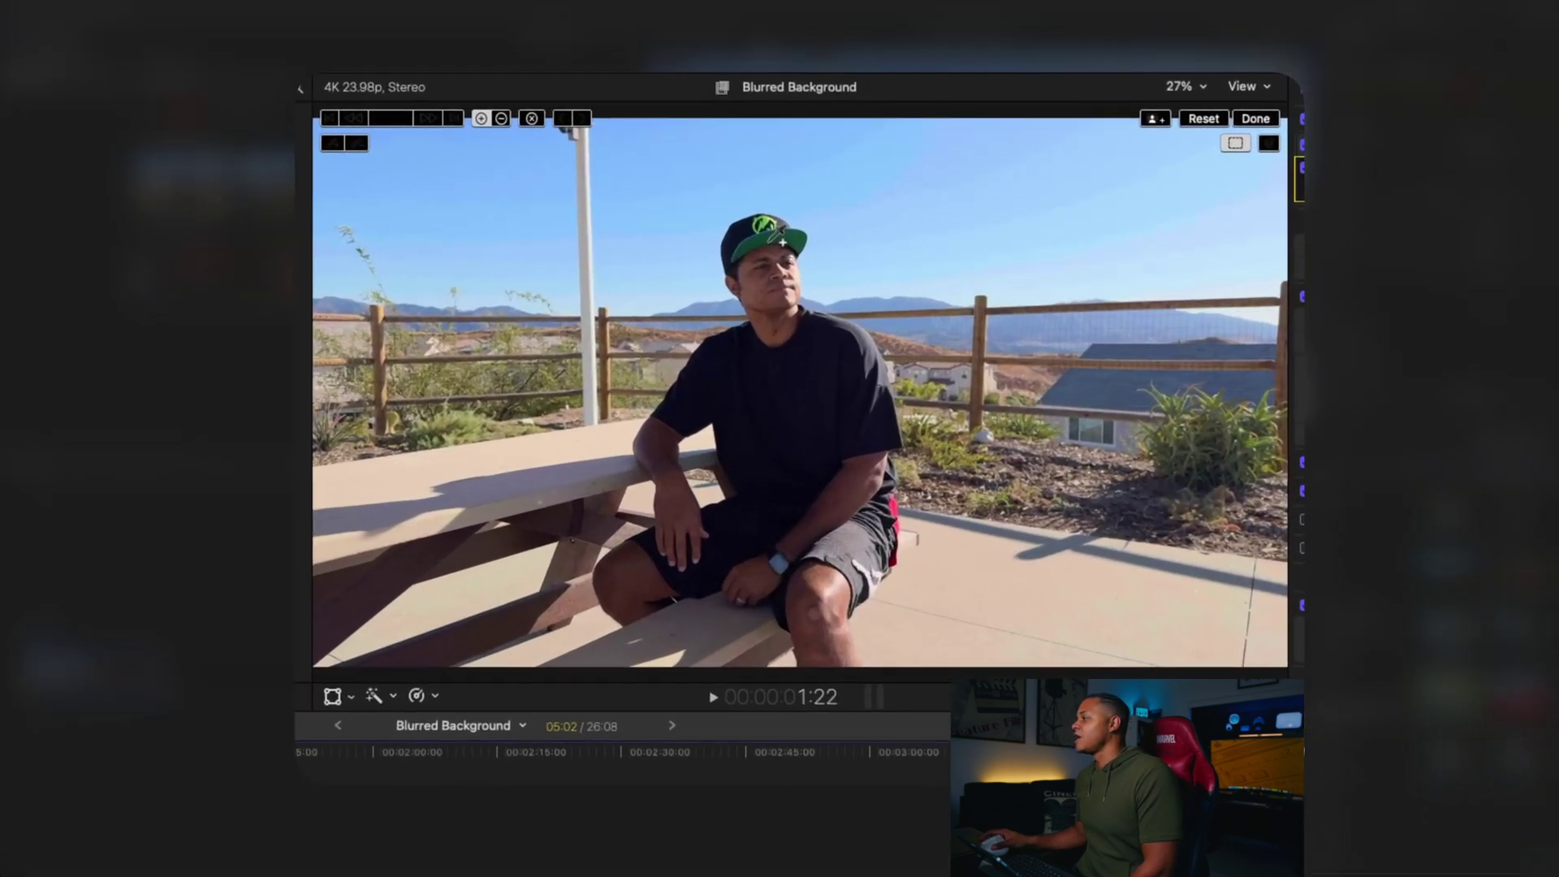
# Mask the seated man with add points on his cap, torso, hand and knee, and subtract the gap beneath his arm.
pyautogui.click(956, 137)
pyautogui.click(782, 471)
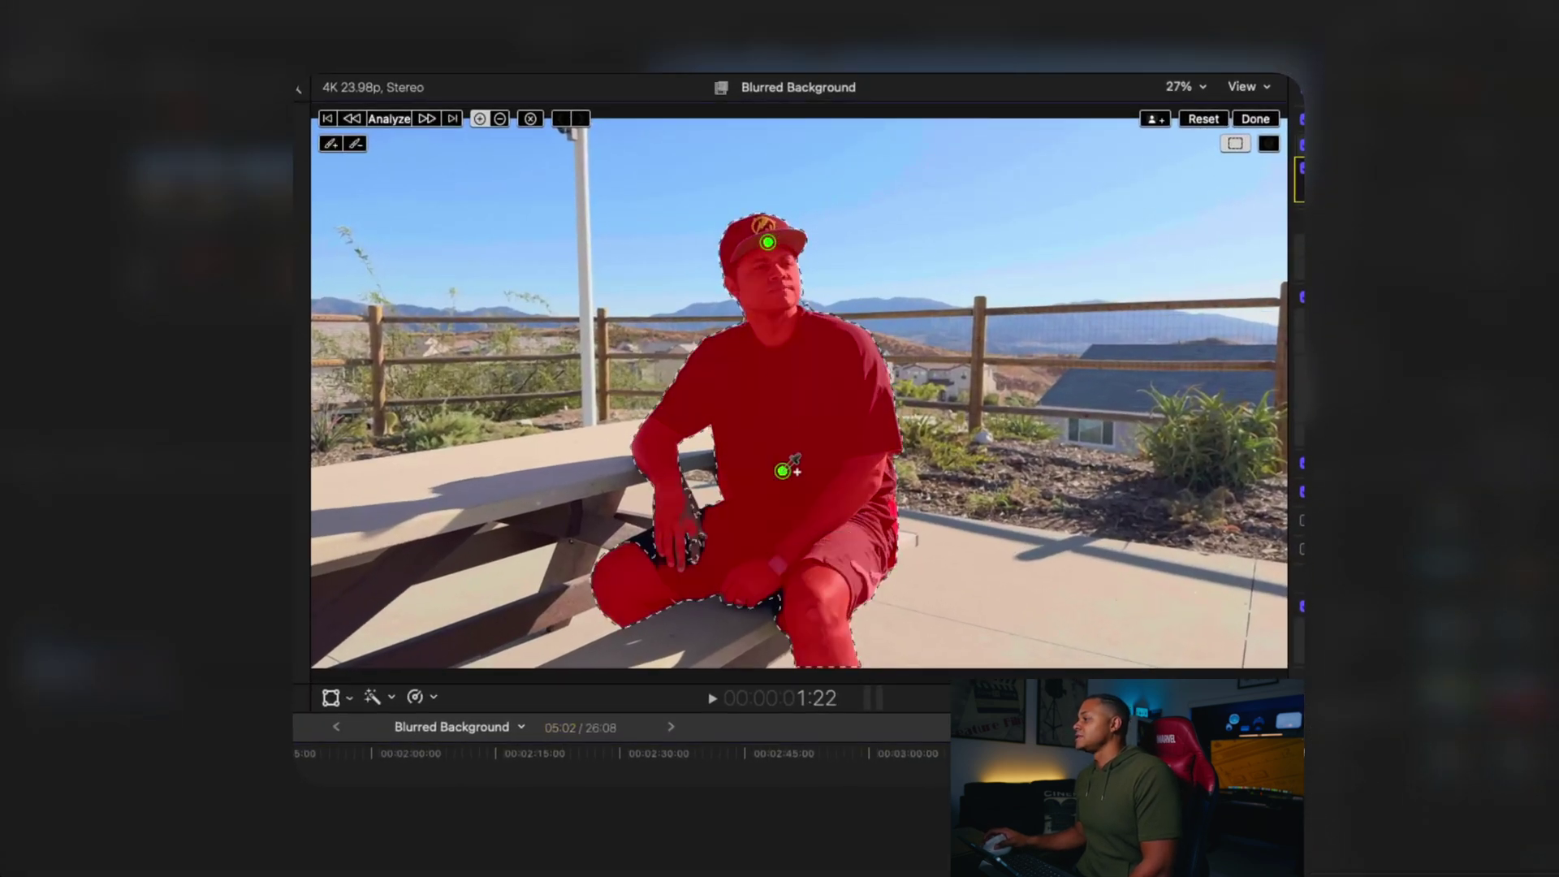
pyautogui.click(691, 526)
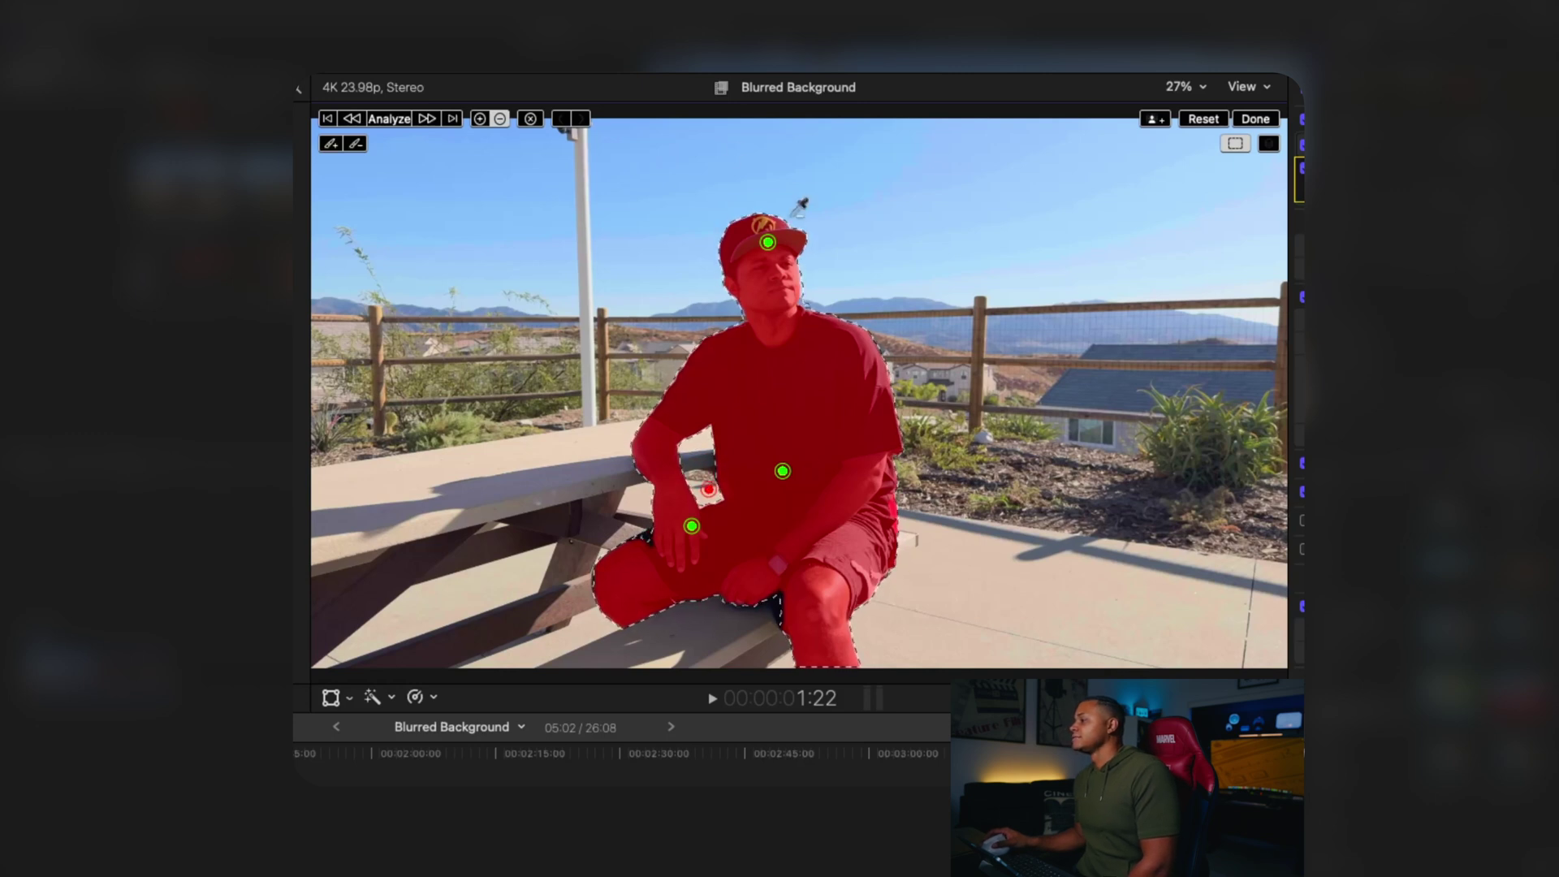
pyautogui.click(478, 119)
pyautogui.click(648, 540)
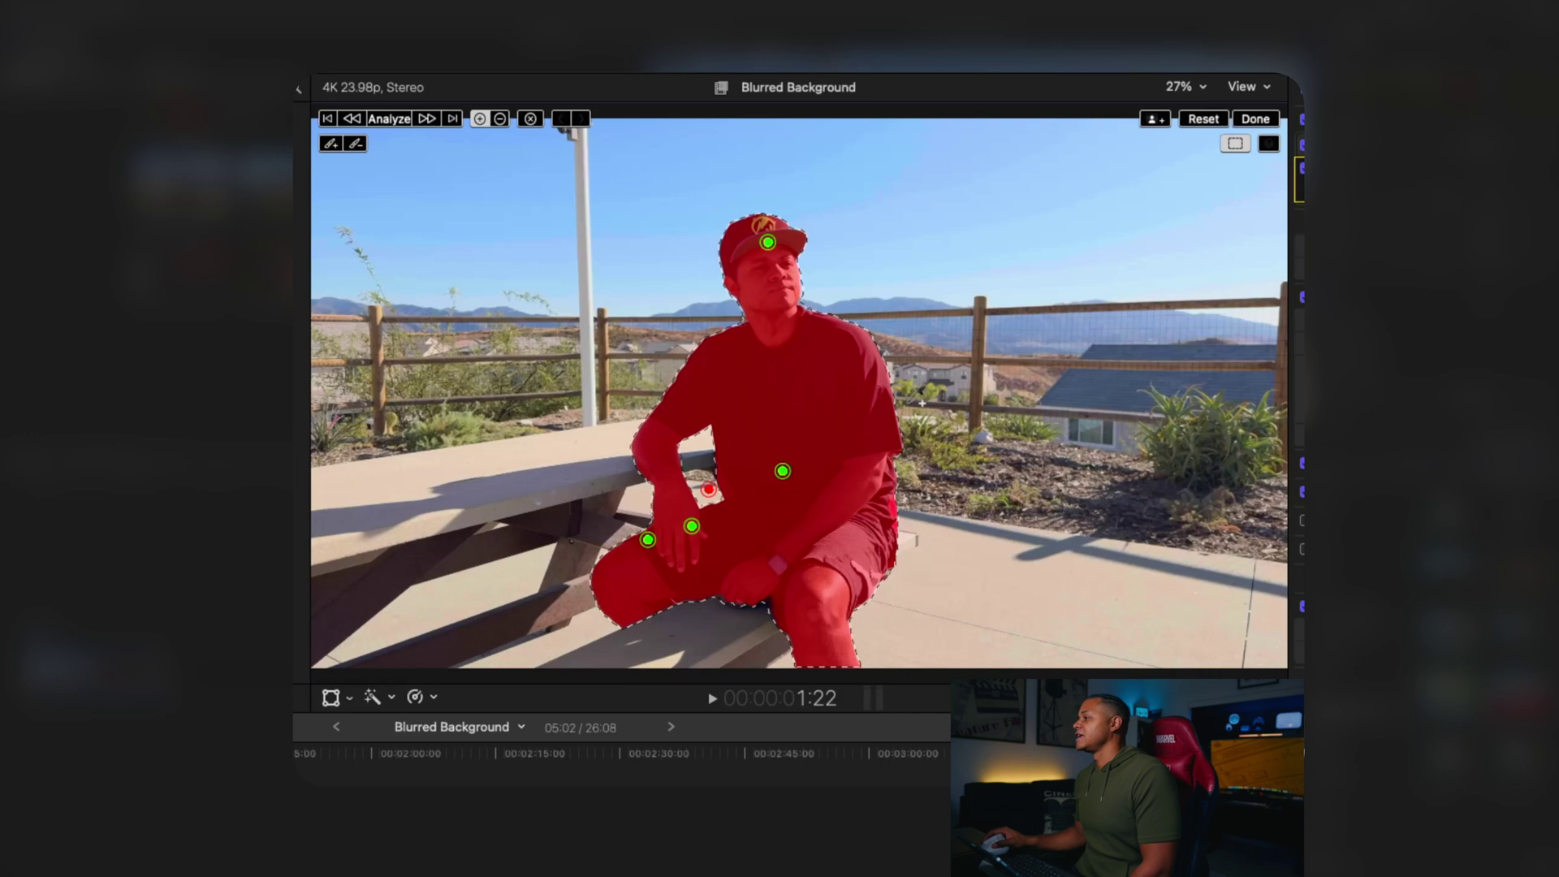
# Analyze the seated man's mask backward and forward through the clip and finish editing the mask.
pyautogui.click(353, 120)
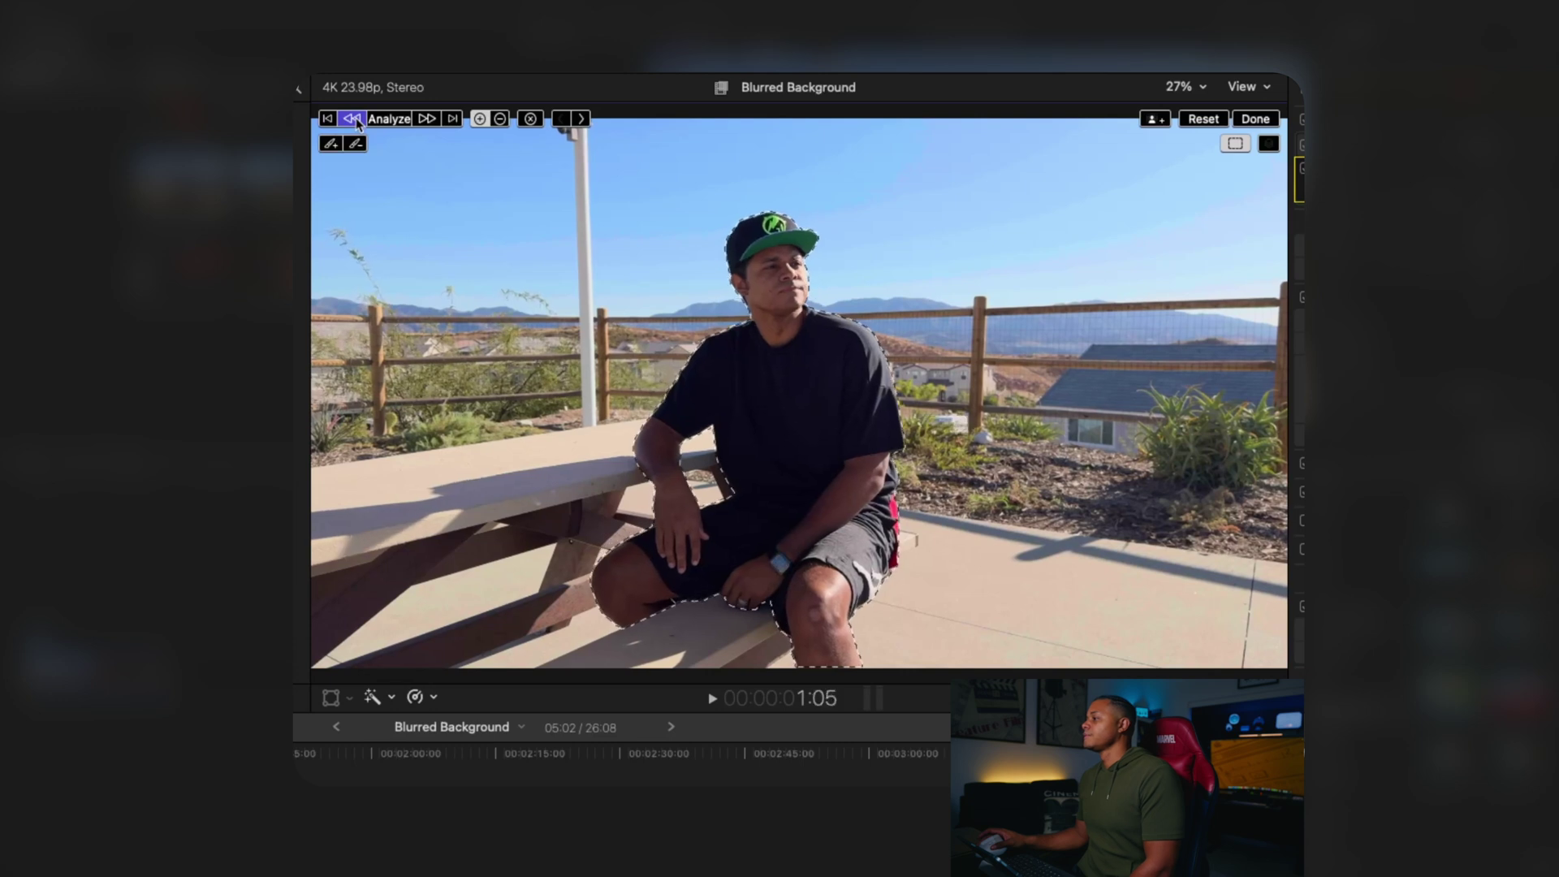
pyautogui.click(431, 120)
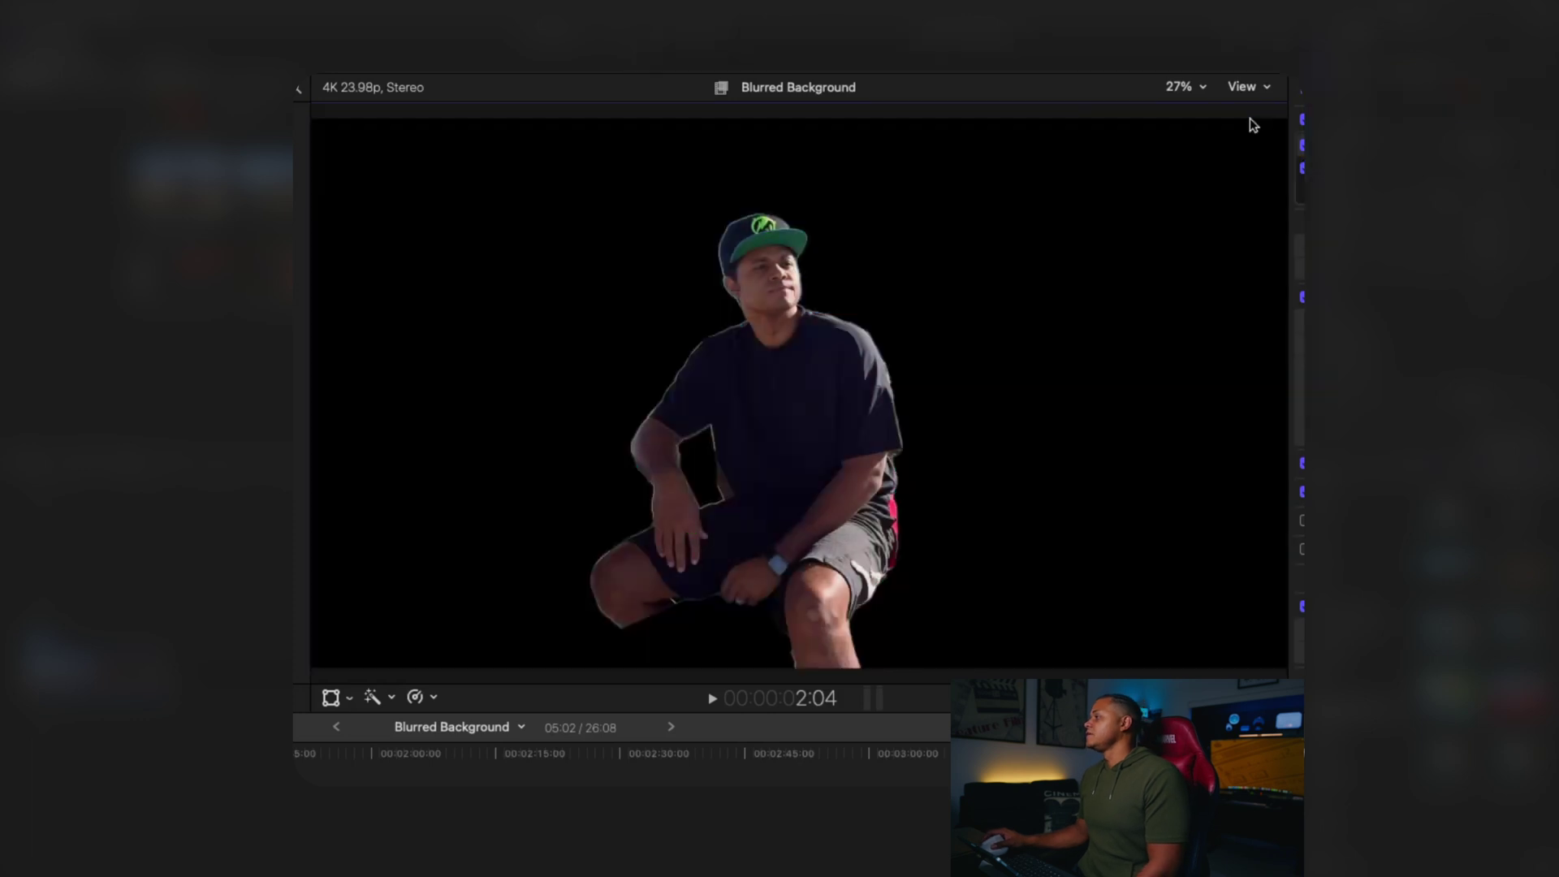
pyautogui.click(1254, 120)
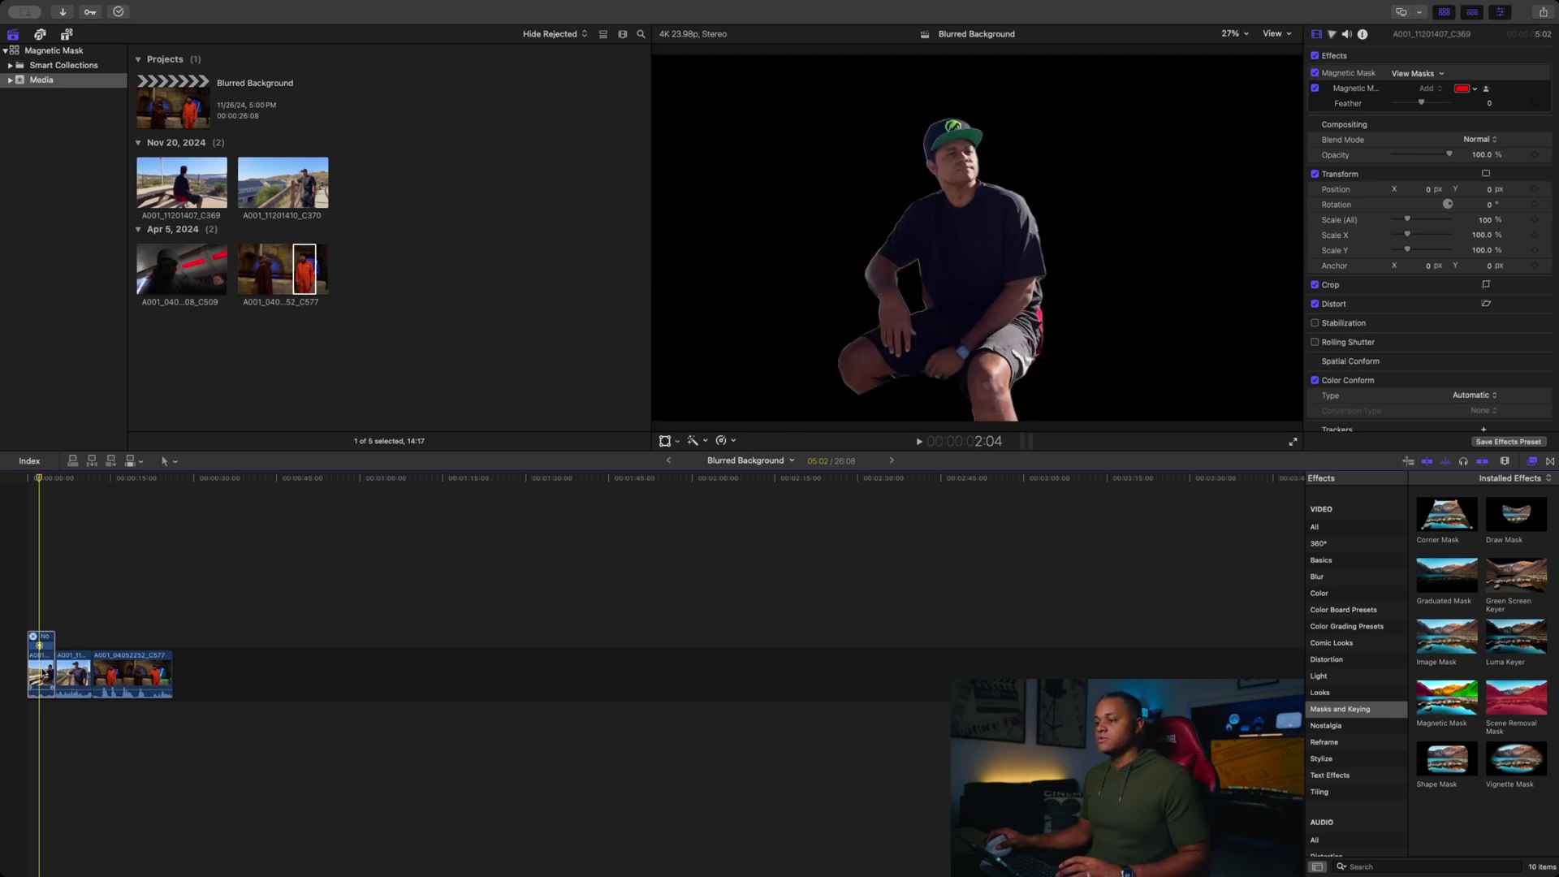
# Duplicate the masked first clip directly above itself and delete the Magnetic Mask effect from the lower copy.
pyautogui.click(40, 659)
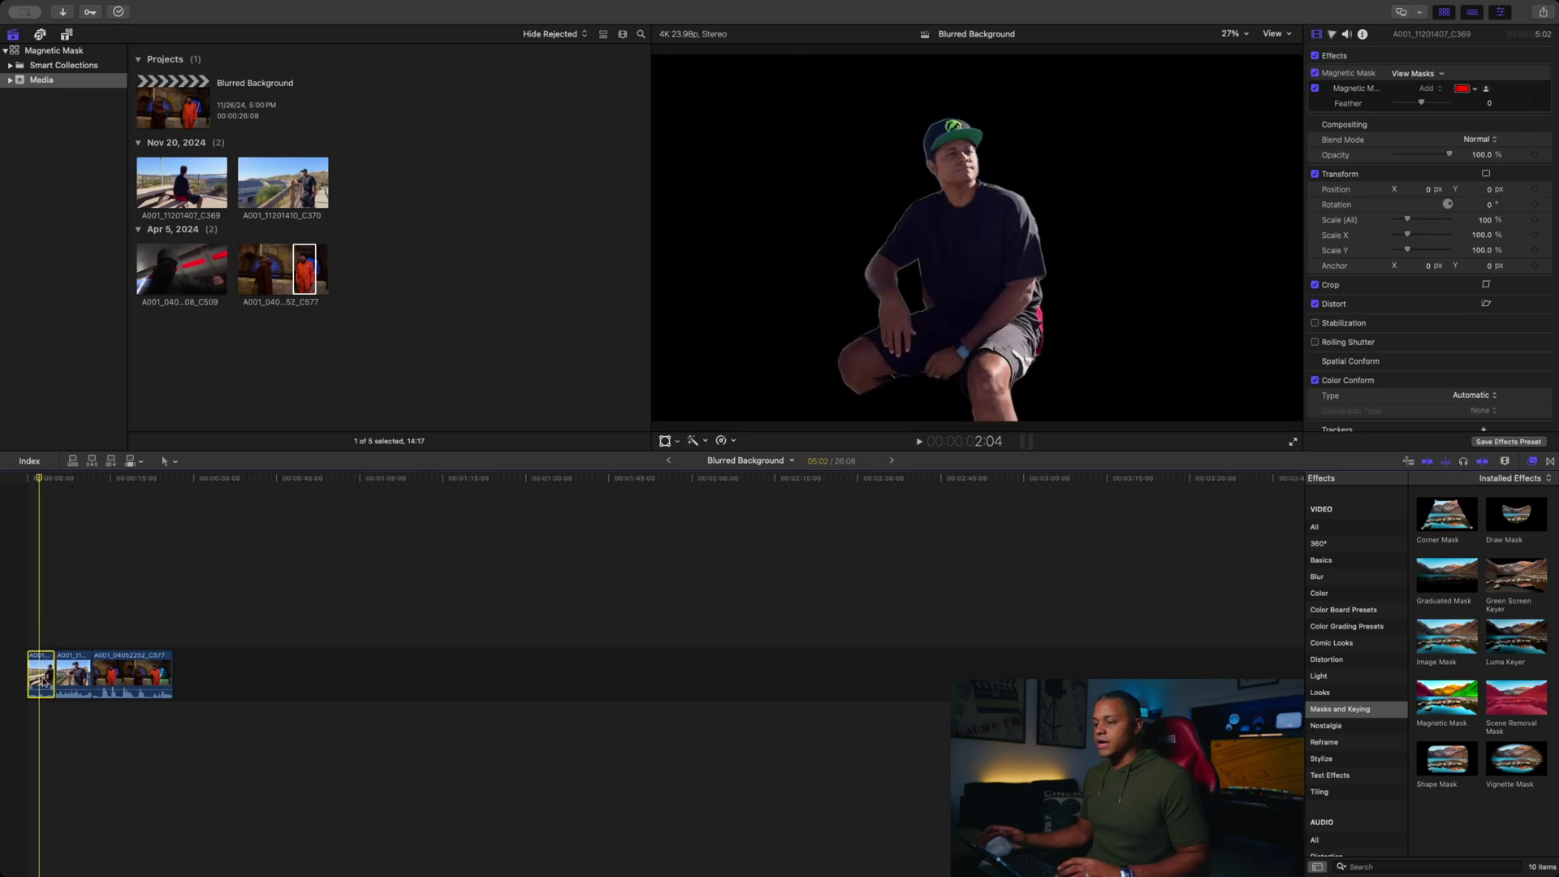
pyautogui.moveTo(42, 678); pyautogui.dragTo(45, 621)
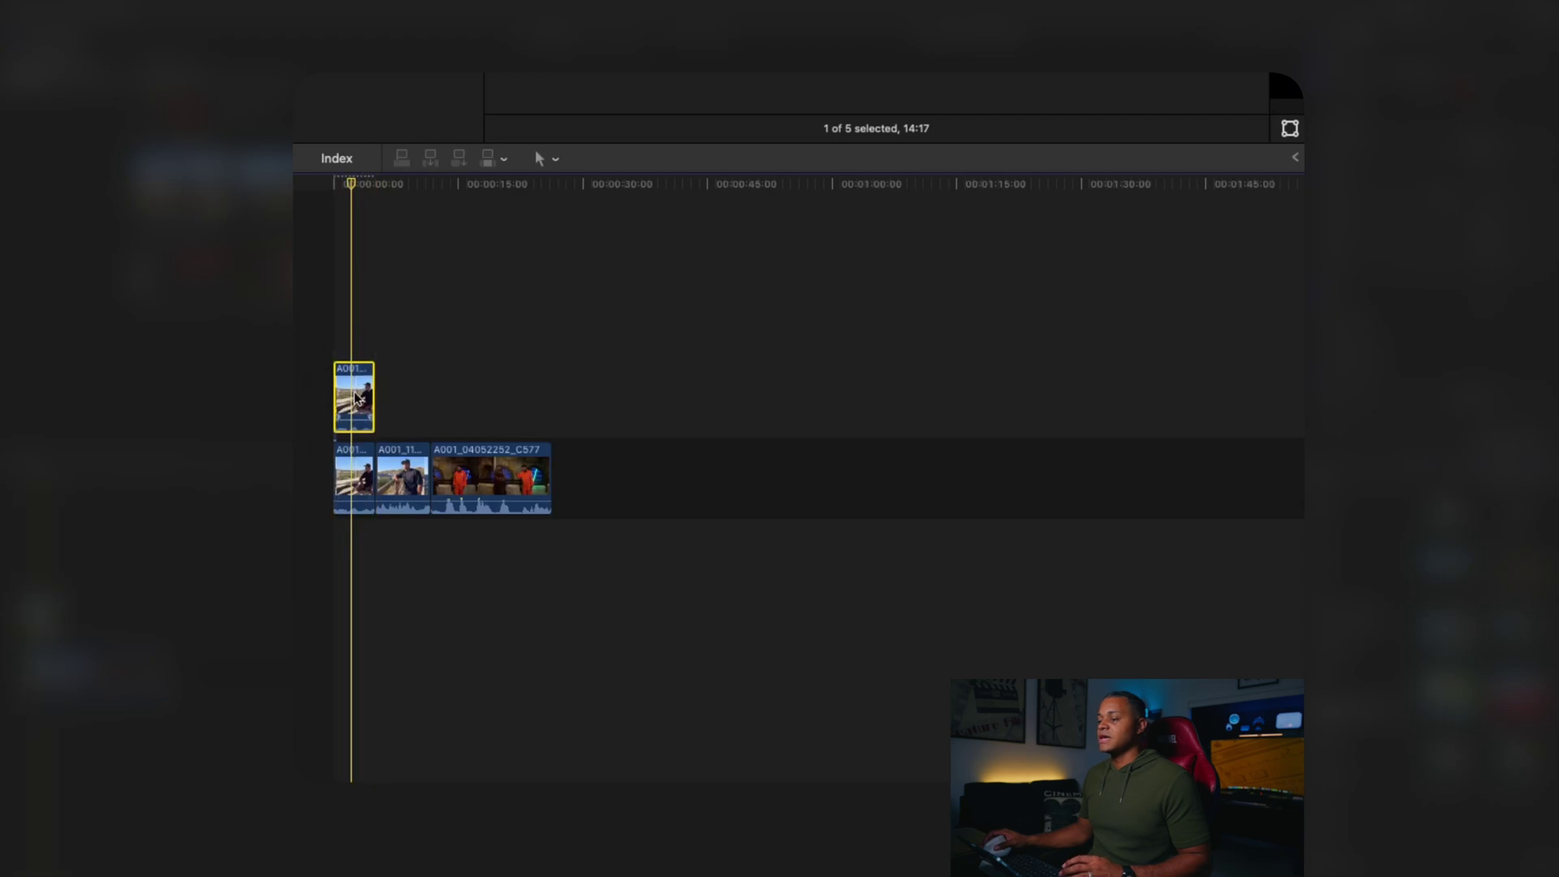
pyautogui.click(354, 478)
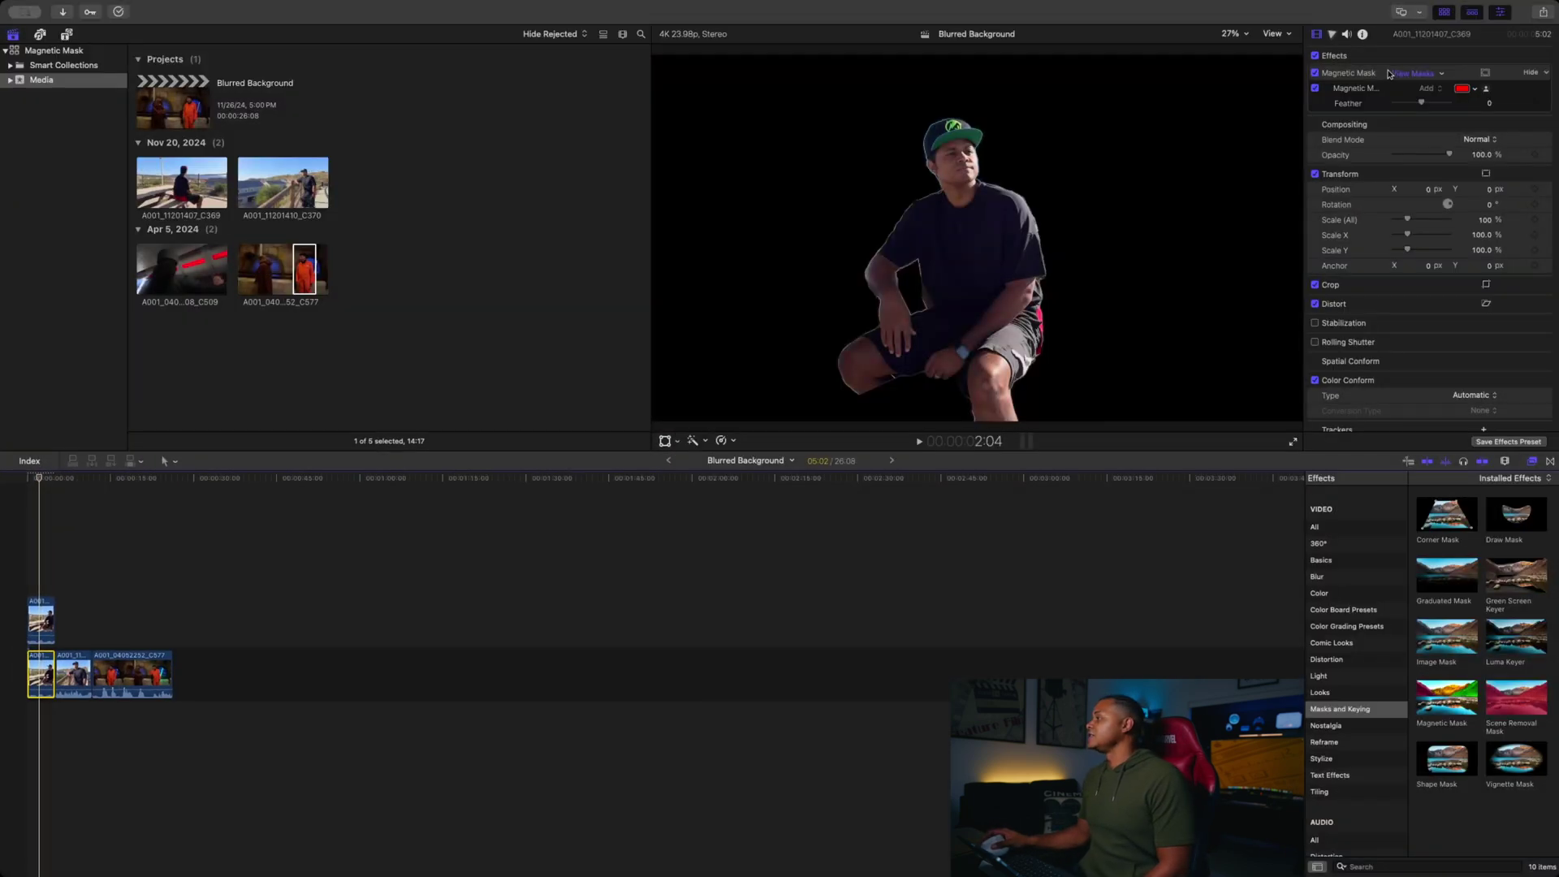
pyautogui.click(1367, 79)
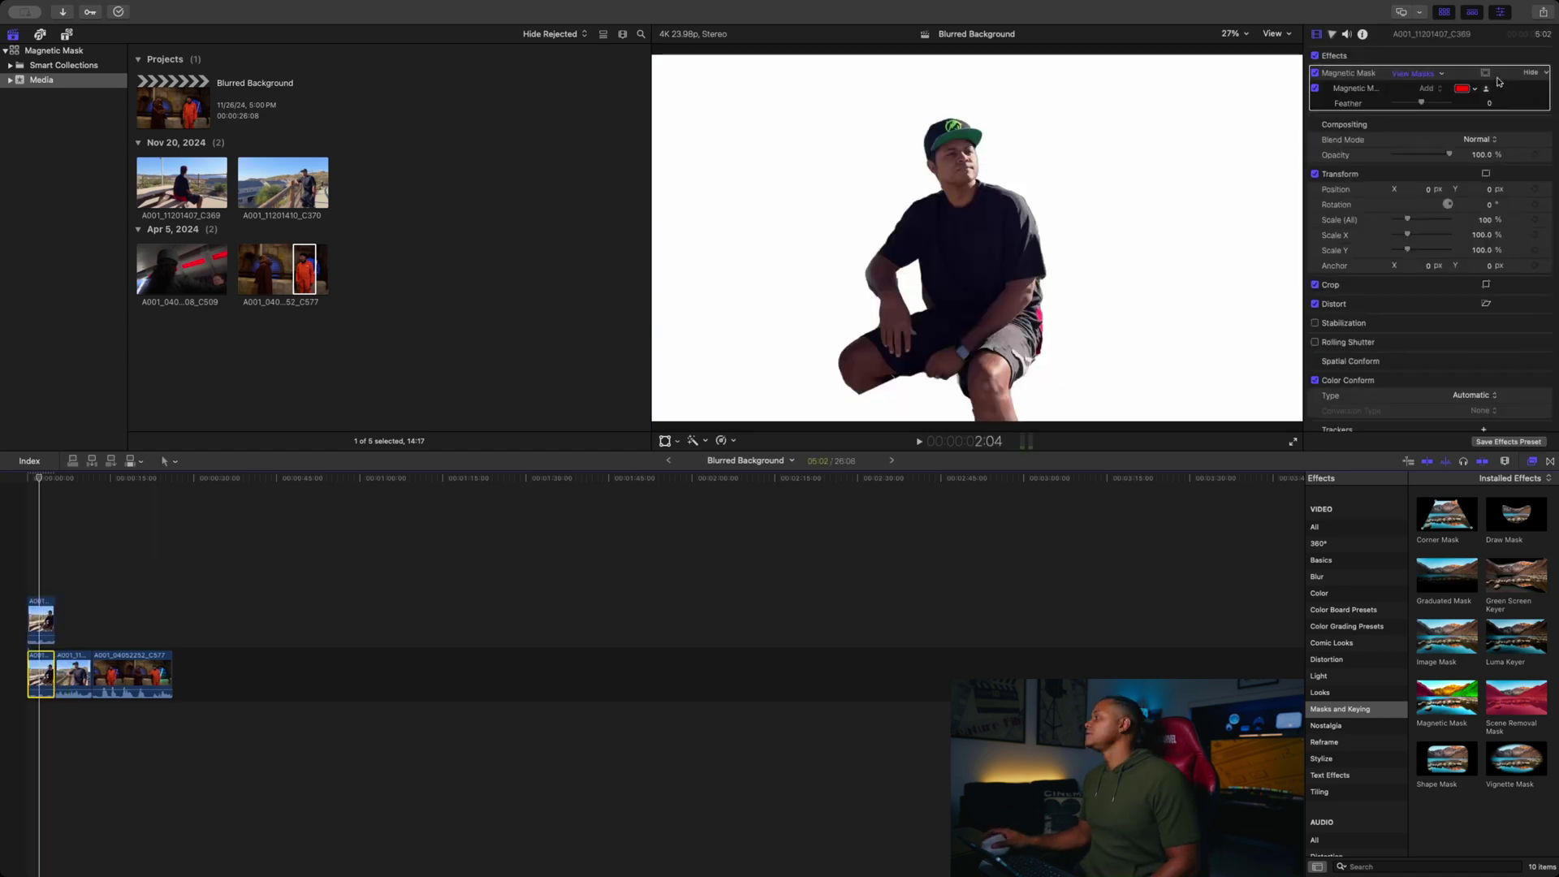
pyautogui.press('Delete')
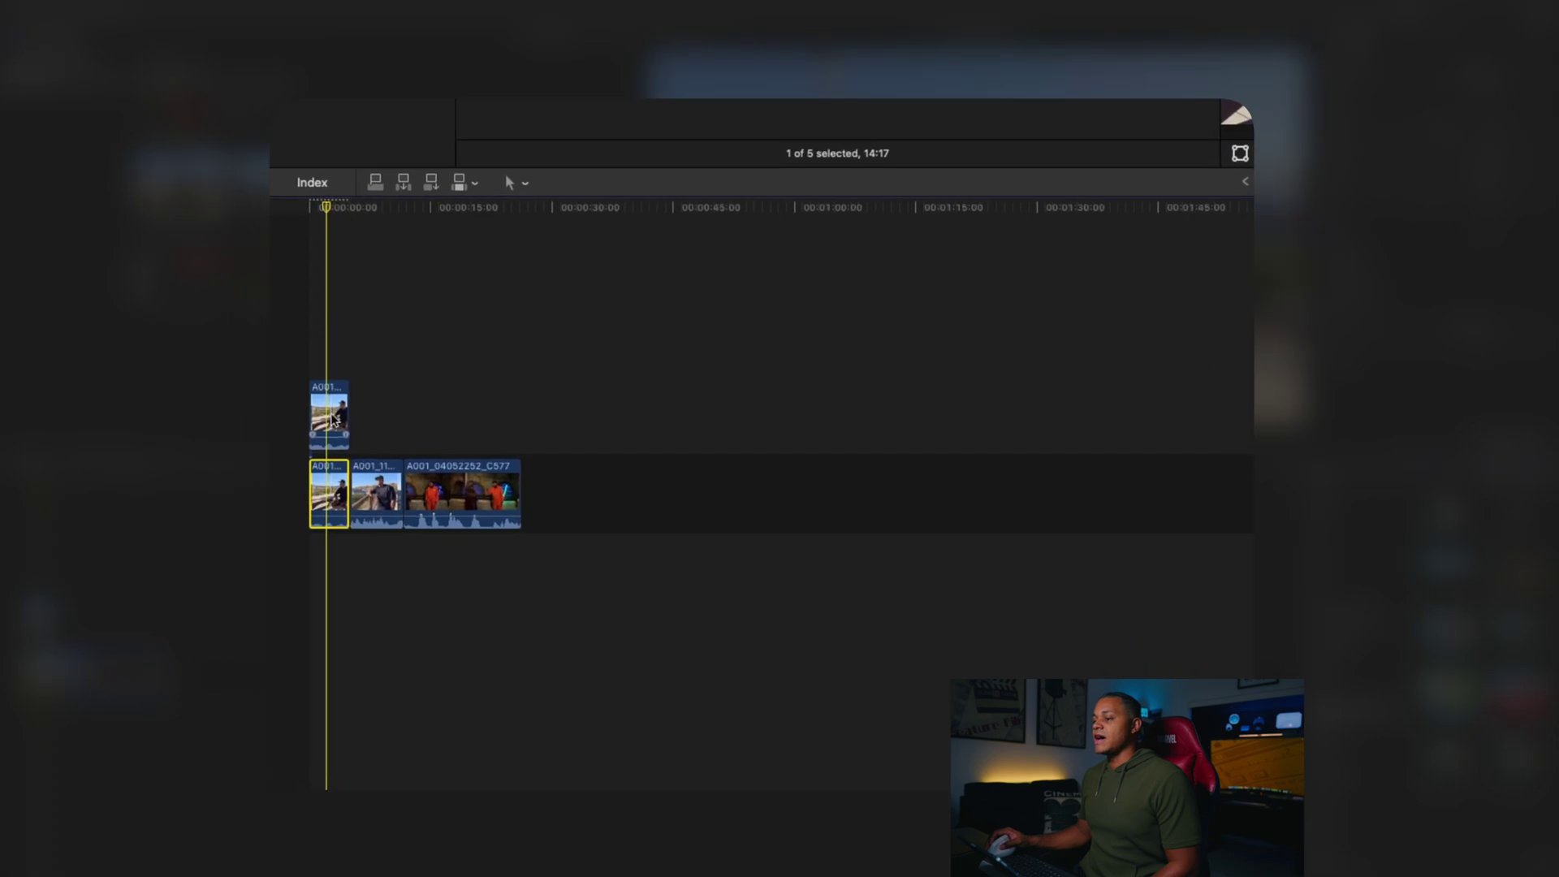
# Apply the Gaussian blur effect to the lower, unmasked copy of the first clip.
pyautogui.click(356, 395)
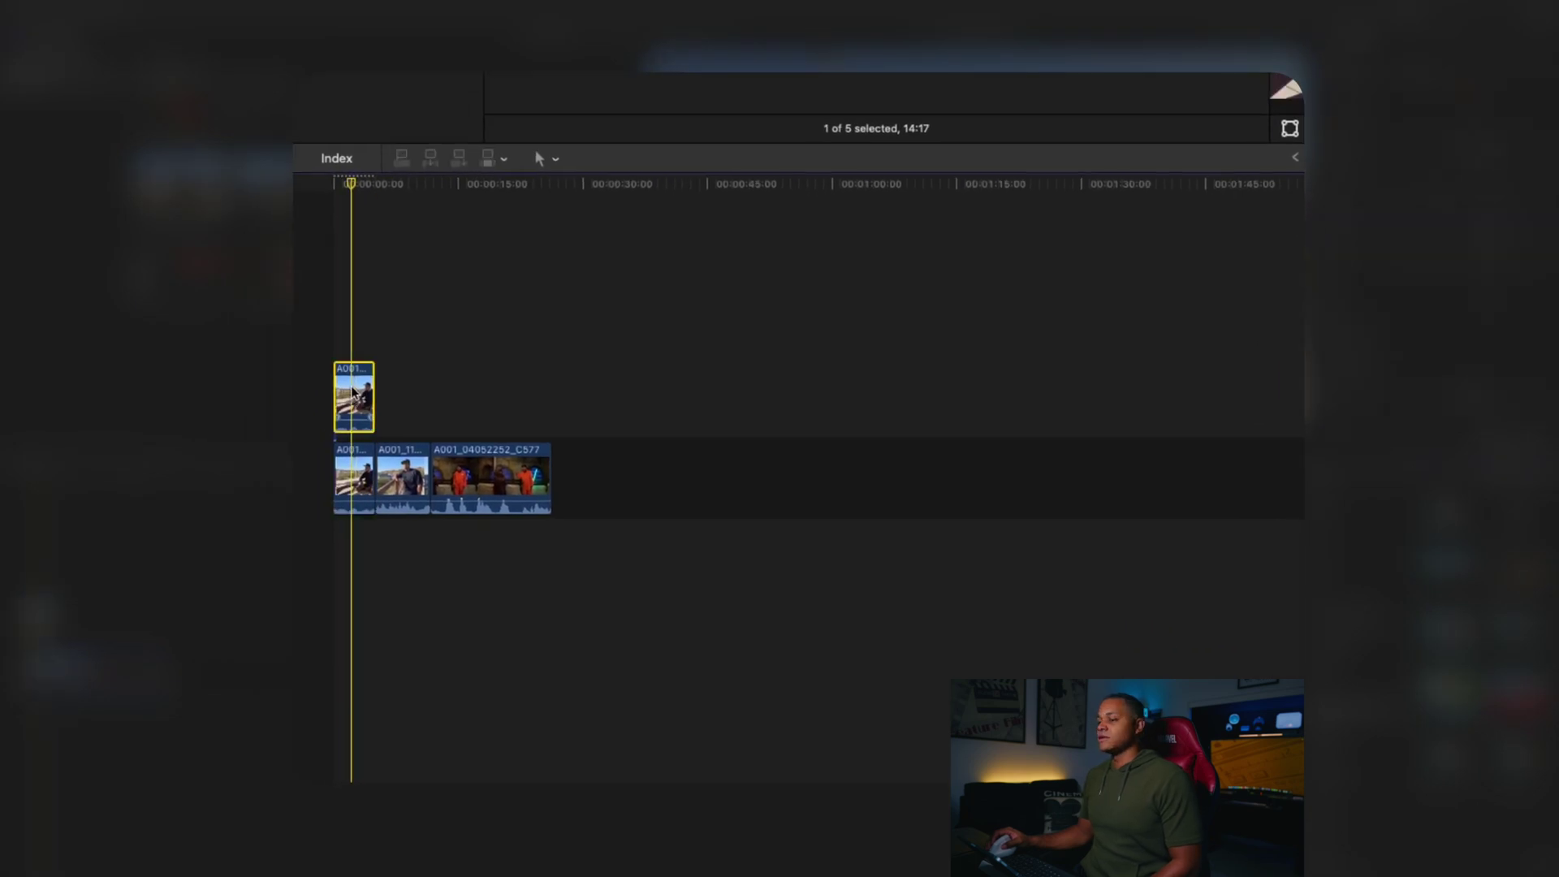
pyautogui.click(350, 475)
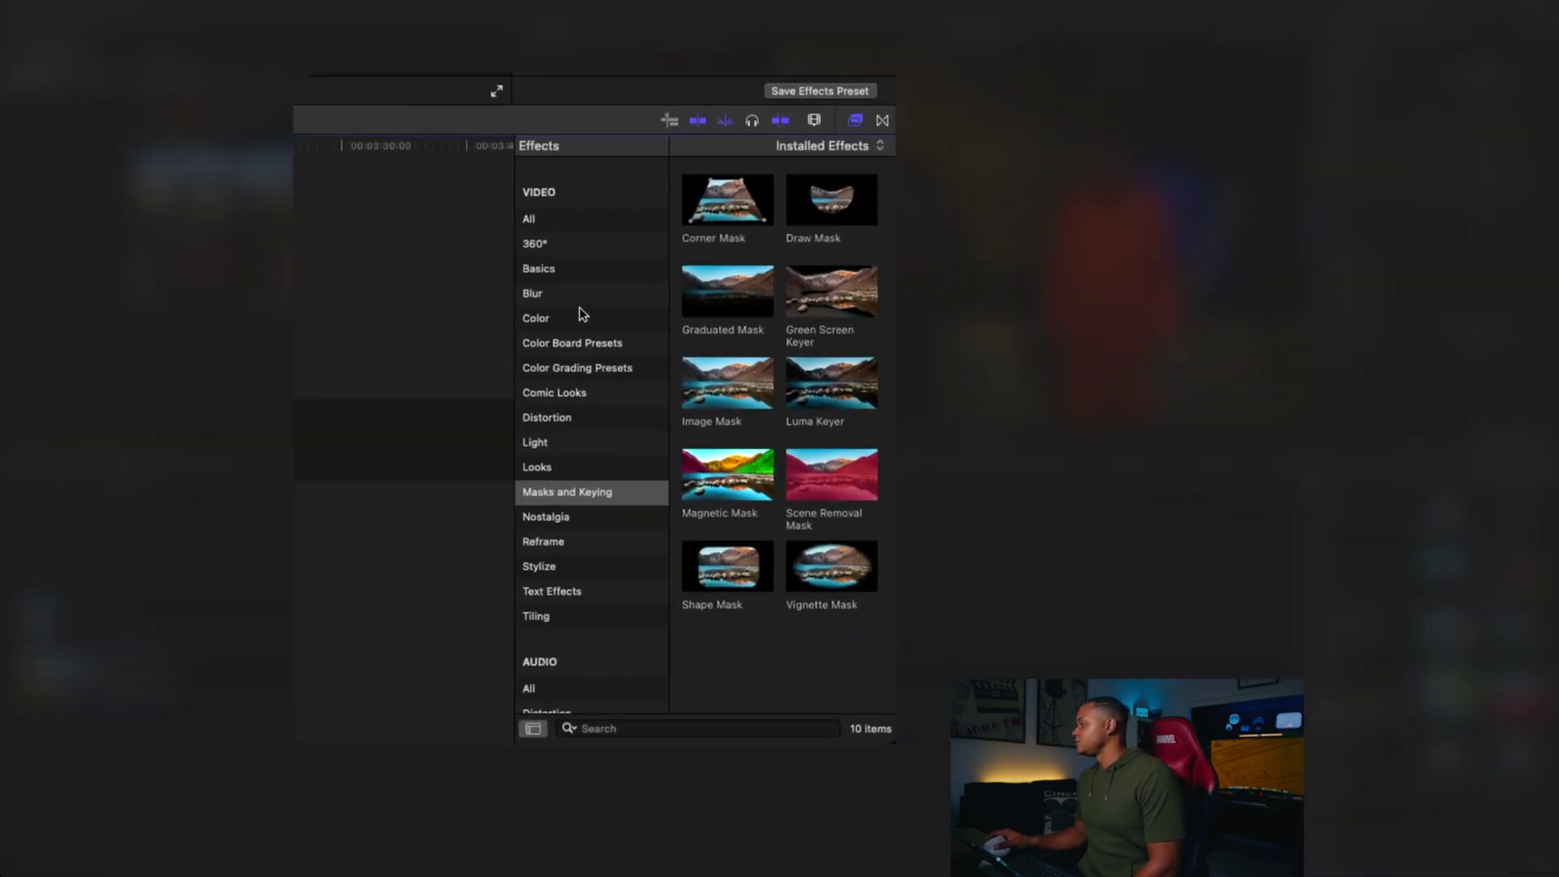
pyautogui.click(546, 295)
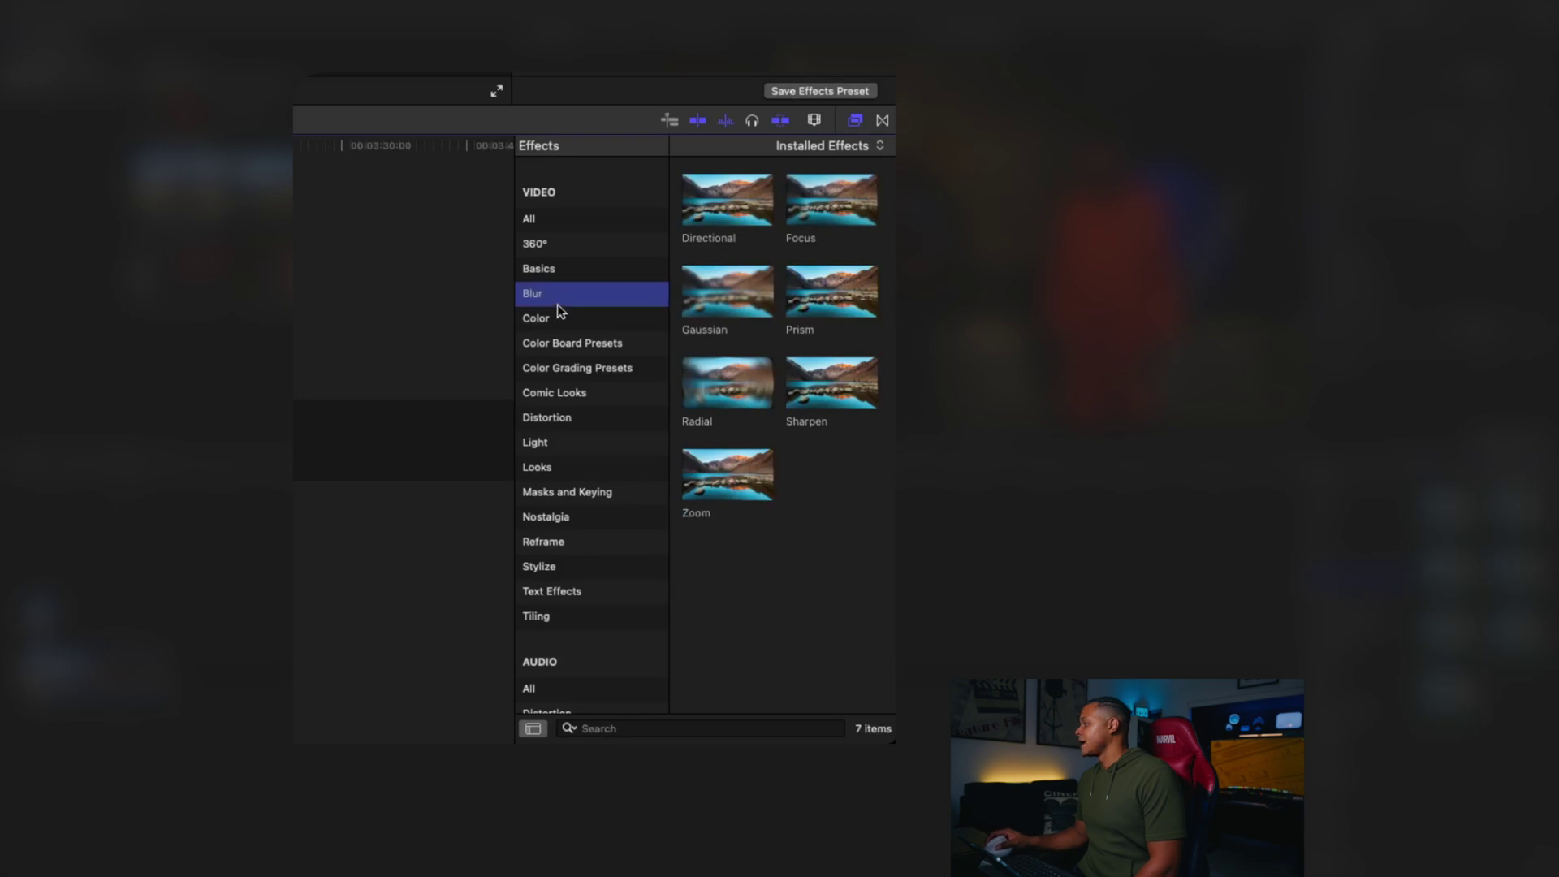
pyautogui.doubleClick(733, 292)
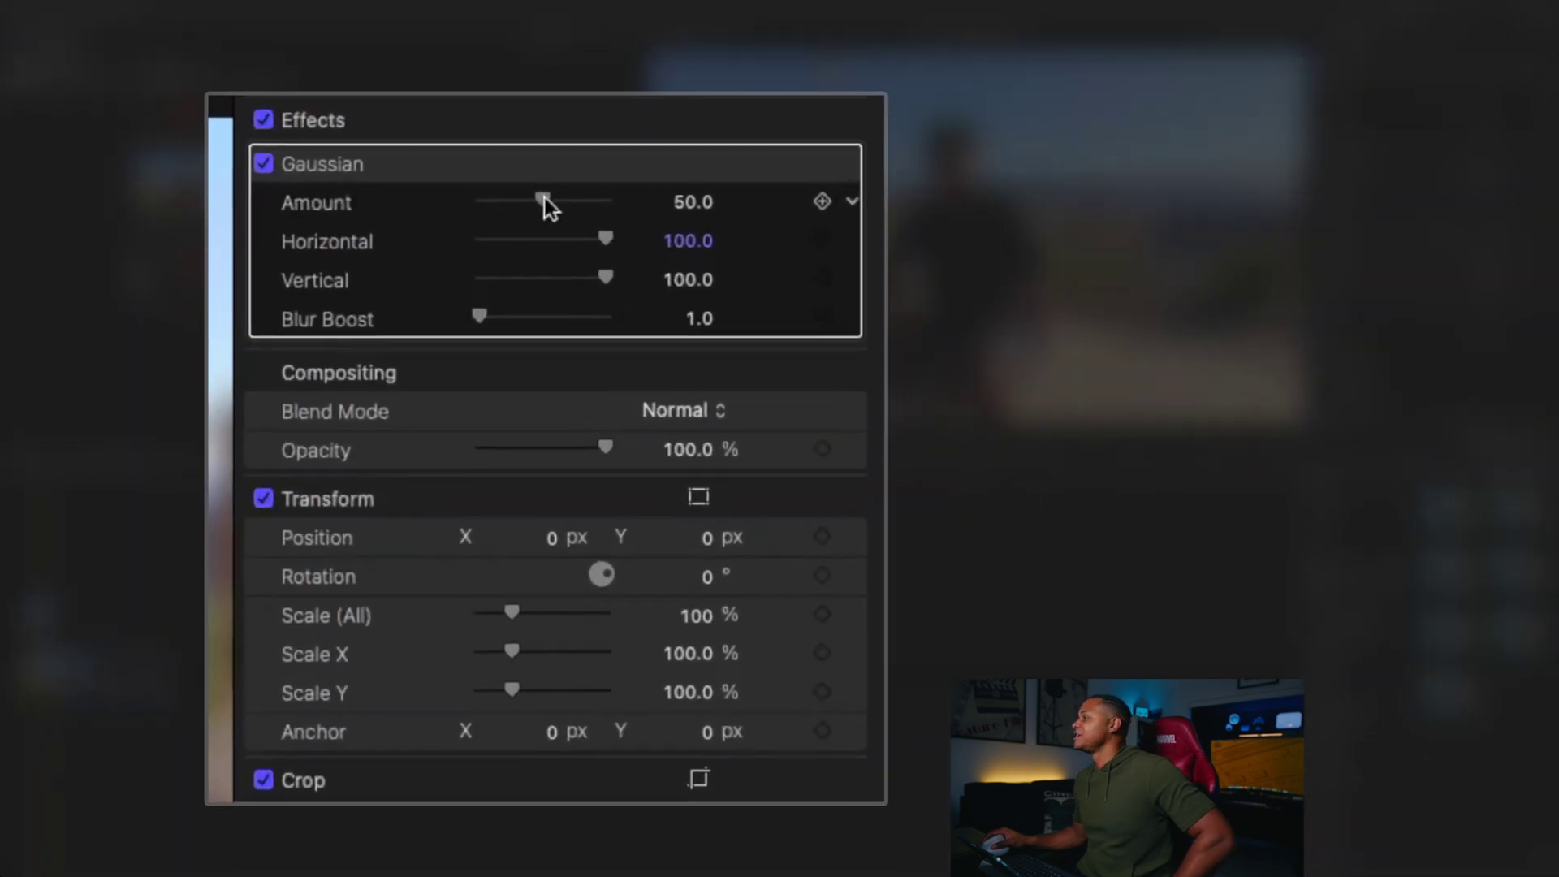
# Try weak and strong Gaussian blur amounts on the background clip and settle on an Amount of about 6.94.
pyautogui.moveTo(1425, 86); pyautogui.dragTo(1423, 86)
pyautogui.moveTo(533, 199); pyautogui.dragTo(470, 203)
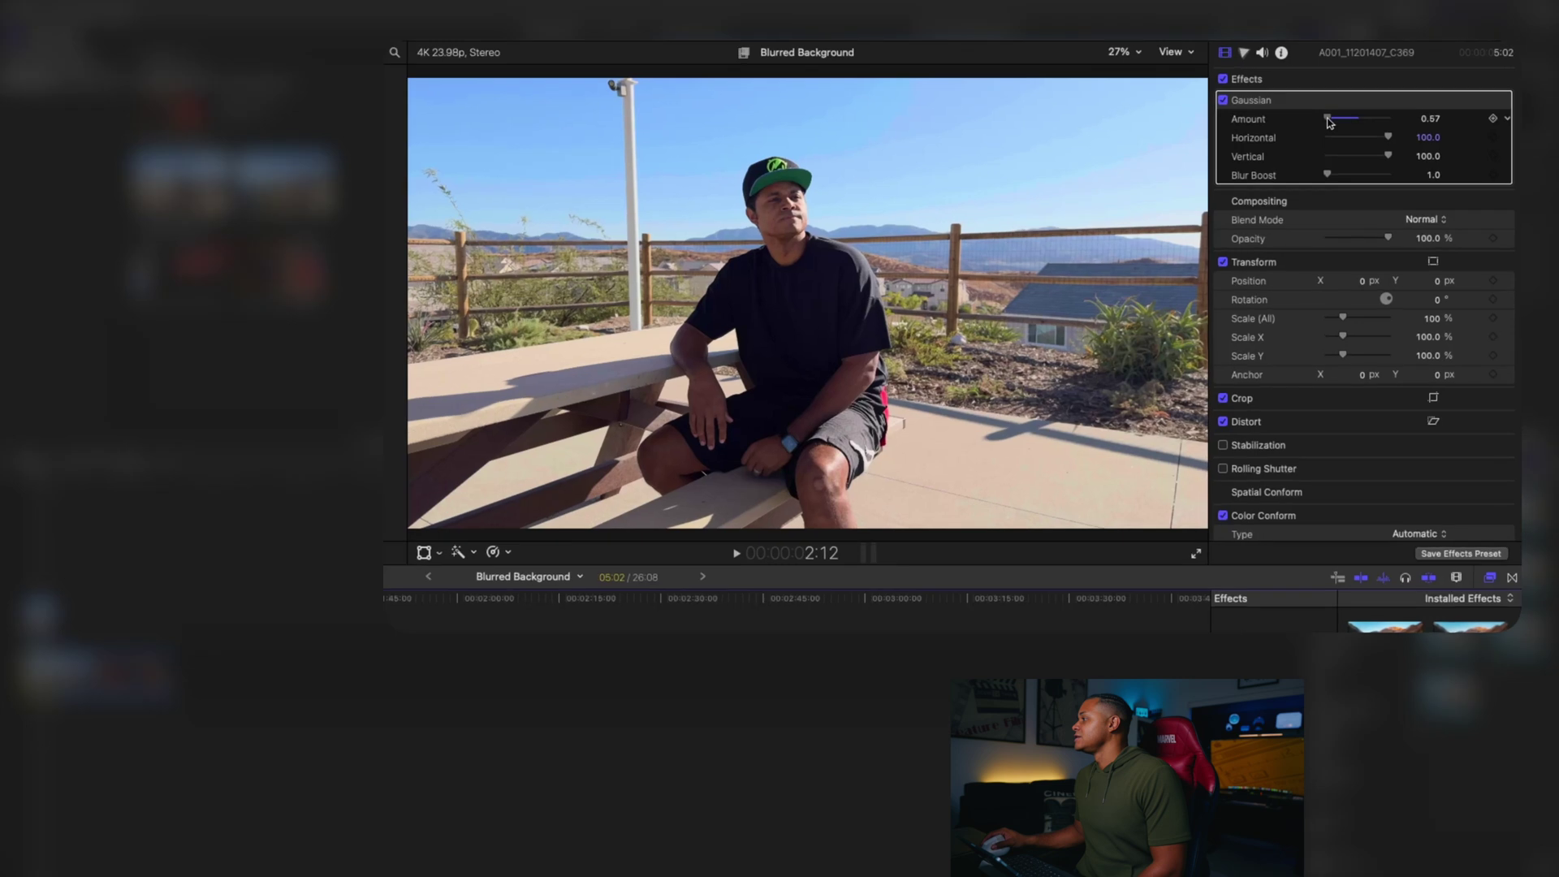
pyautogui.moveTo(471, 200); pyautogui.dragTo(473, 201)
pyautogui.moveTo(1246, 159); pyautogui.dragTo(1250, 158)
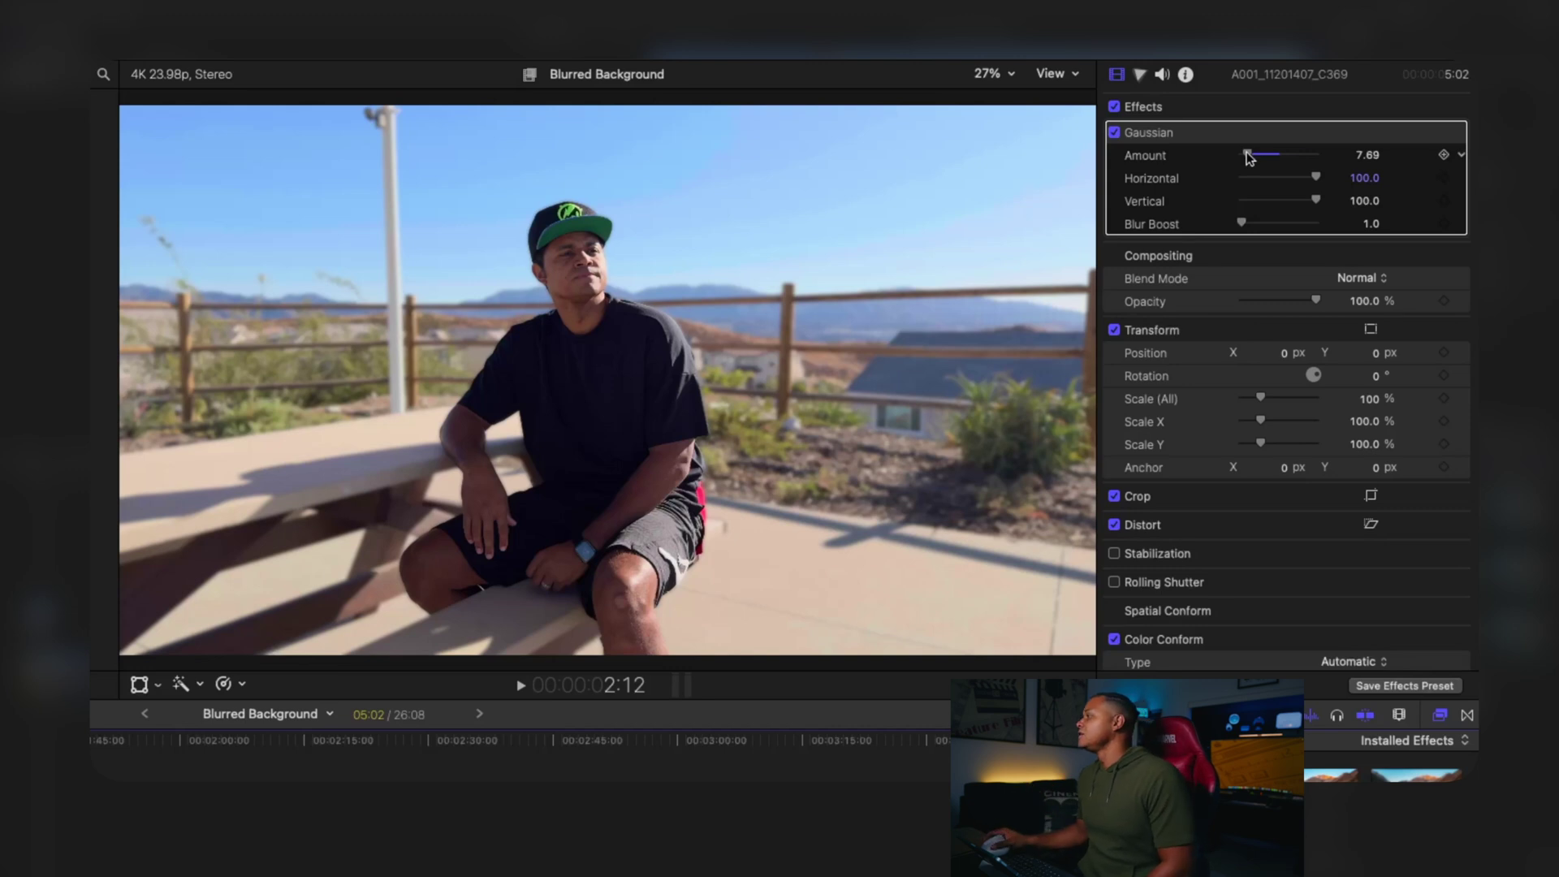
pyautogui.moveTo(1250, 158); pyautogui.dragTo(1274, 153)
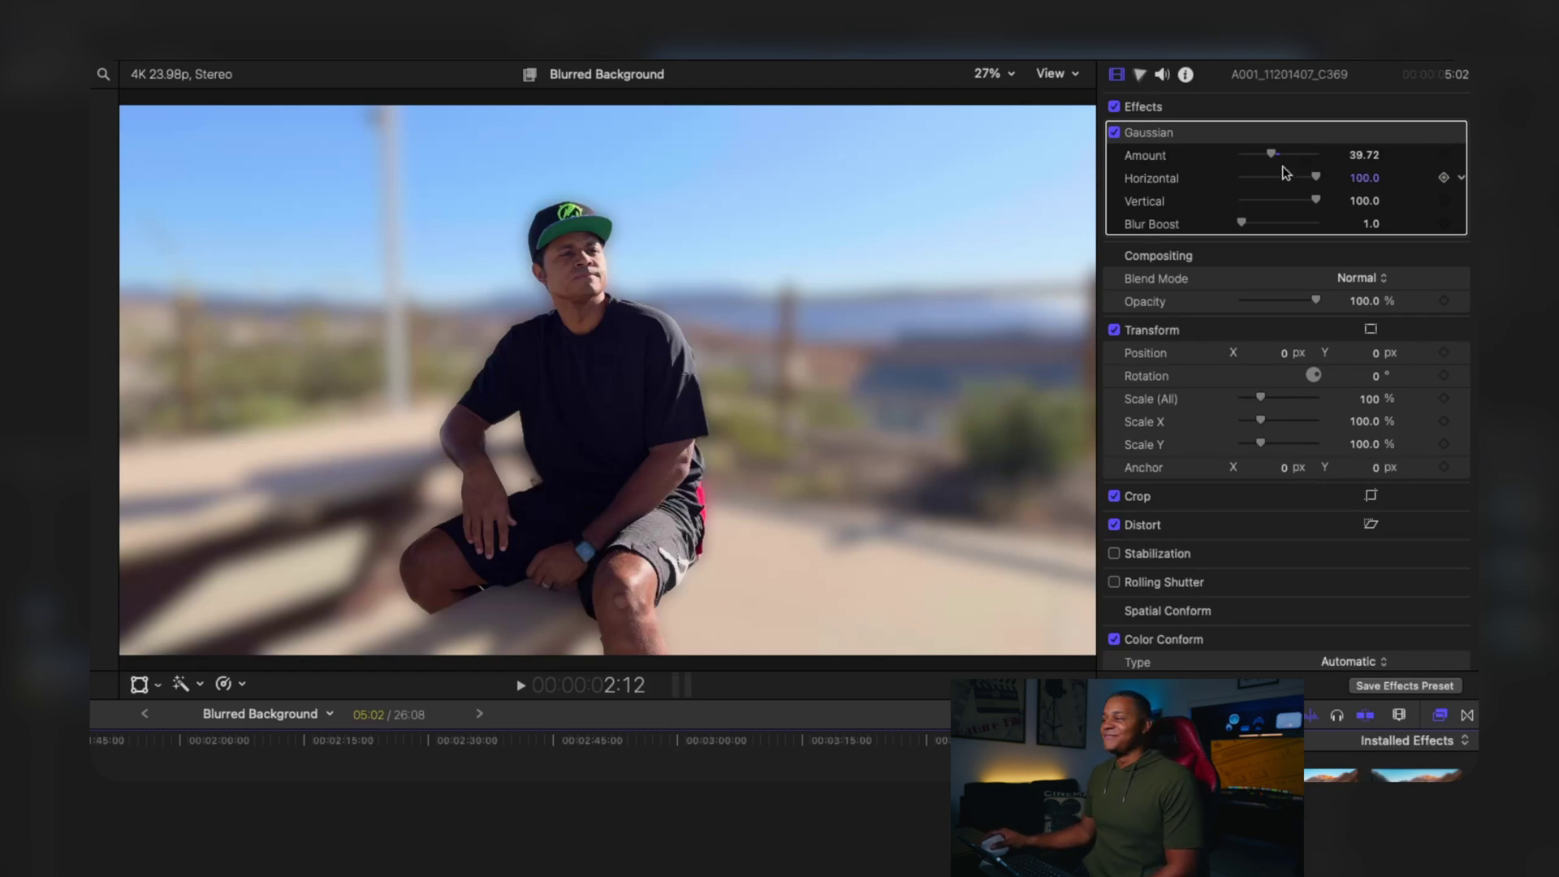
pyautogui.moveTo(1271, 154); pyautogui.dragTo(1248, 161)
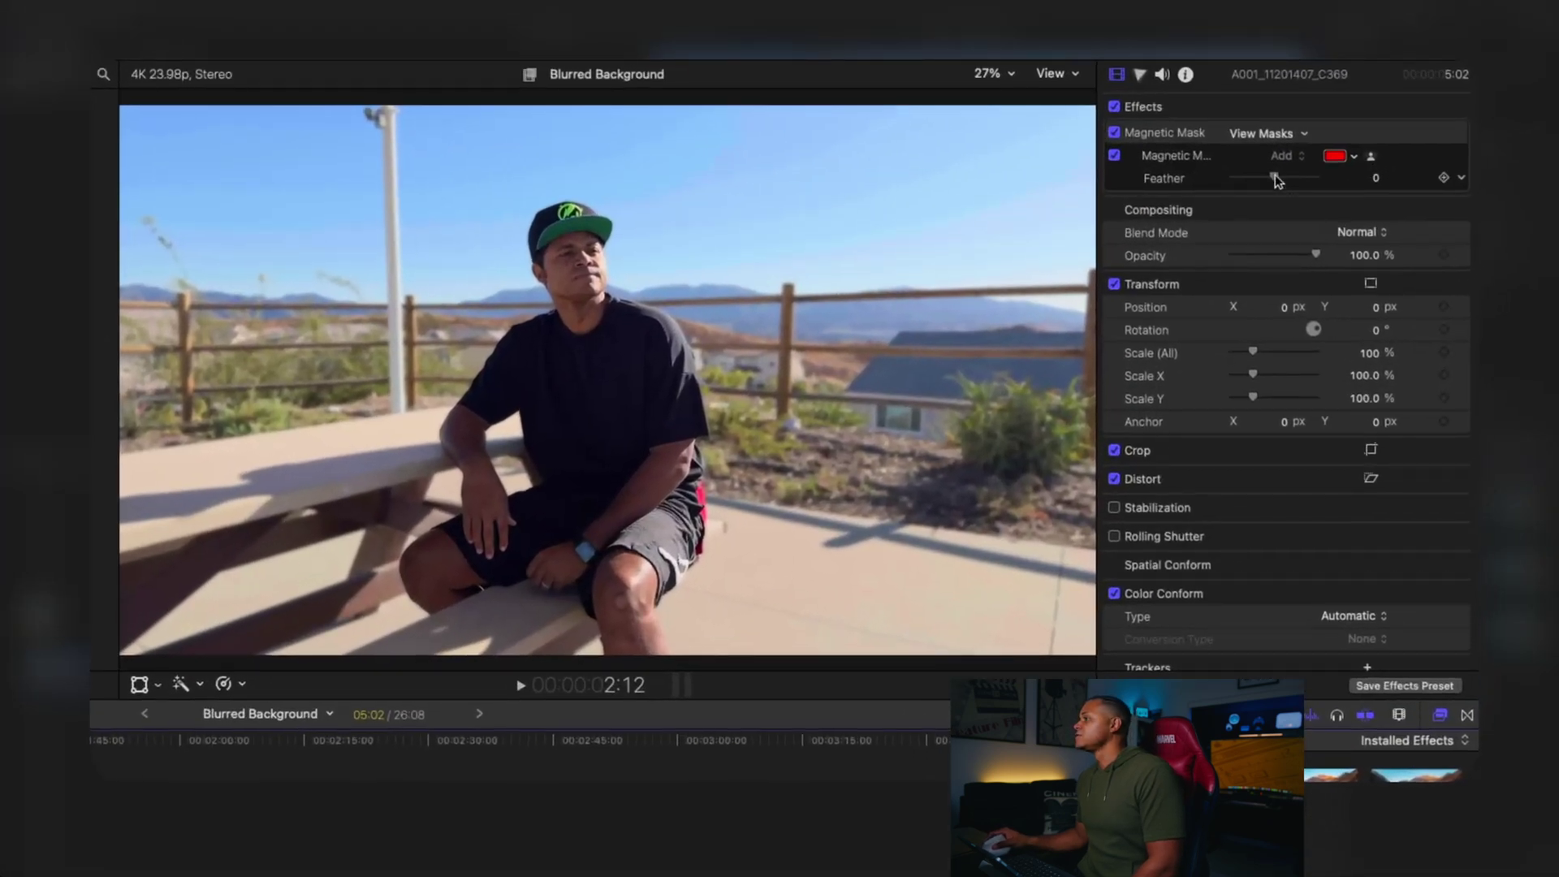
# Fine-tune the Feather of the upper clip's Magnetic Mask around the man's edges, trying 85.0 and bringing it back down.
pyautogui.moveTo(1284, 179)
pyautogui.mouseDown()
pyautogui.moveTo(1269, 182)
pyautogui.moveTo(1301, 180)
pyautogui.moveTo(1255, 185)
pyautogui.moveTo(1275, 181)
pyautogui.mouseUp()
pyautogui.press('super+equal')
pyautogui.press('super+equal')
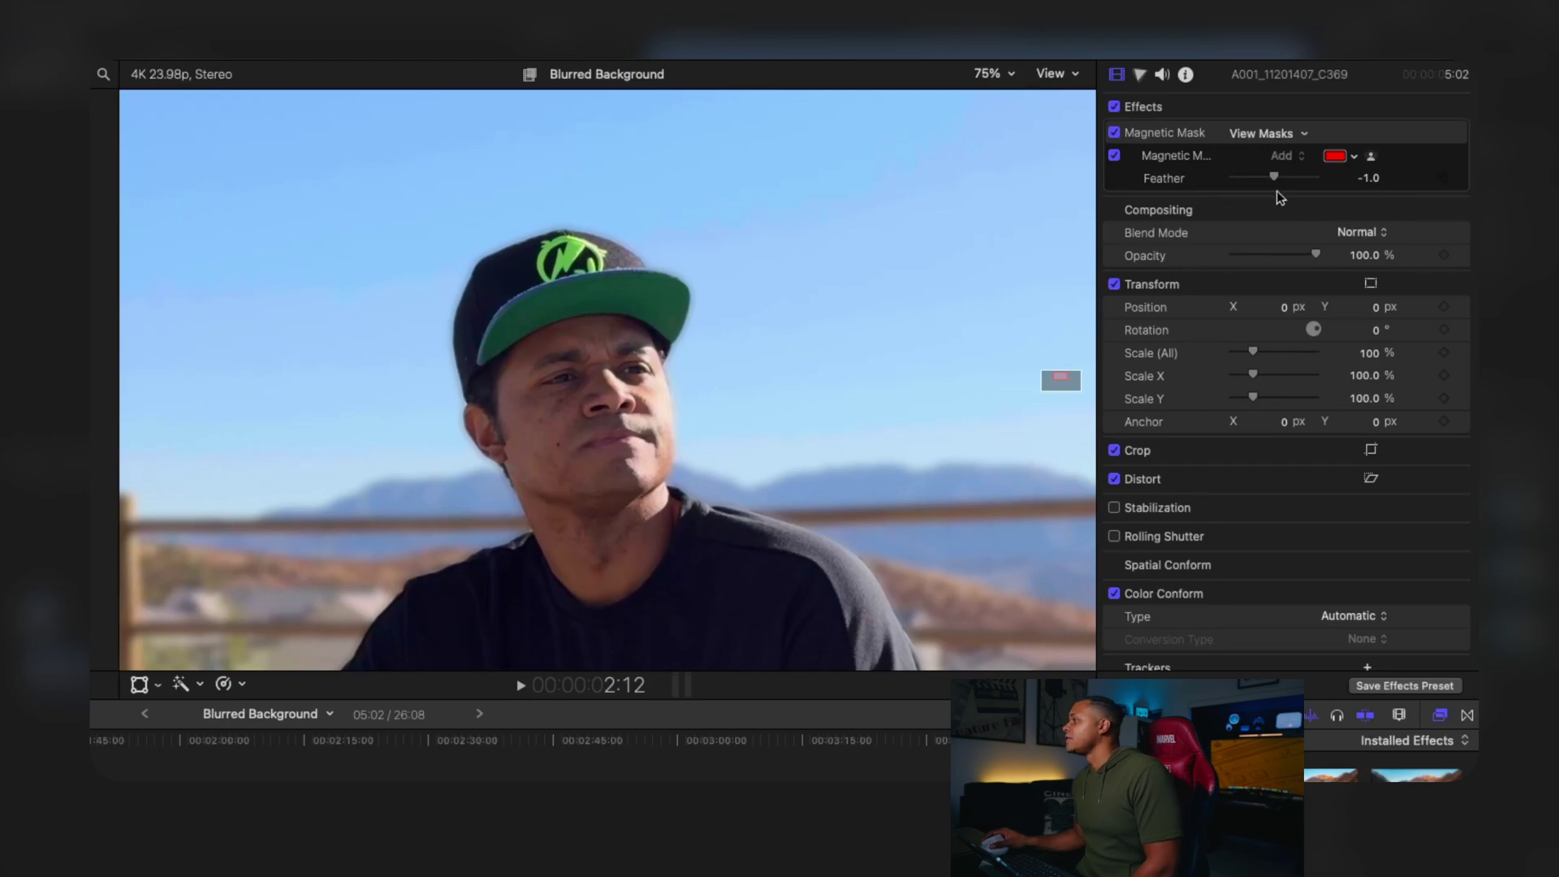
pyautogui.moveTo(1276, 179); pyautogui.dragTo(1354, 179)
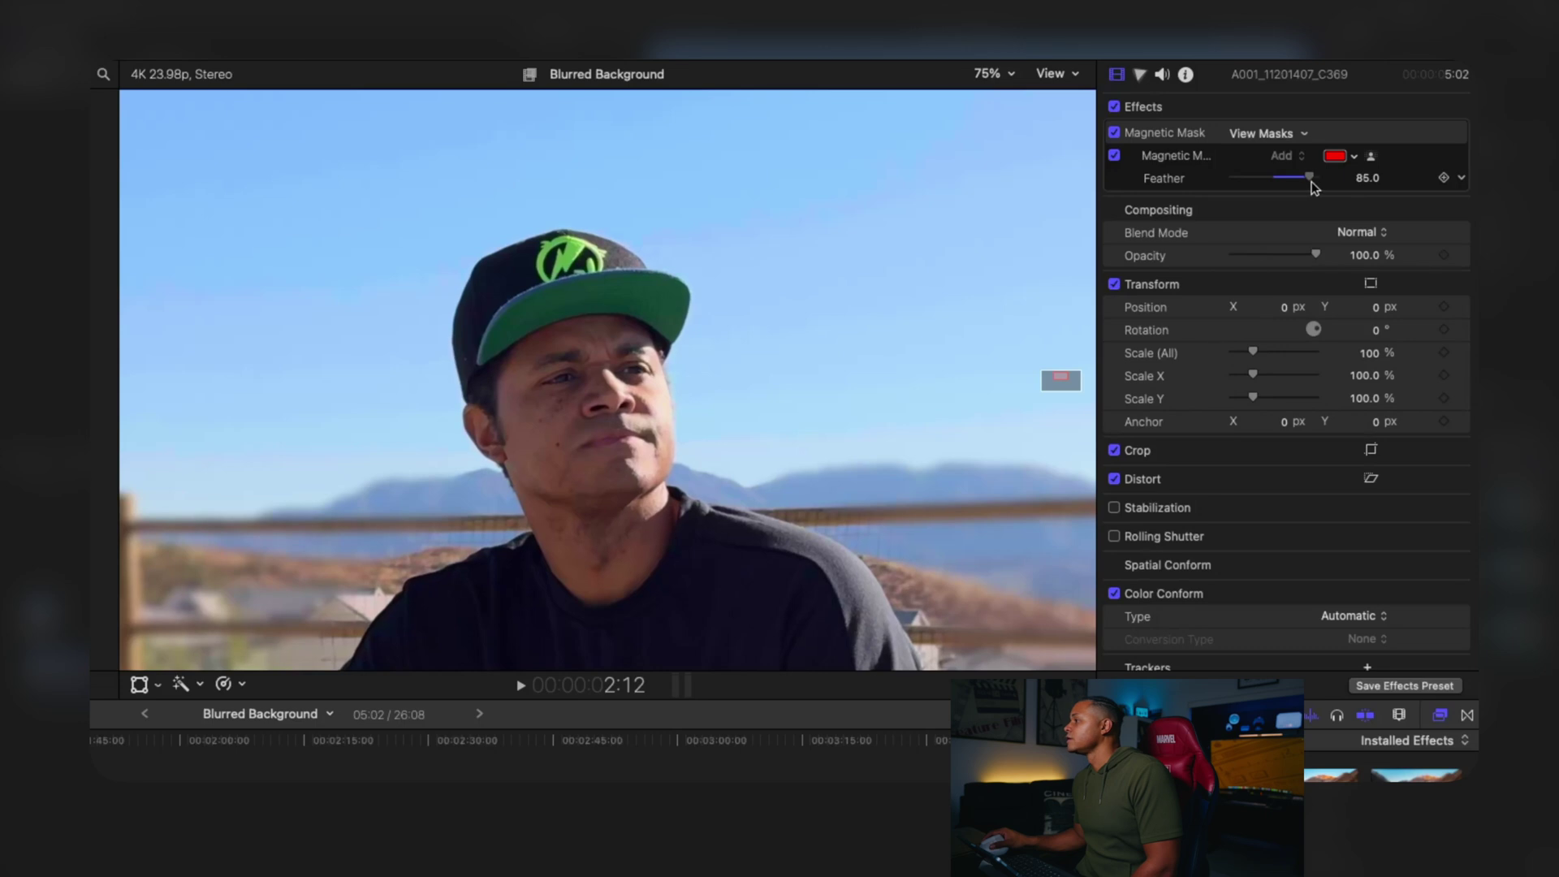
pyautogui.click(1280, 182)
pyautogui.moveTo(1280, 184); pyautogui.dragTo(1266, 182)
pyautogui.moveTo(1271, 189); pyautogui.dragTo(1265, 185)
pyautogui.hotkey('shift', 'z')
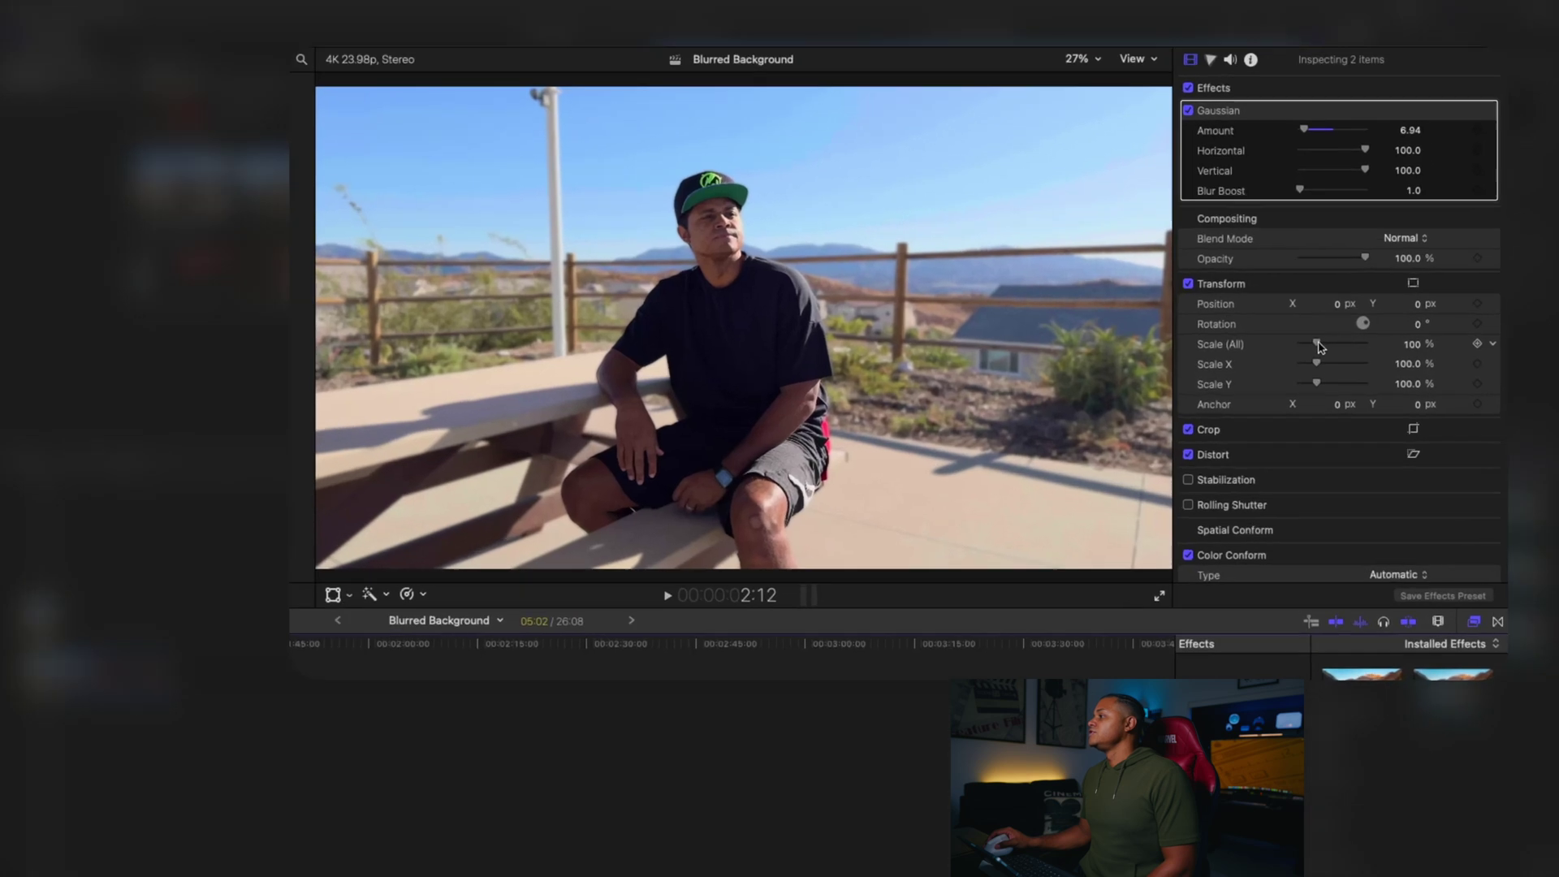
# Scale both stacked copies of the first clip to 162%, set their Y position to -192.8 px and play the result.
pyautogui.moveTo(1412, 251); pyautogui.dragTo(1421, 249)
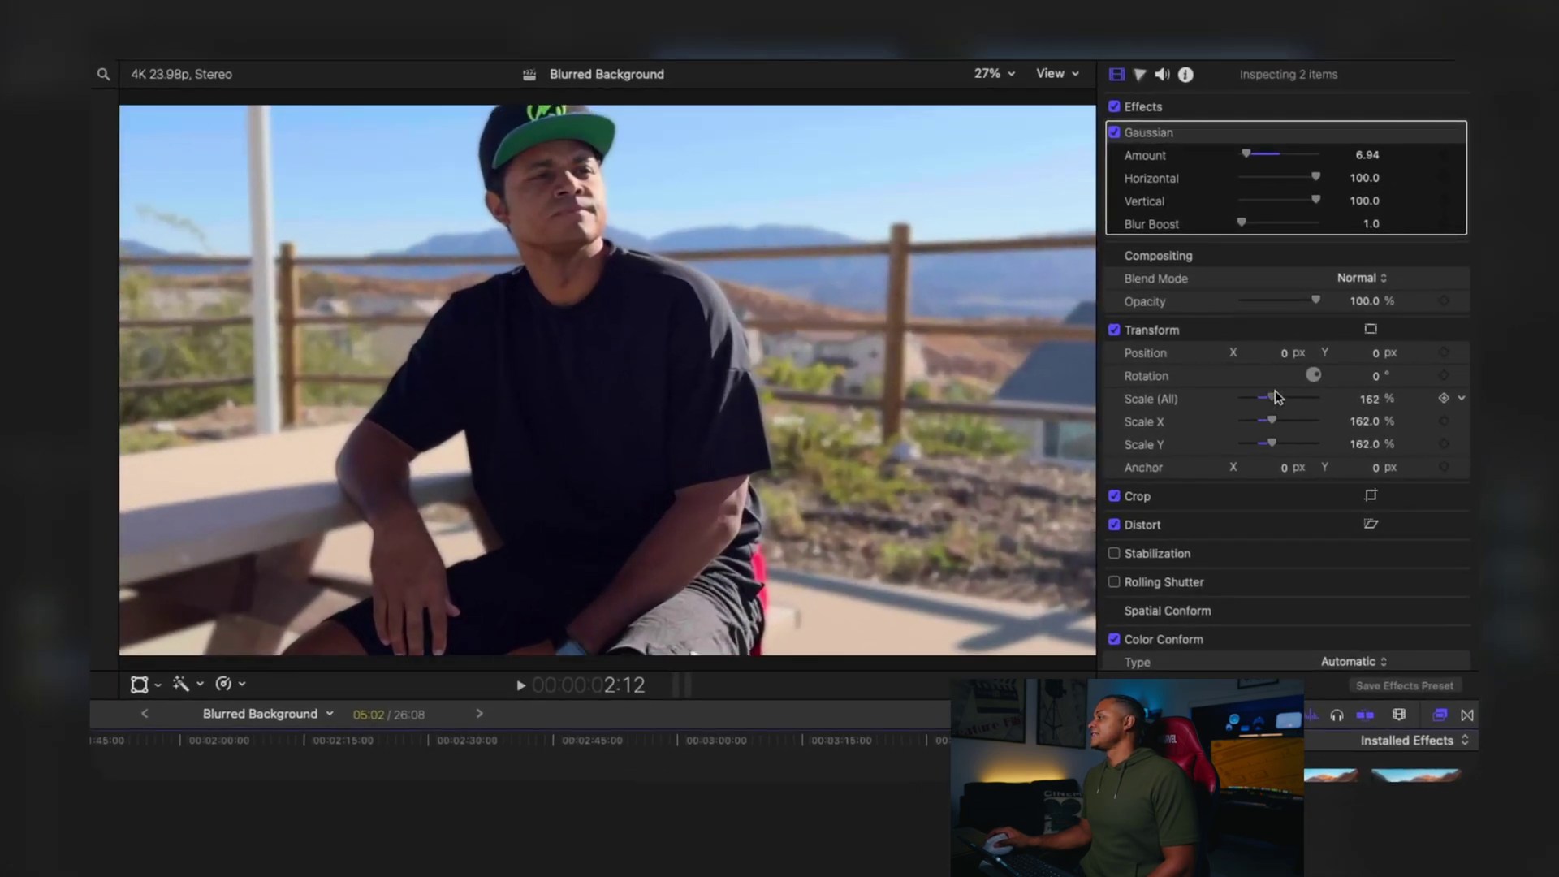
pyautogui.moveTo(1377, 360); pyautogui.dragTo(1377, 447)
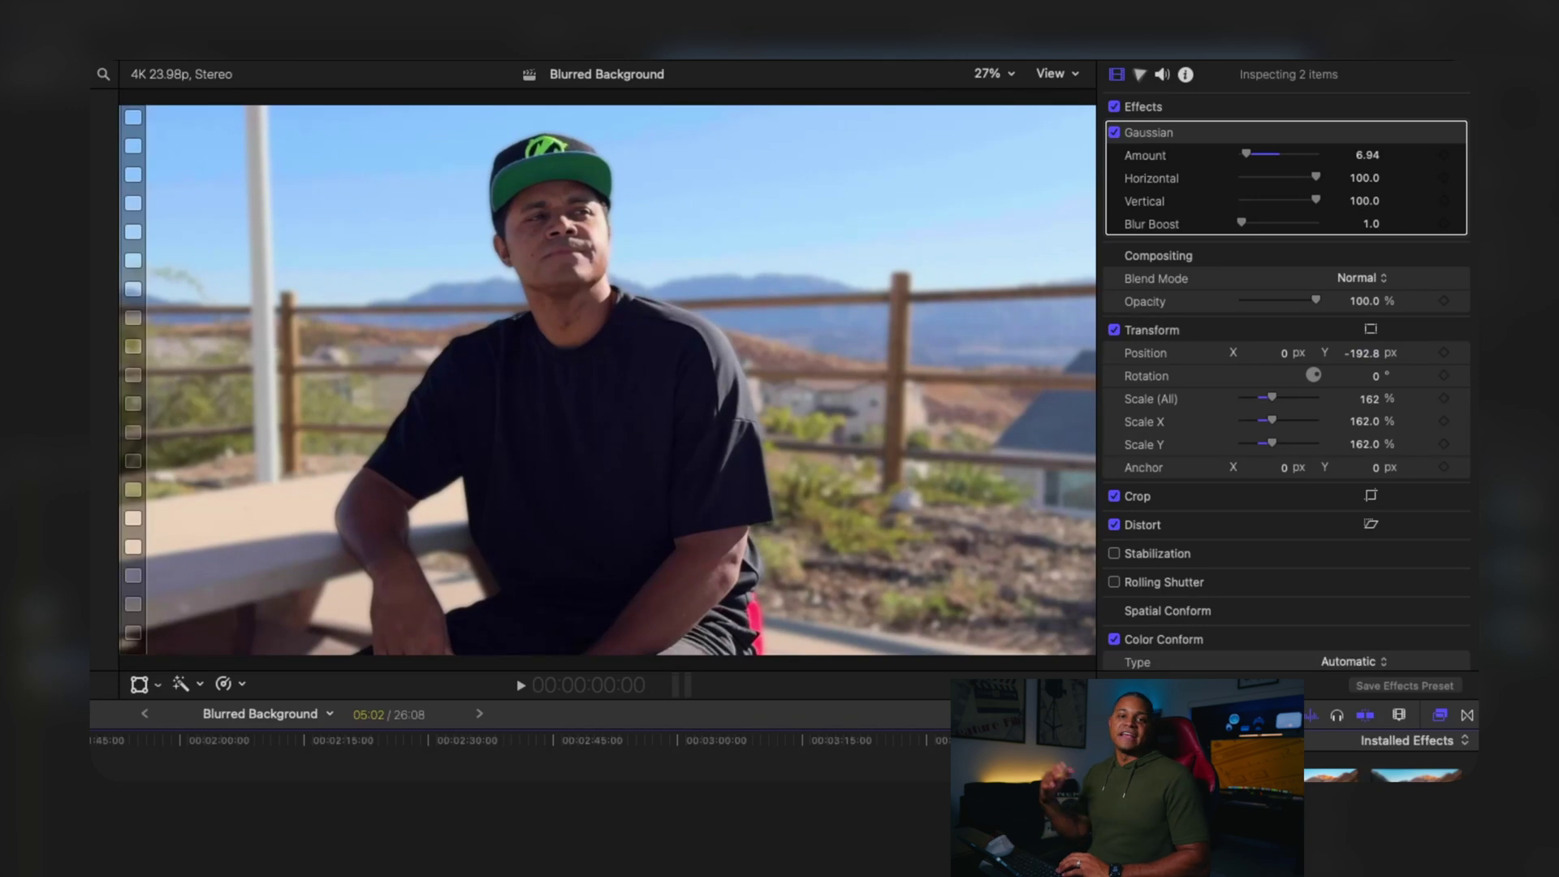
pyautogui.press('space')
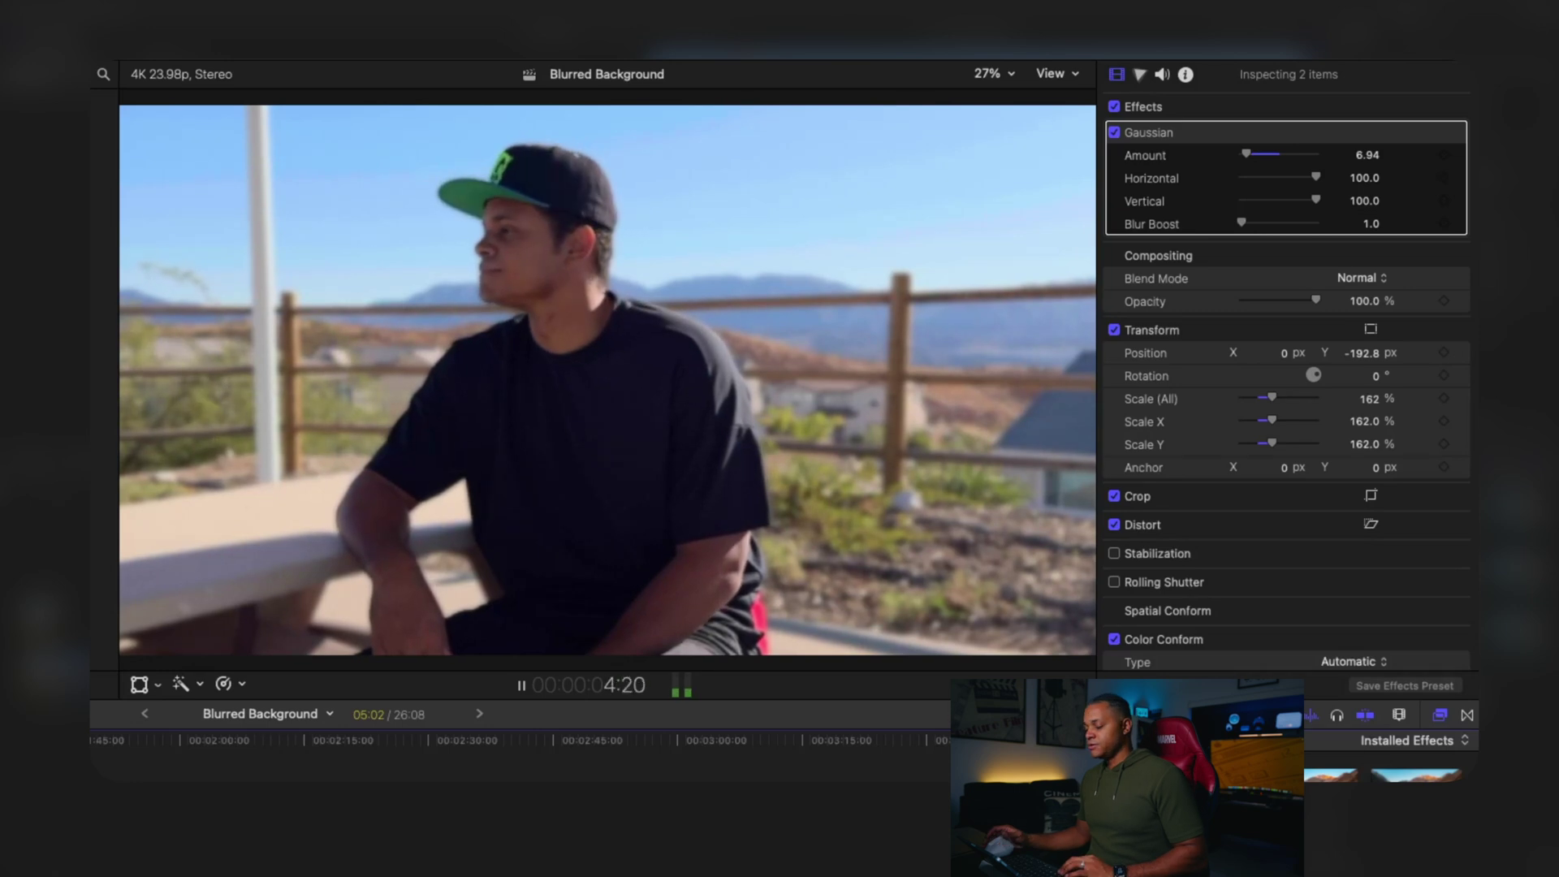
pyautogui.press('space')
pyautogui.press('space')
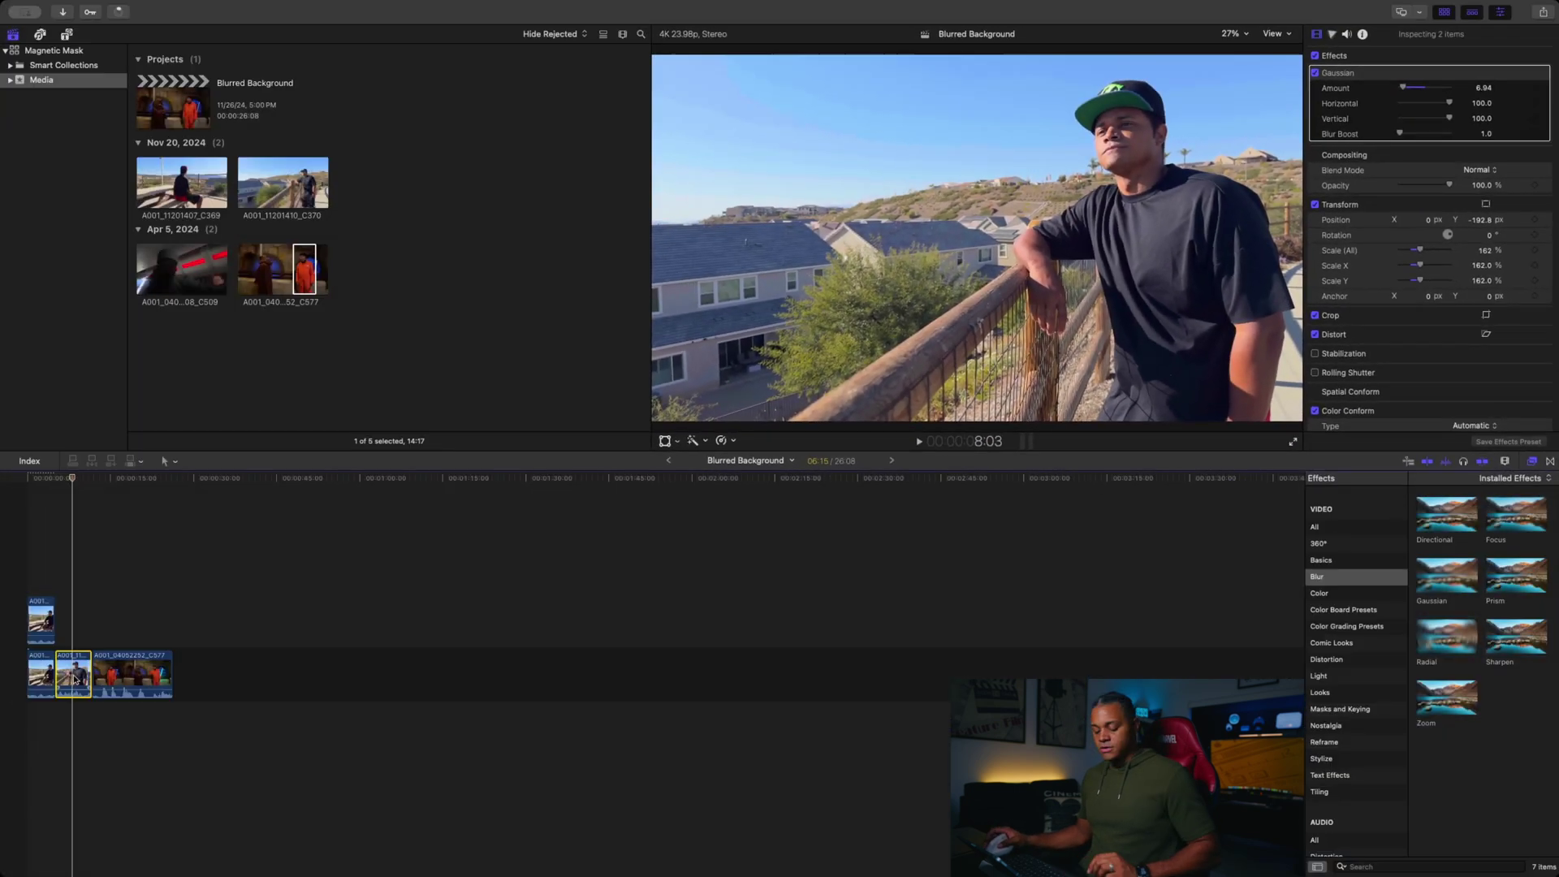
# Duplicate the second clip directly above itself and apply the Magnetic Mask effect to the upper copy.
pyautogui.click(73, 679)
pyautogui.moveTo(73, 679); pyautogui.dragTo(73, 609)
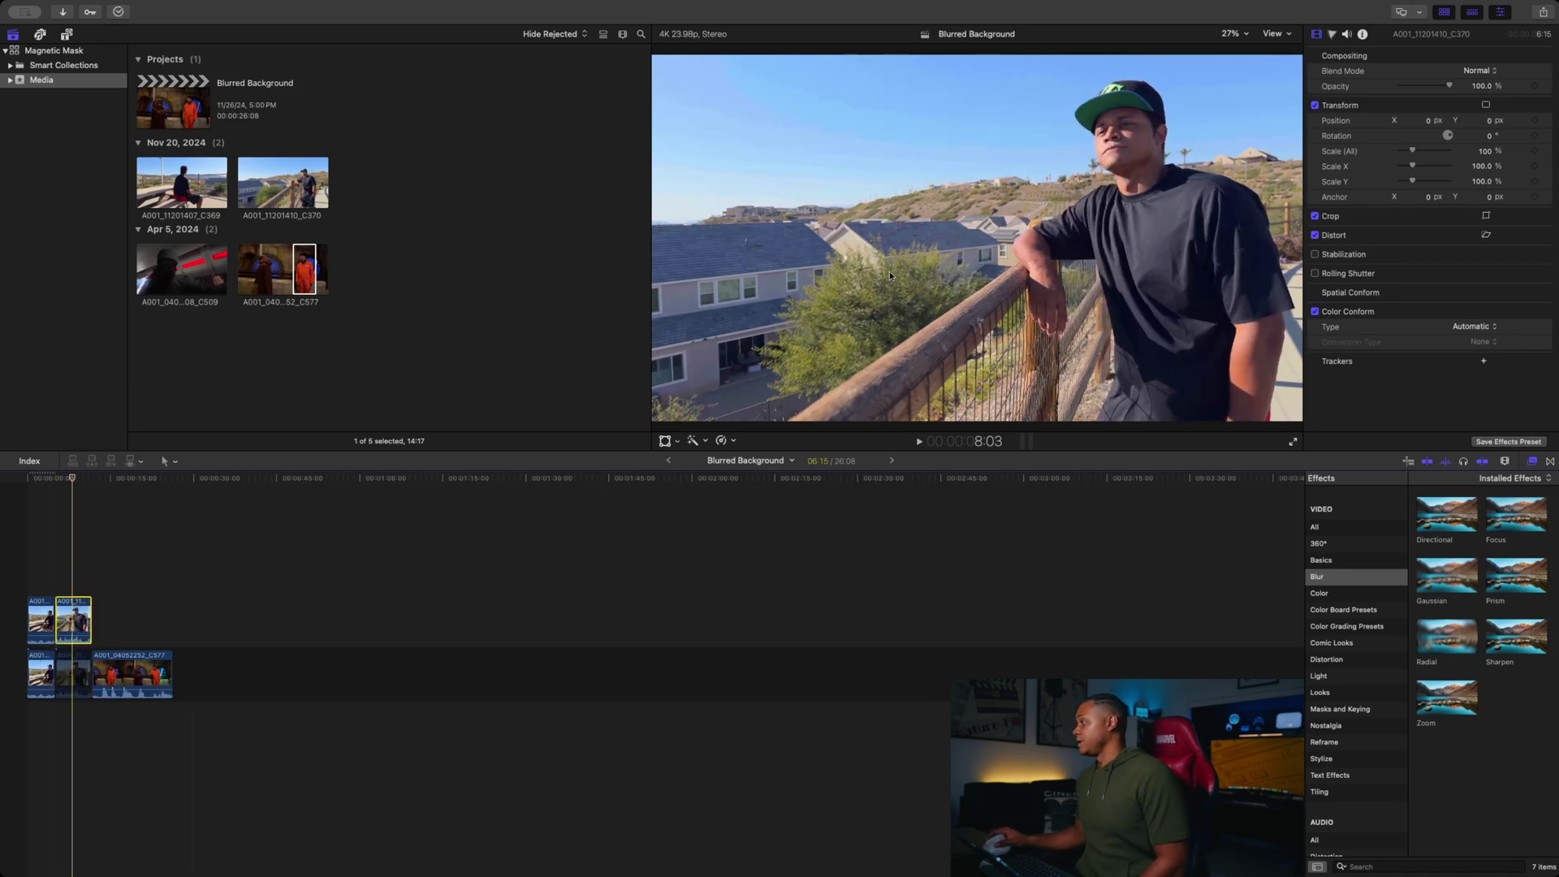
pyautogui.click(1340, 709)
pyautogui.doubleClick(1447, 697)
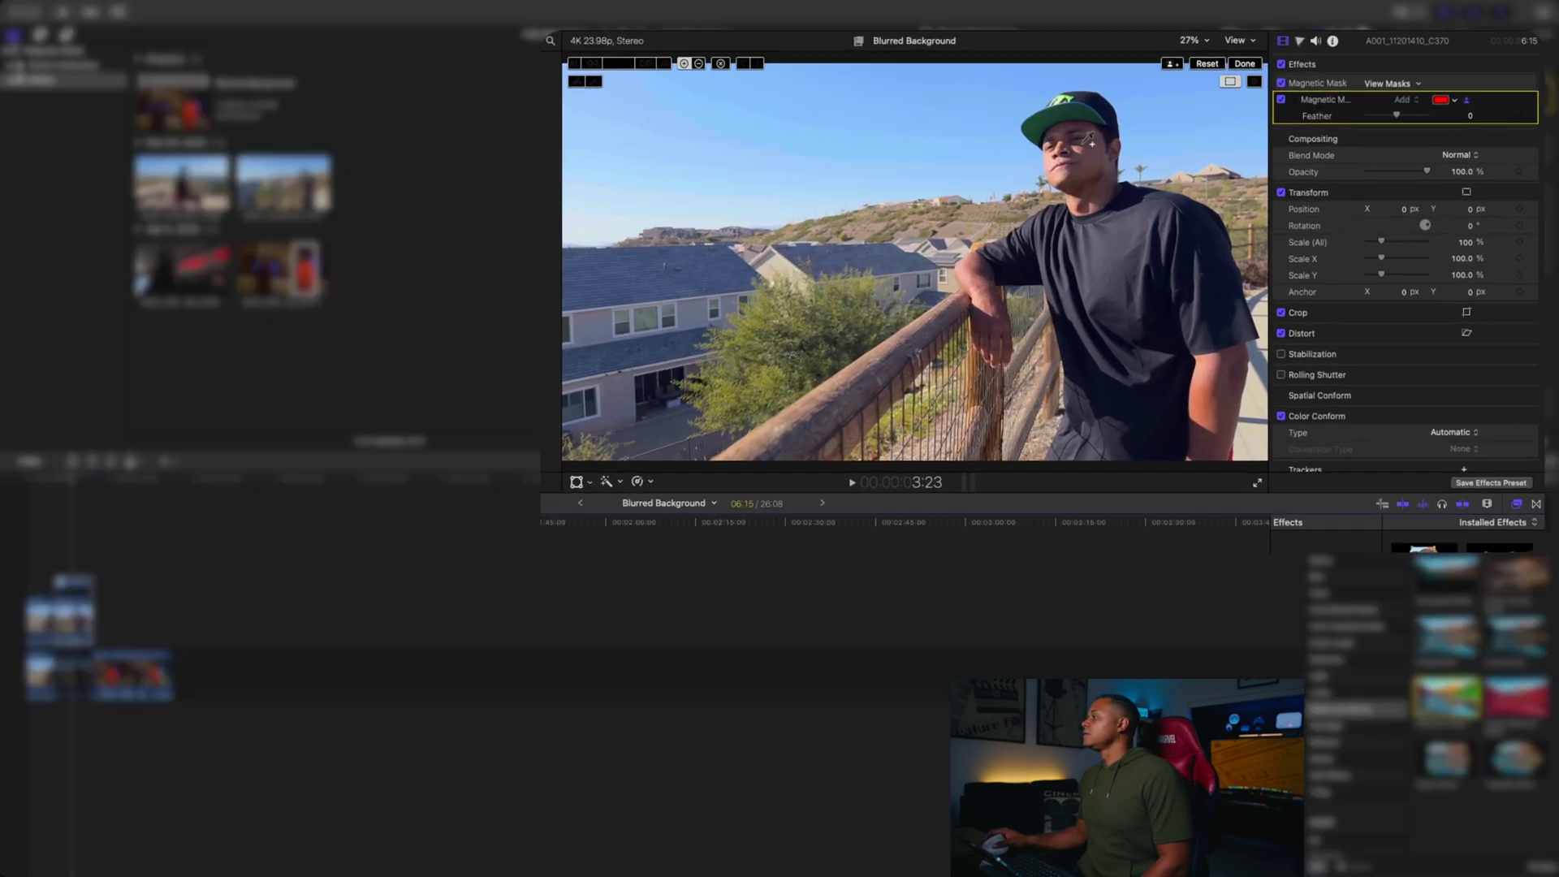
# Mask the standing man with add points on his face, hand and lower torso, and subtract the background around his arms.
pyautogui.click(1105, 135)
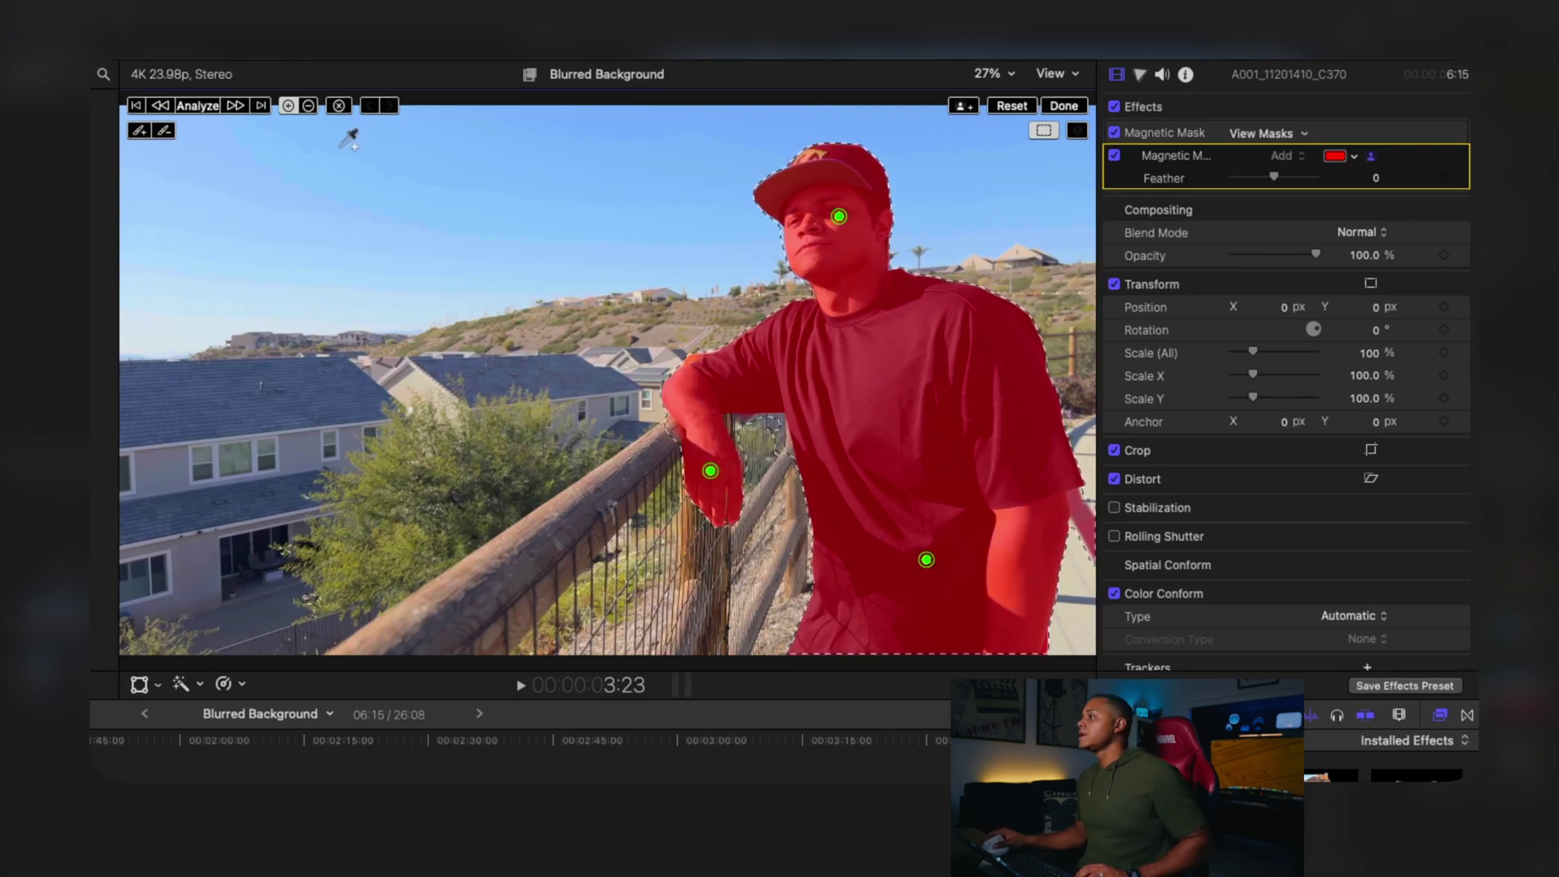
pyautogui.click(311, 102)
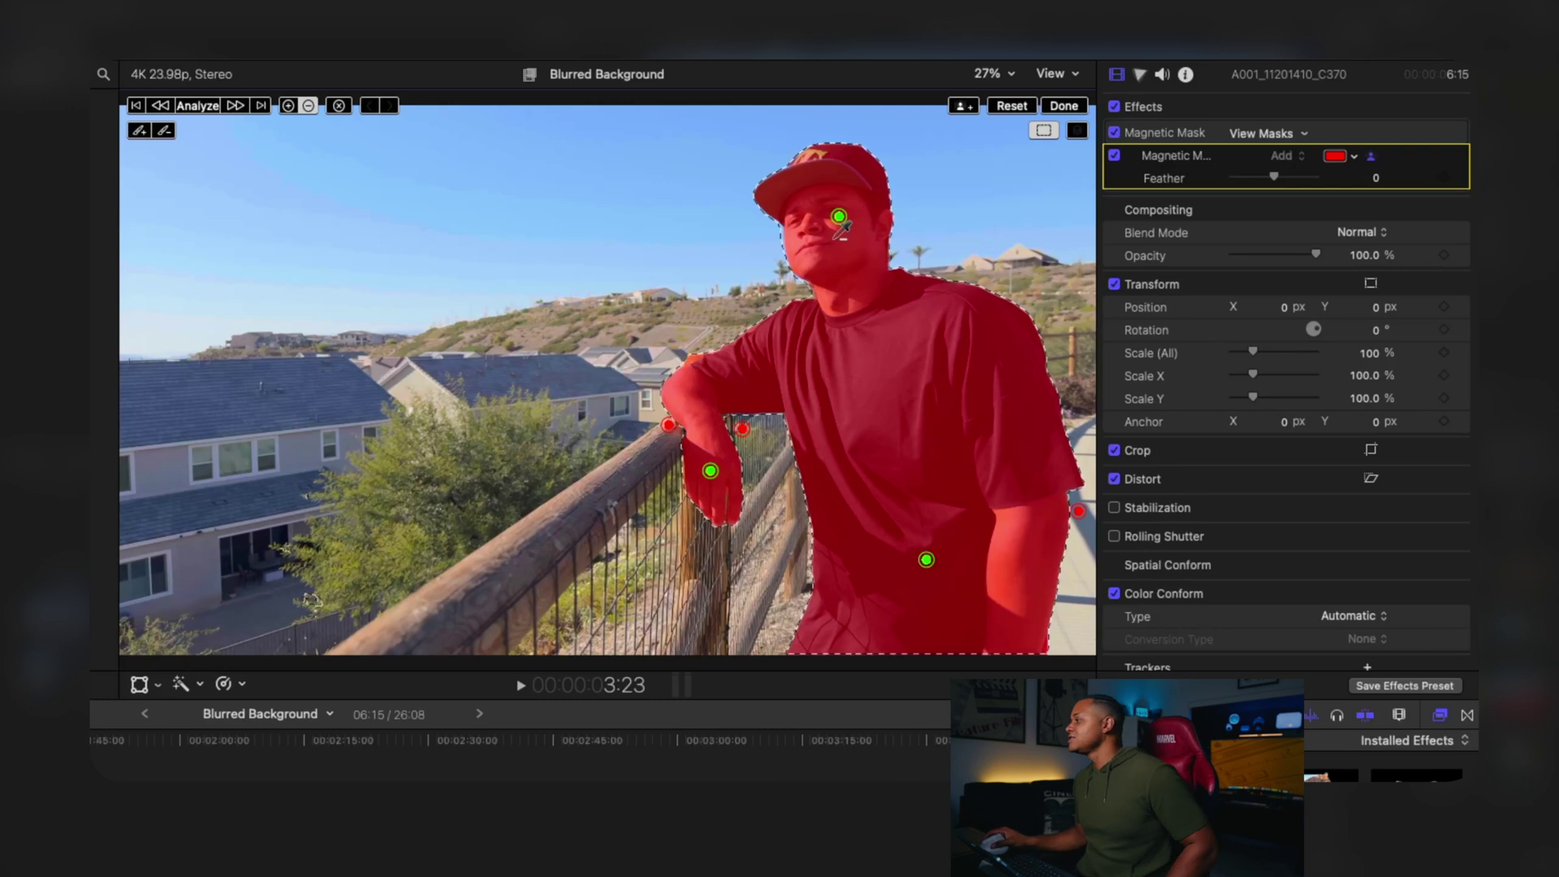
# Subtract the background above the man's elbow, analyze the mask backward and forward through the second clip, and close mask editing.
pyautogui.click(694, 356)
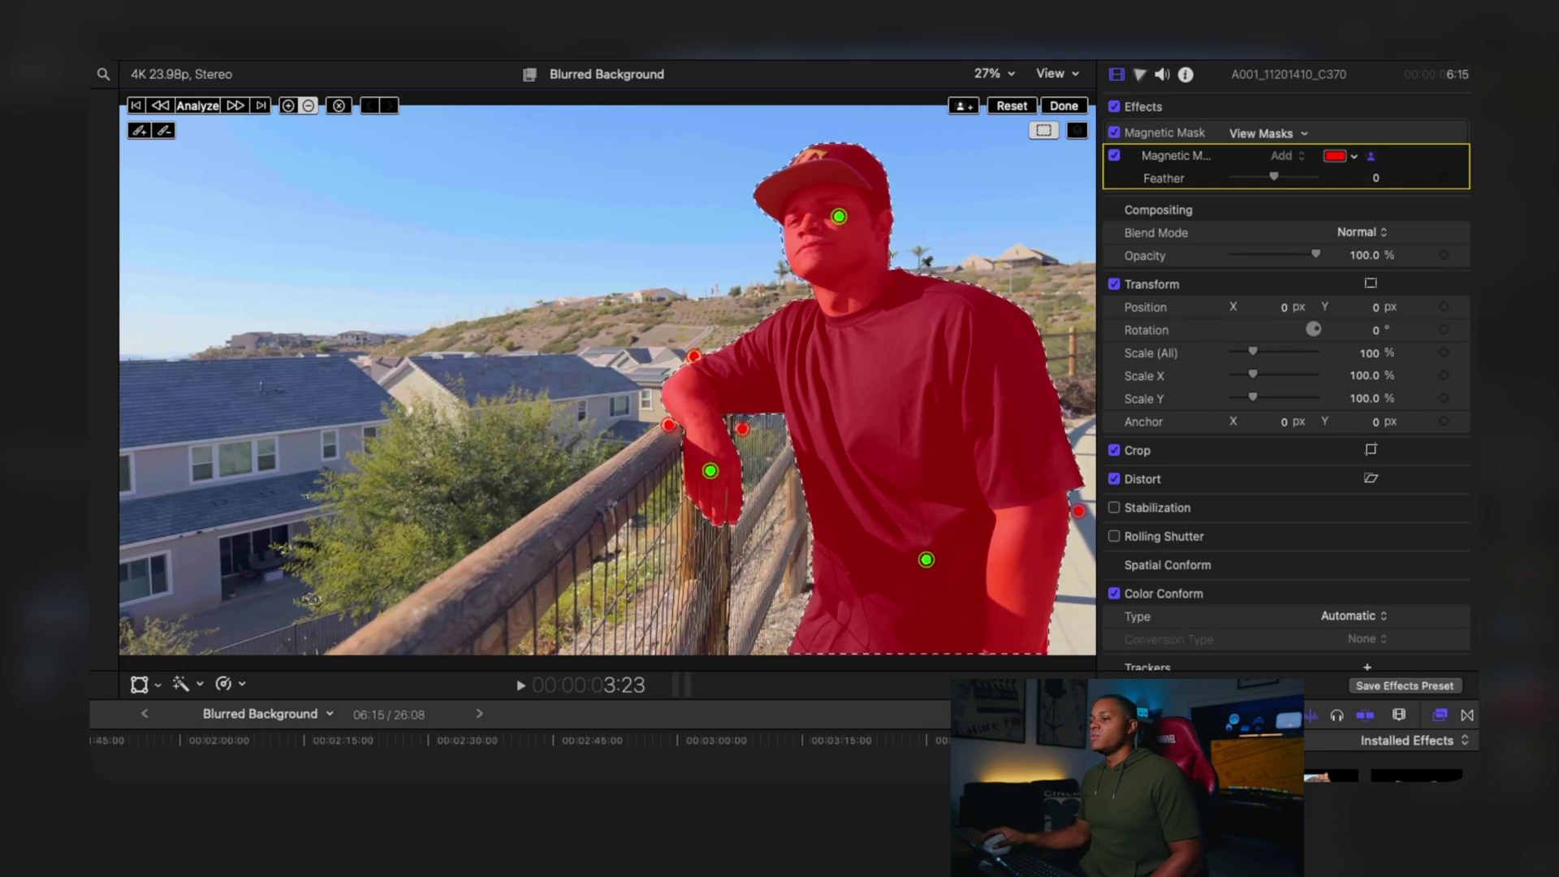
pyautogui.click(160, 106)
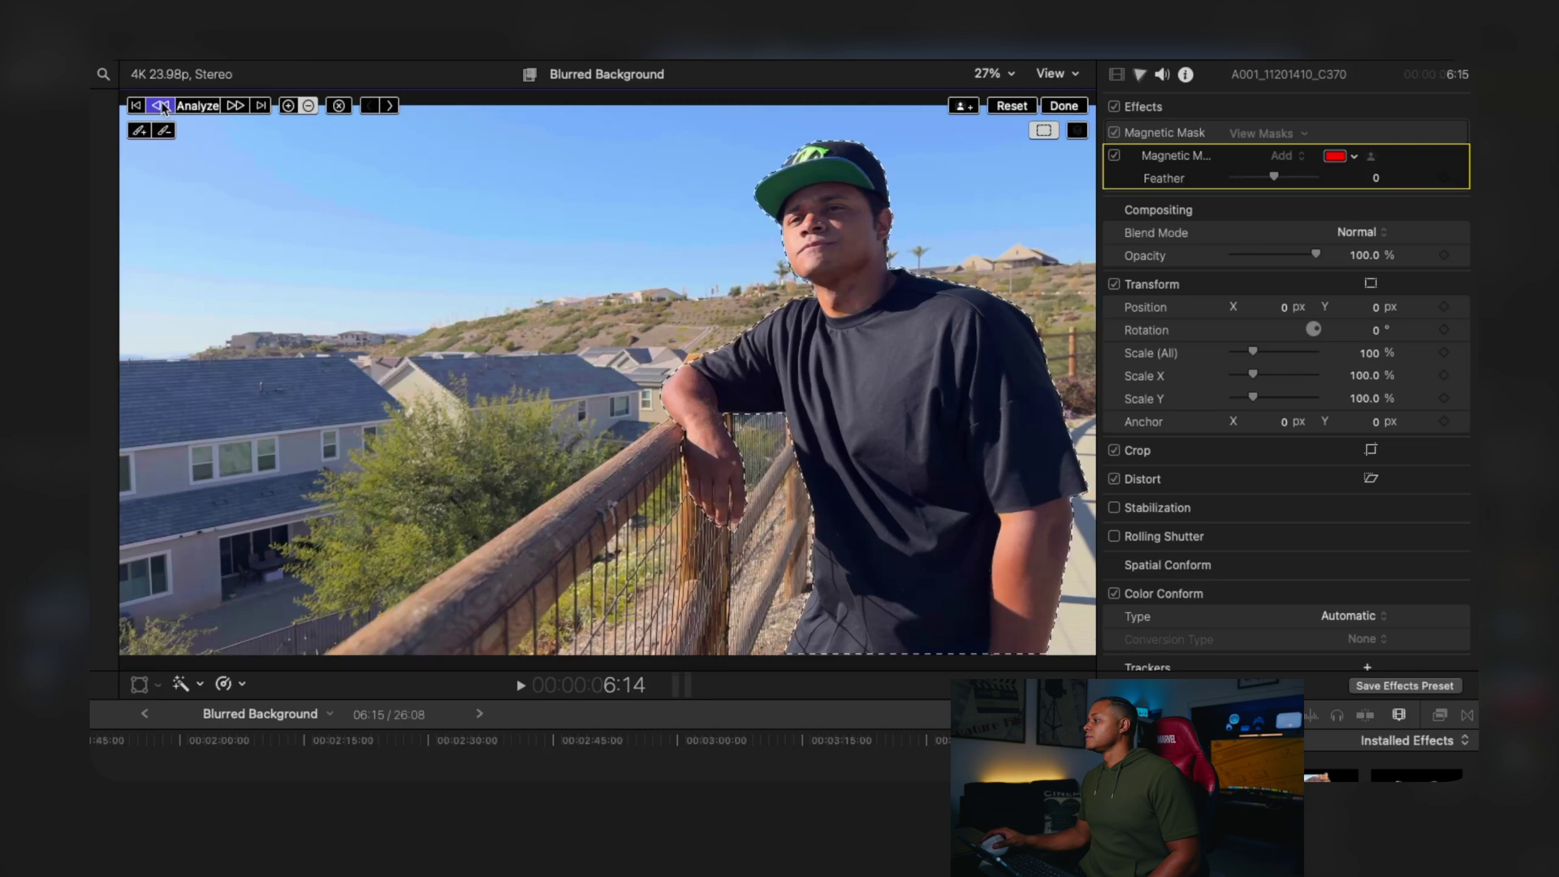
pyautogui.click(234, 107)
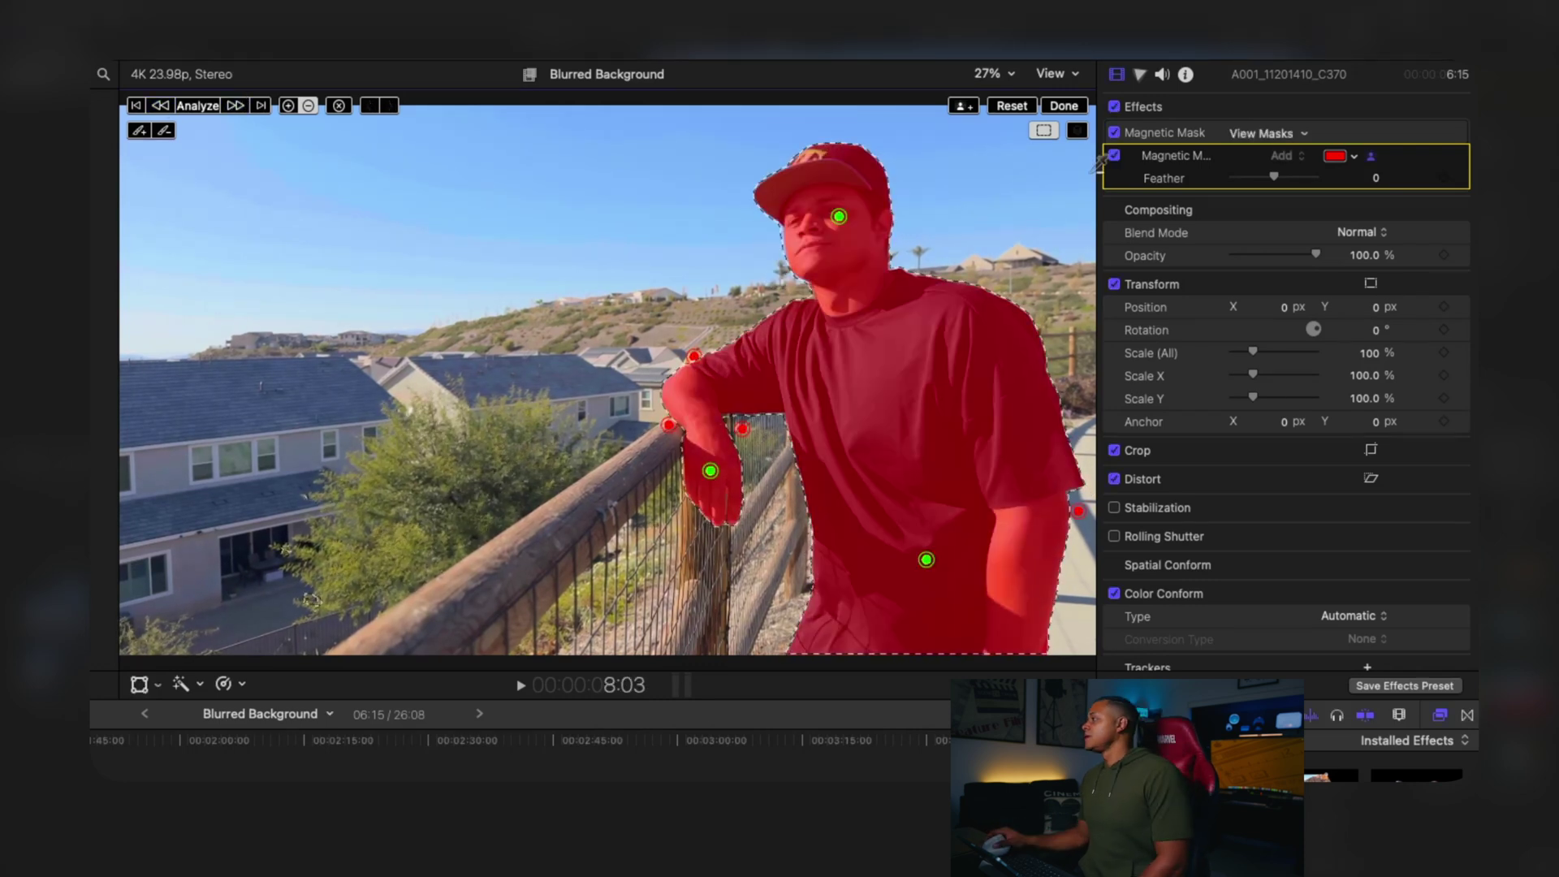
pyautogui.click(1065, 104)
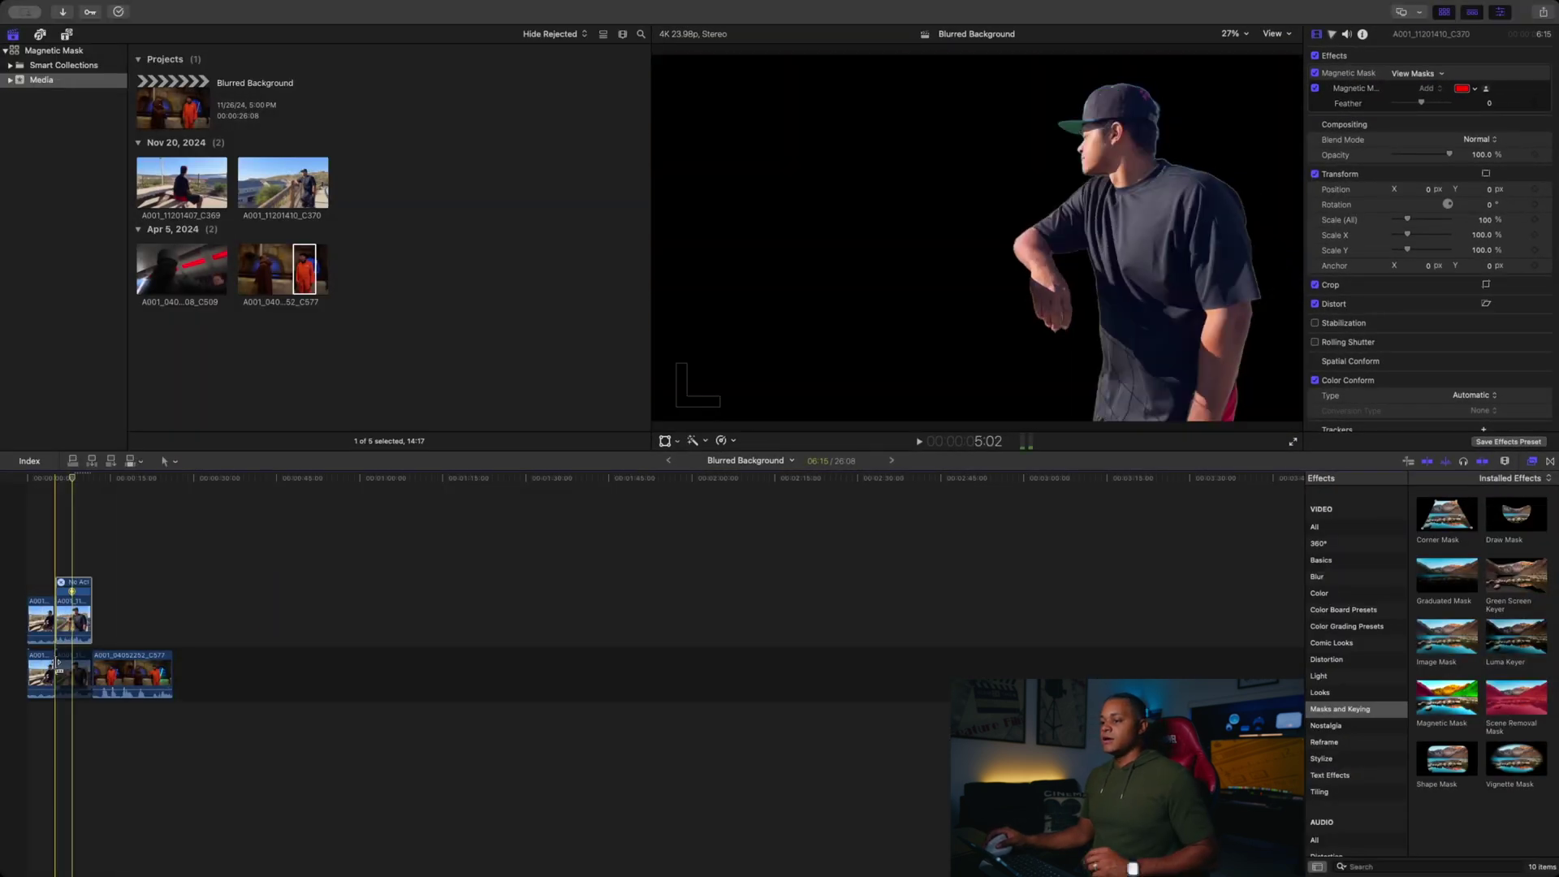
# Re-enable the second clip's lower copy, paste the first clip's Gaussian blur onto it and set its Amount to 6.34.
pyautogui.click(71, 667)
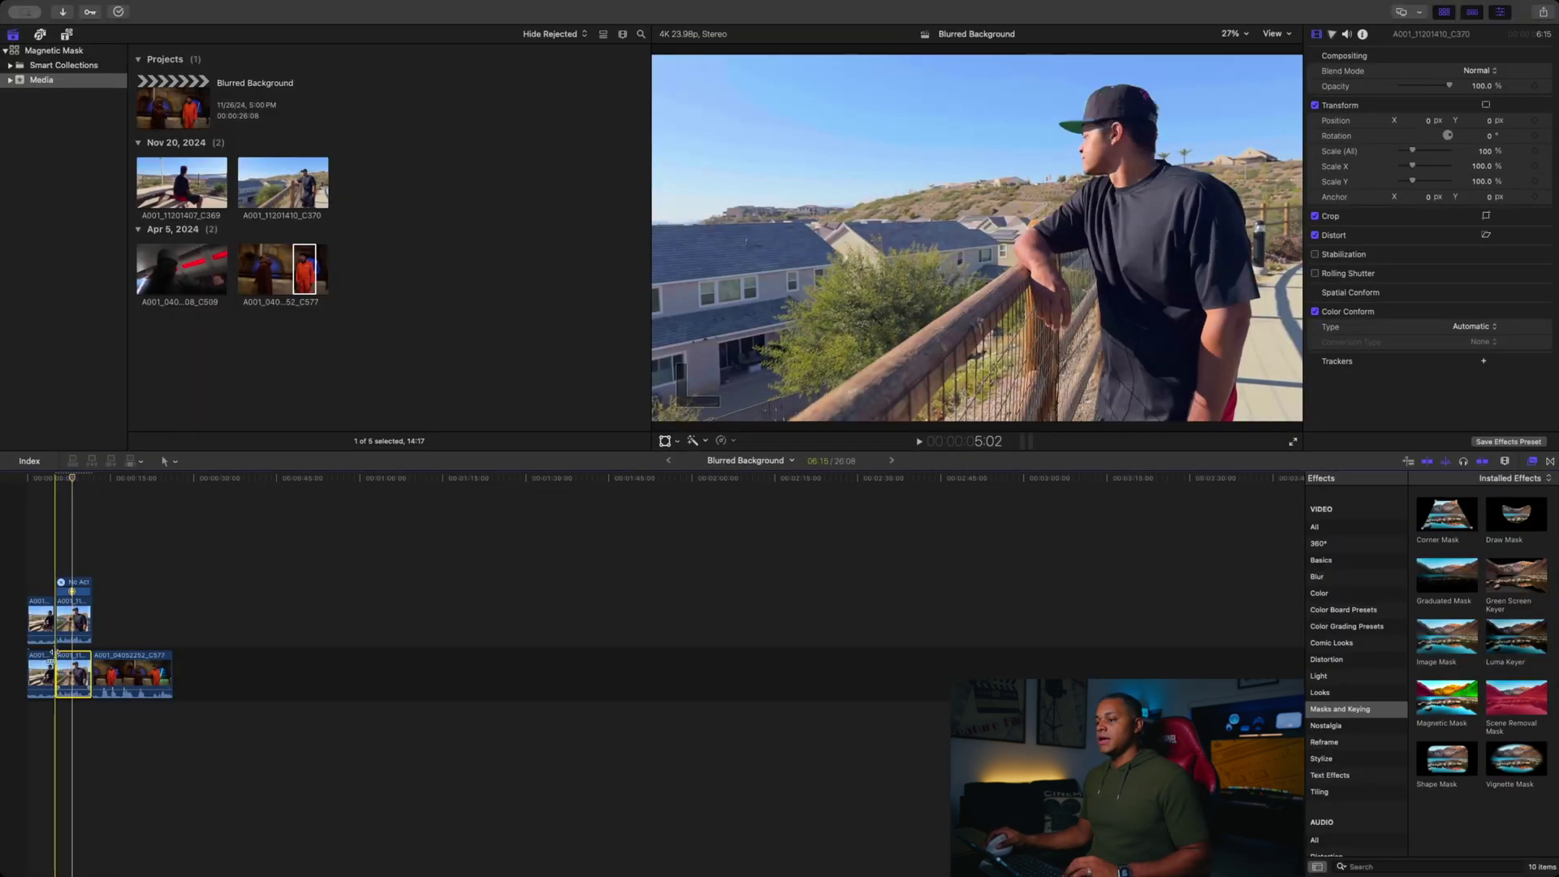
pyautogui.click(43, 681)
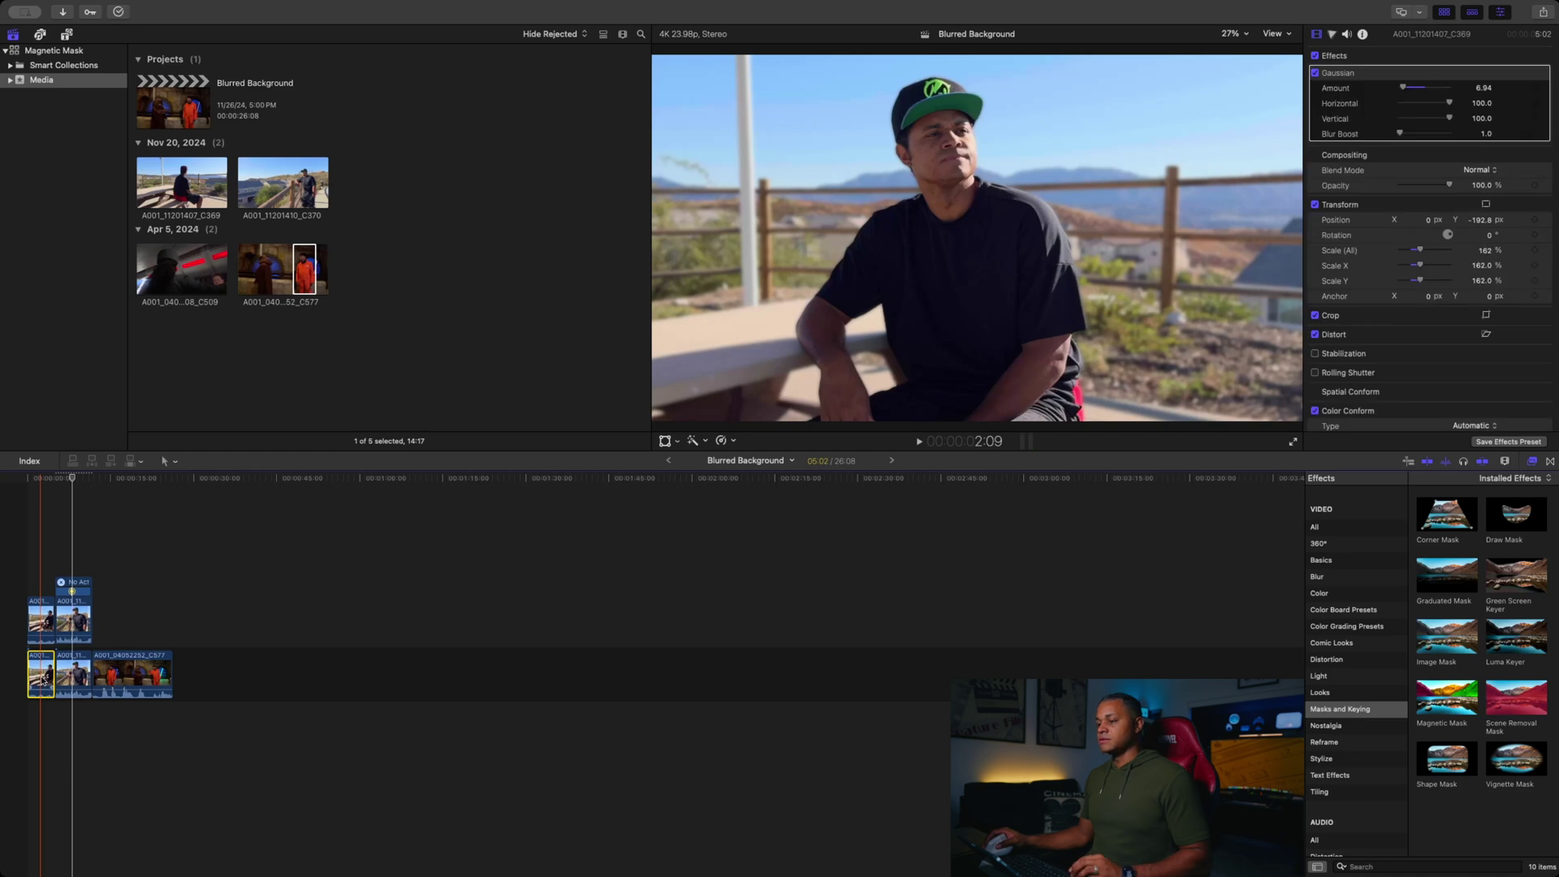
pyautogui.click(75, 680)
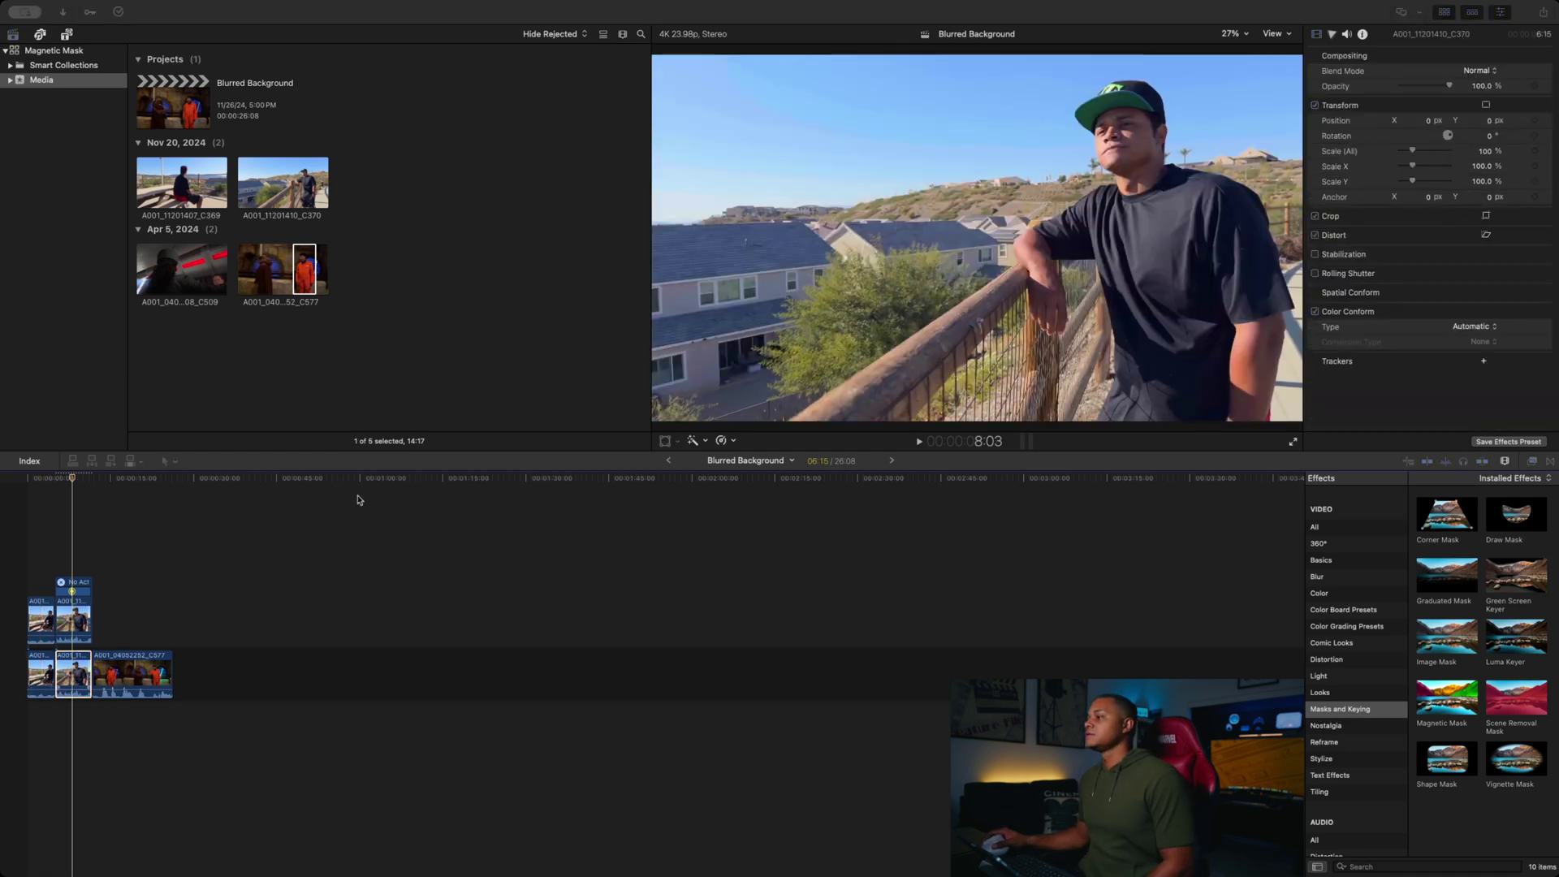
pyautogui.press('super+alt+v')
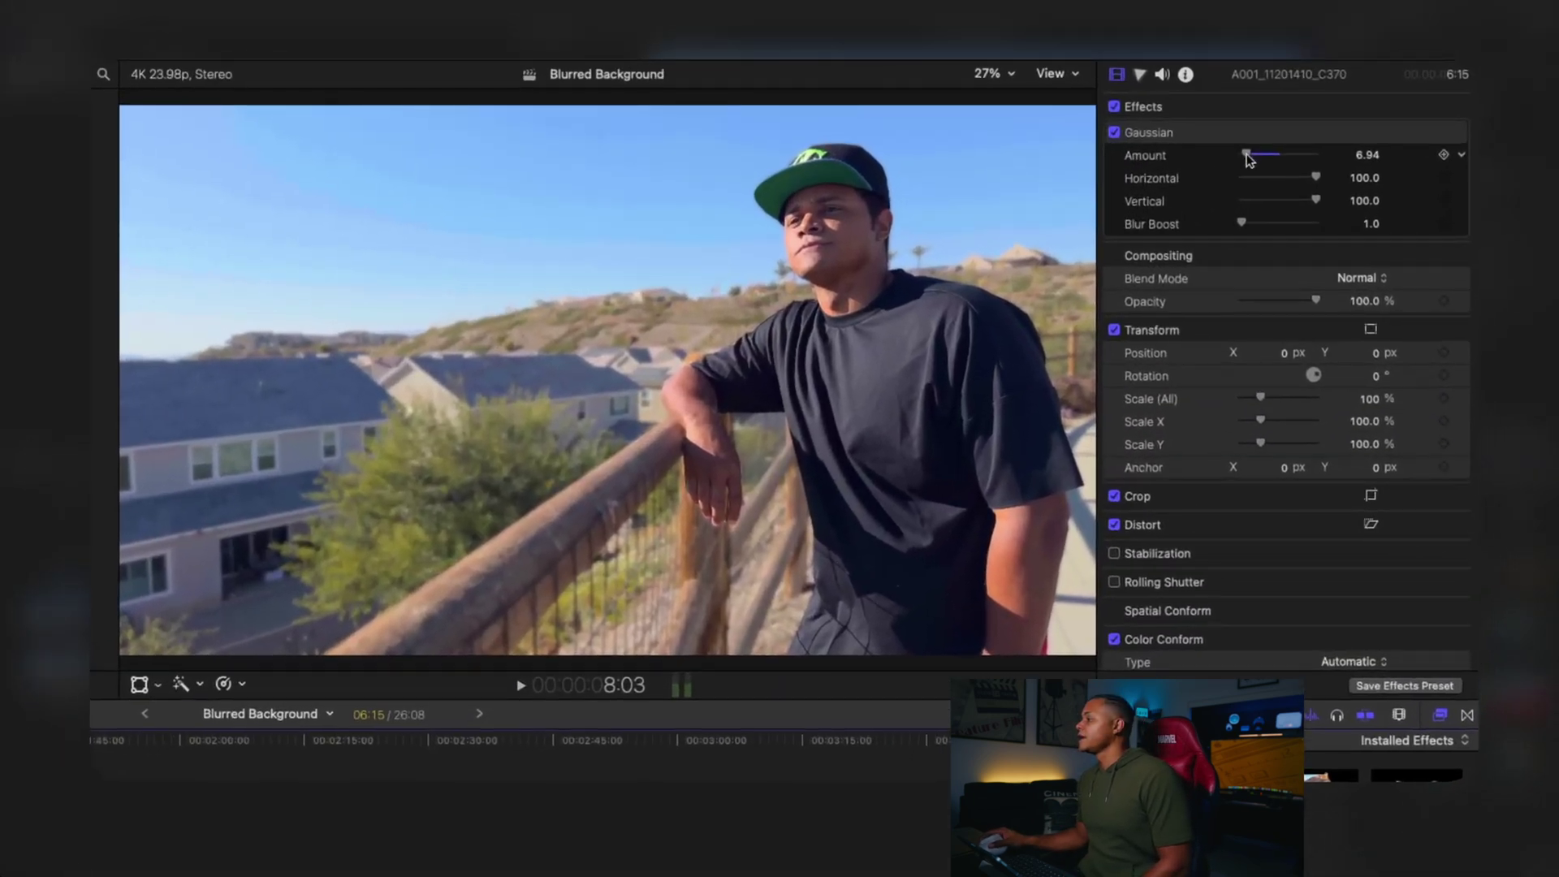
pyautogui.moveTo(1251, 157); pyautogui.dragTo(1250, 159)
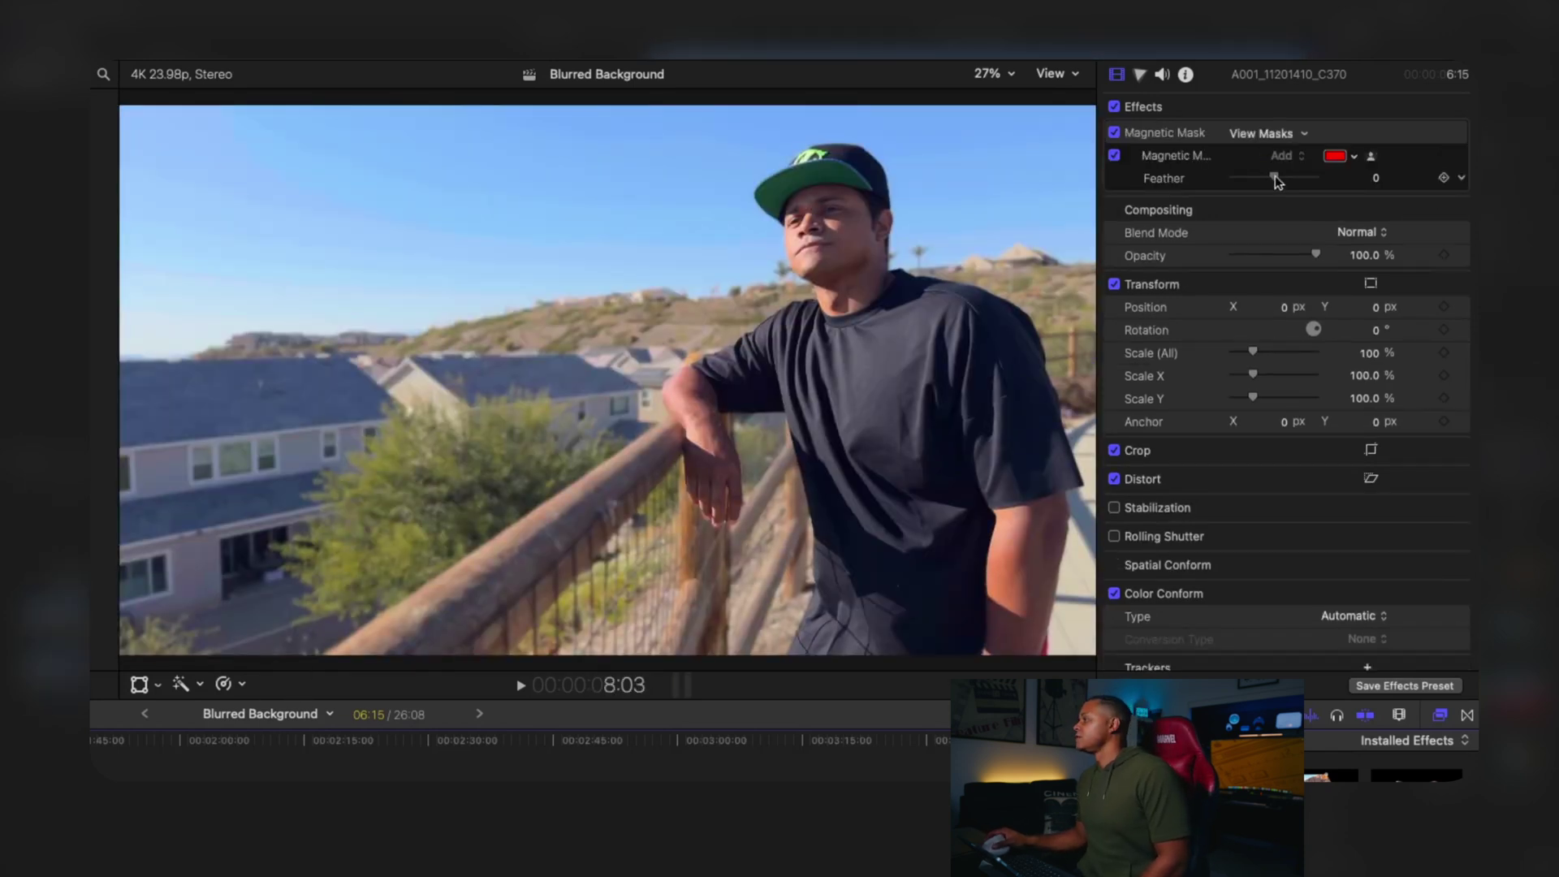
# Set the Magnetic Mask Feather on the second clip's upper copy to -28.0 and play the result.
pyautogui.moveTo(1273, 180)
pyautogui.mouseDown()
pyautogui.moveTo(1252, 180)
pyautogui.moveTo(1265, 185)
pyautogui.mouseUp()
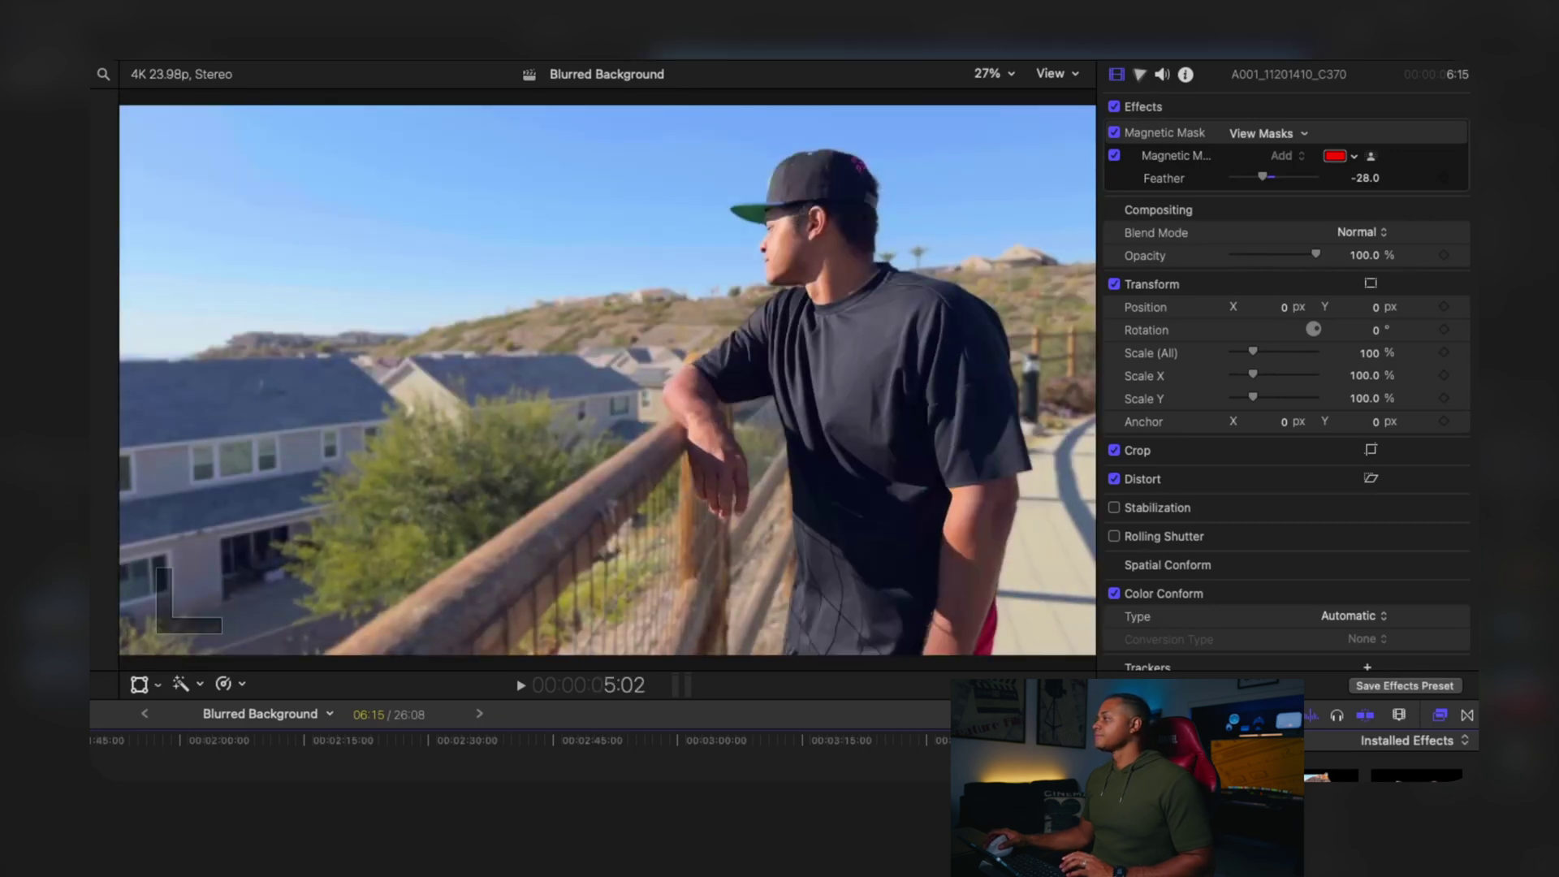
pyautogui.press('space')
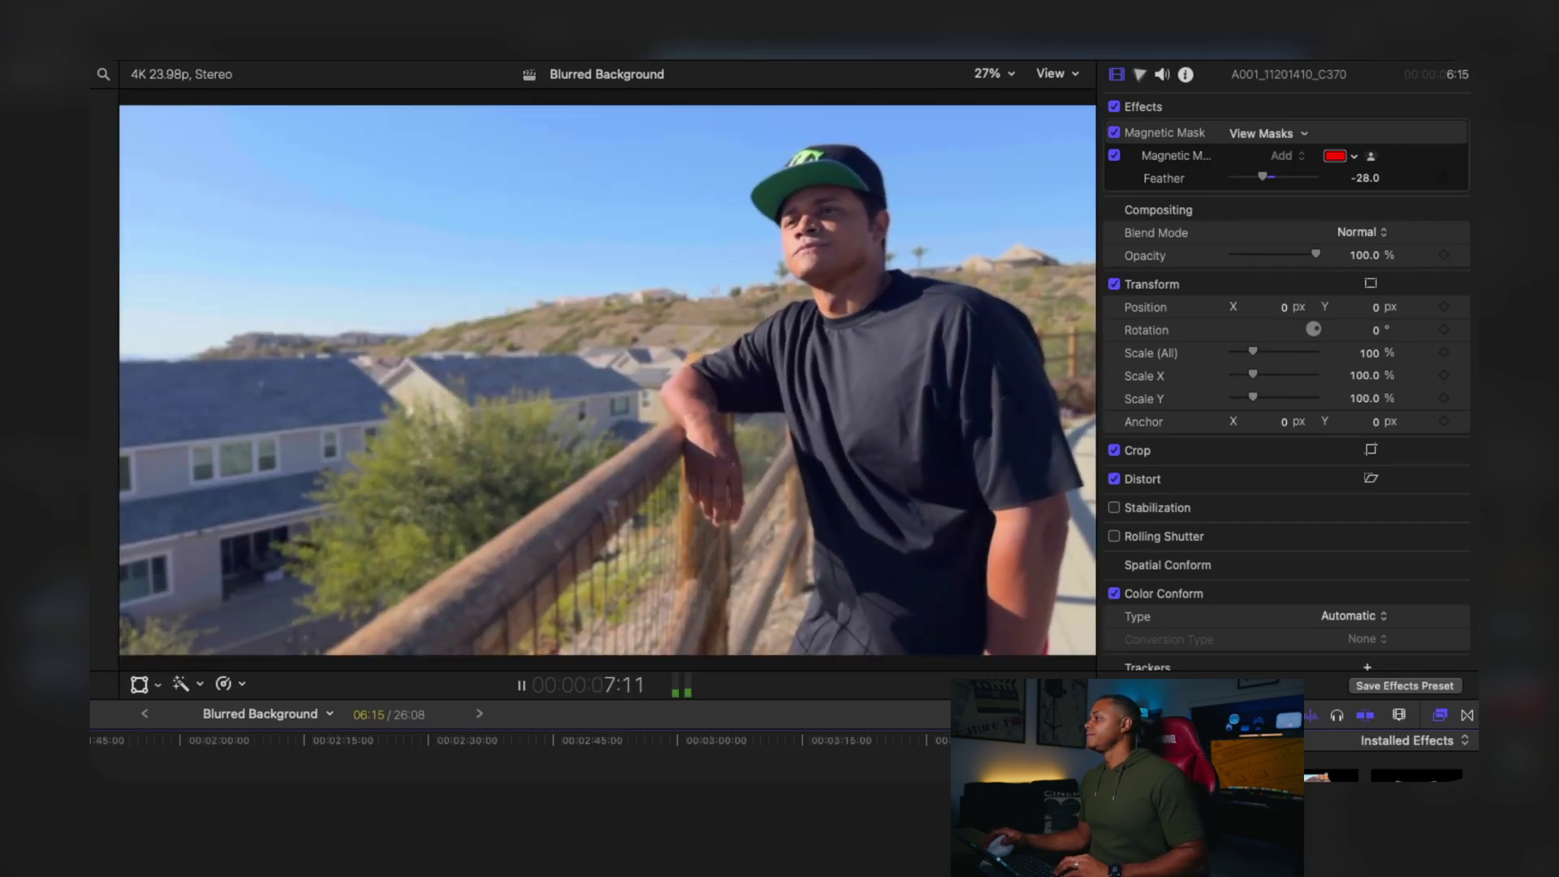
pyautogui.press('space')
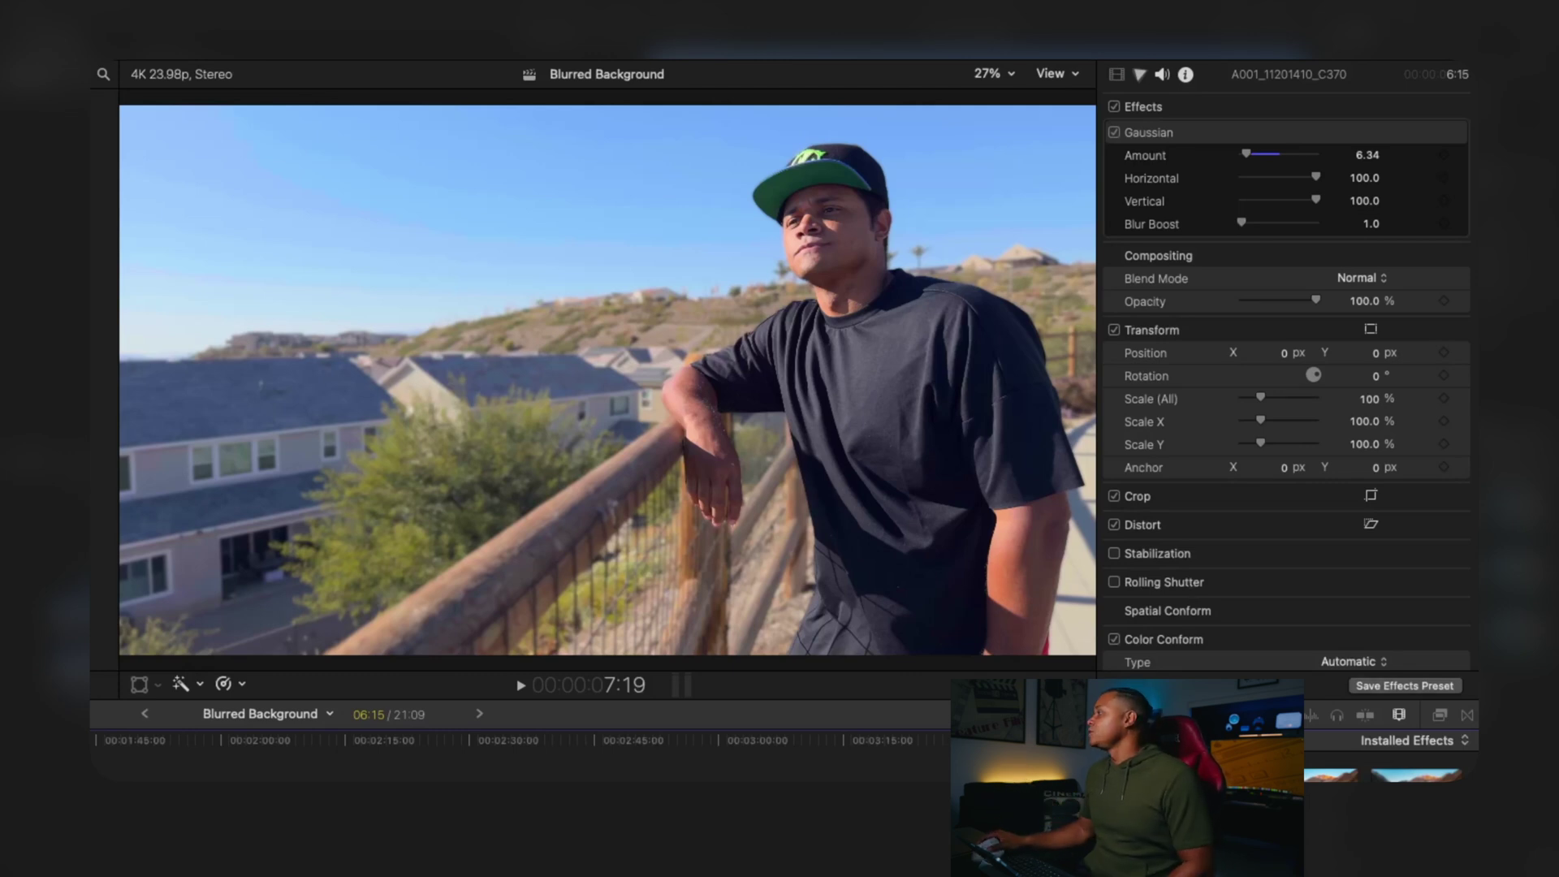
# Replace the Gaussian blur on the second clip's lower copy with the Radial blur at an Amount of 3.93 and play it.
pyautogui.click(1173, 133)
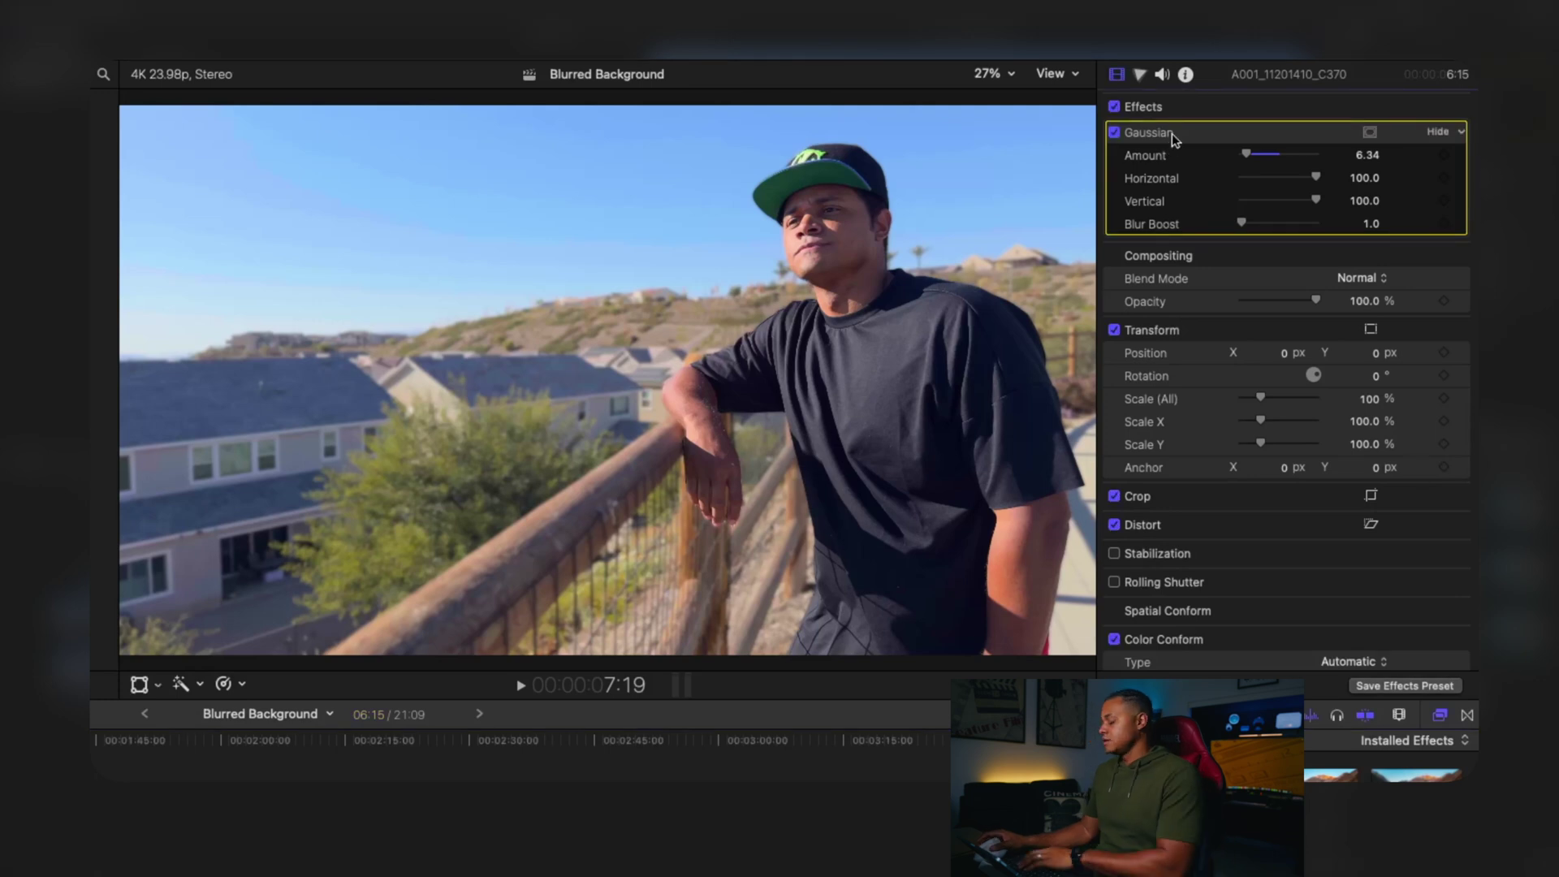
pyautogui.press('Delete')
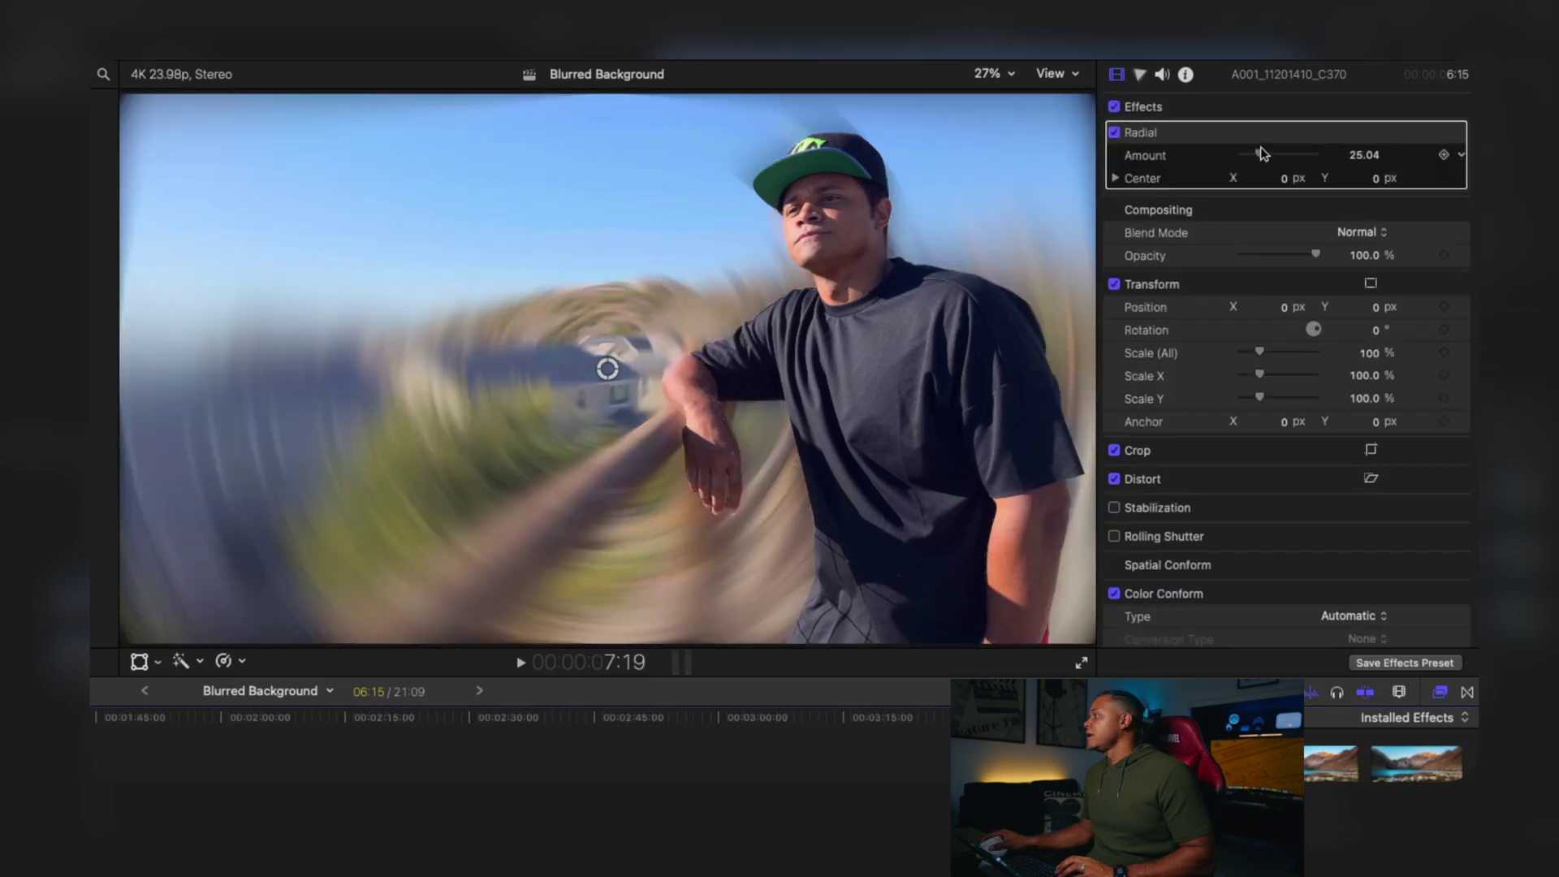
pyautogui.moveTo(1251, 157); pyautogui.dragTo(1248, 158)
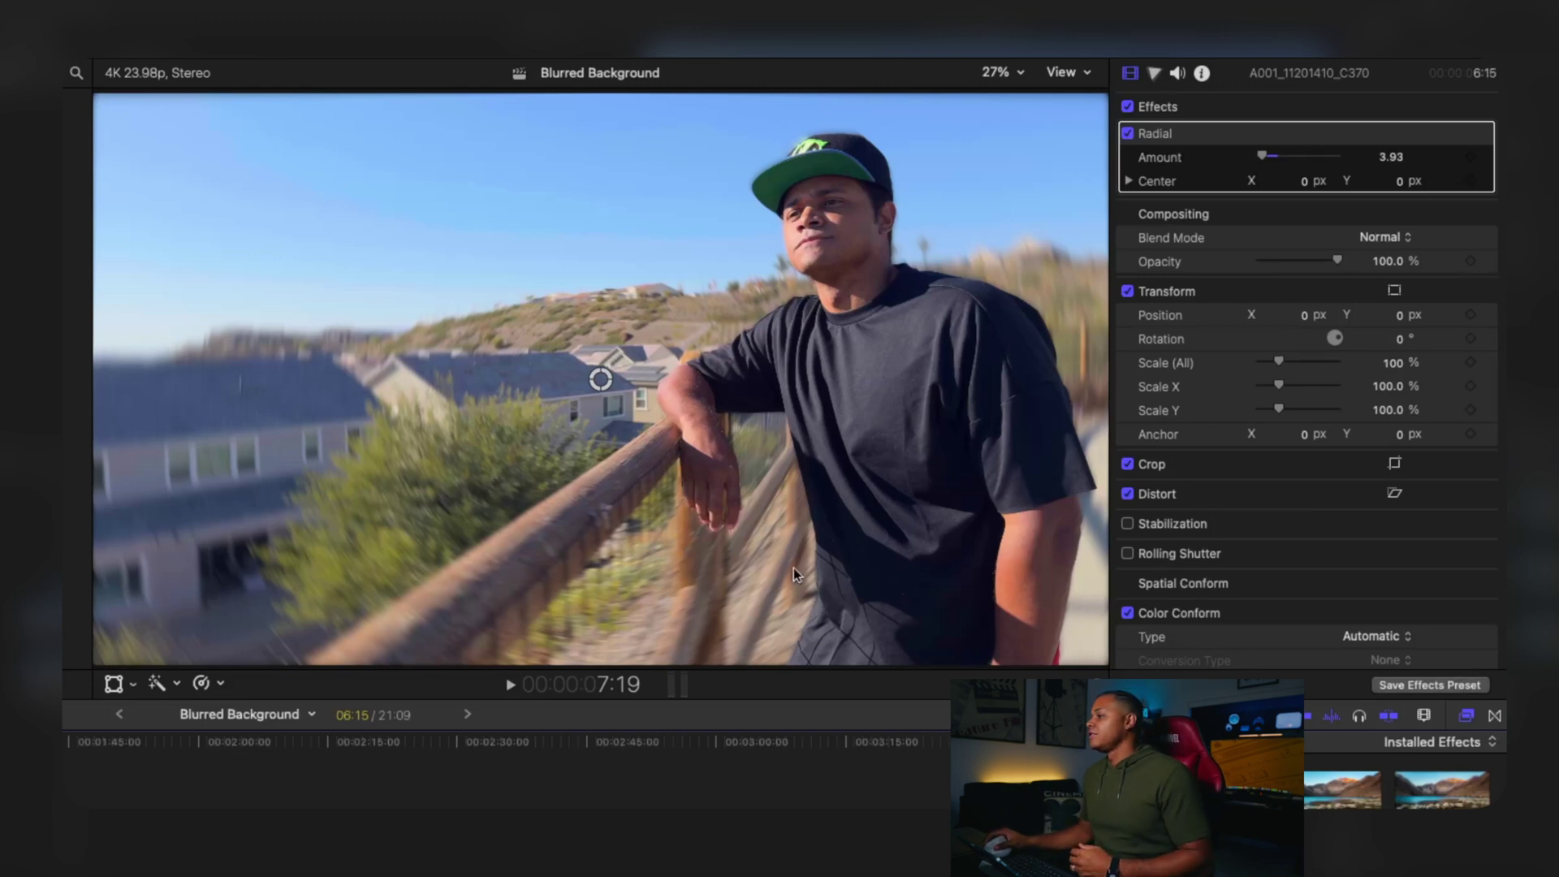
pyautogui.press('space')
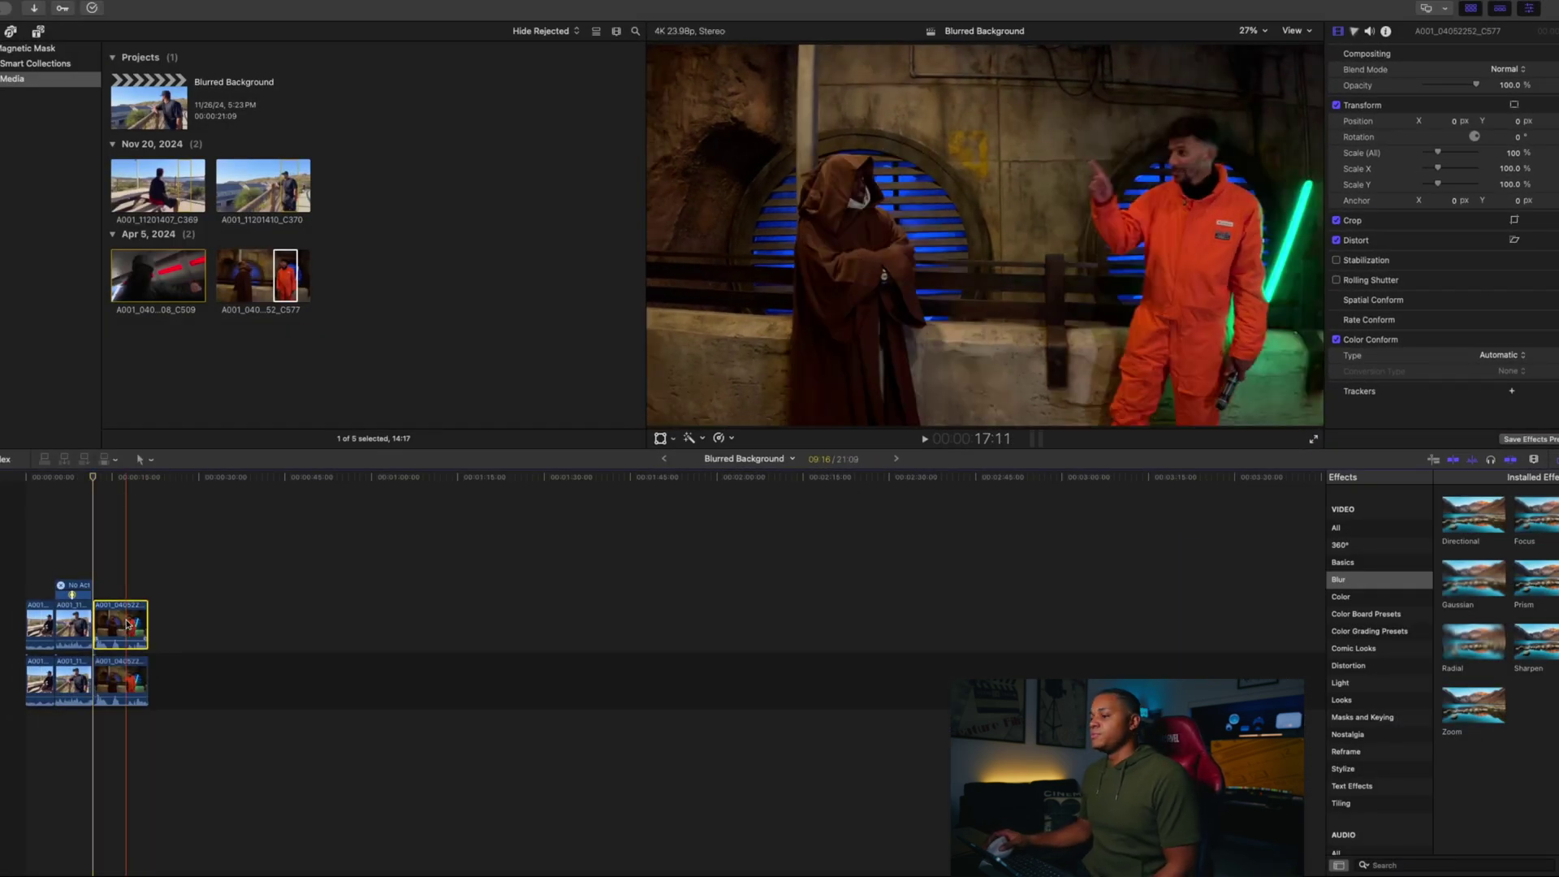
# Disable the lower copy of the third clip and apply the Magnetic Mask effect to the upper copy.
pyautogui.click(115, 678)
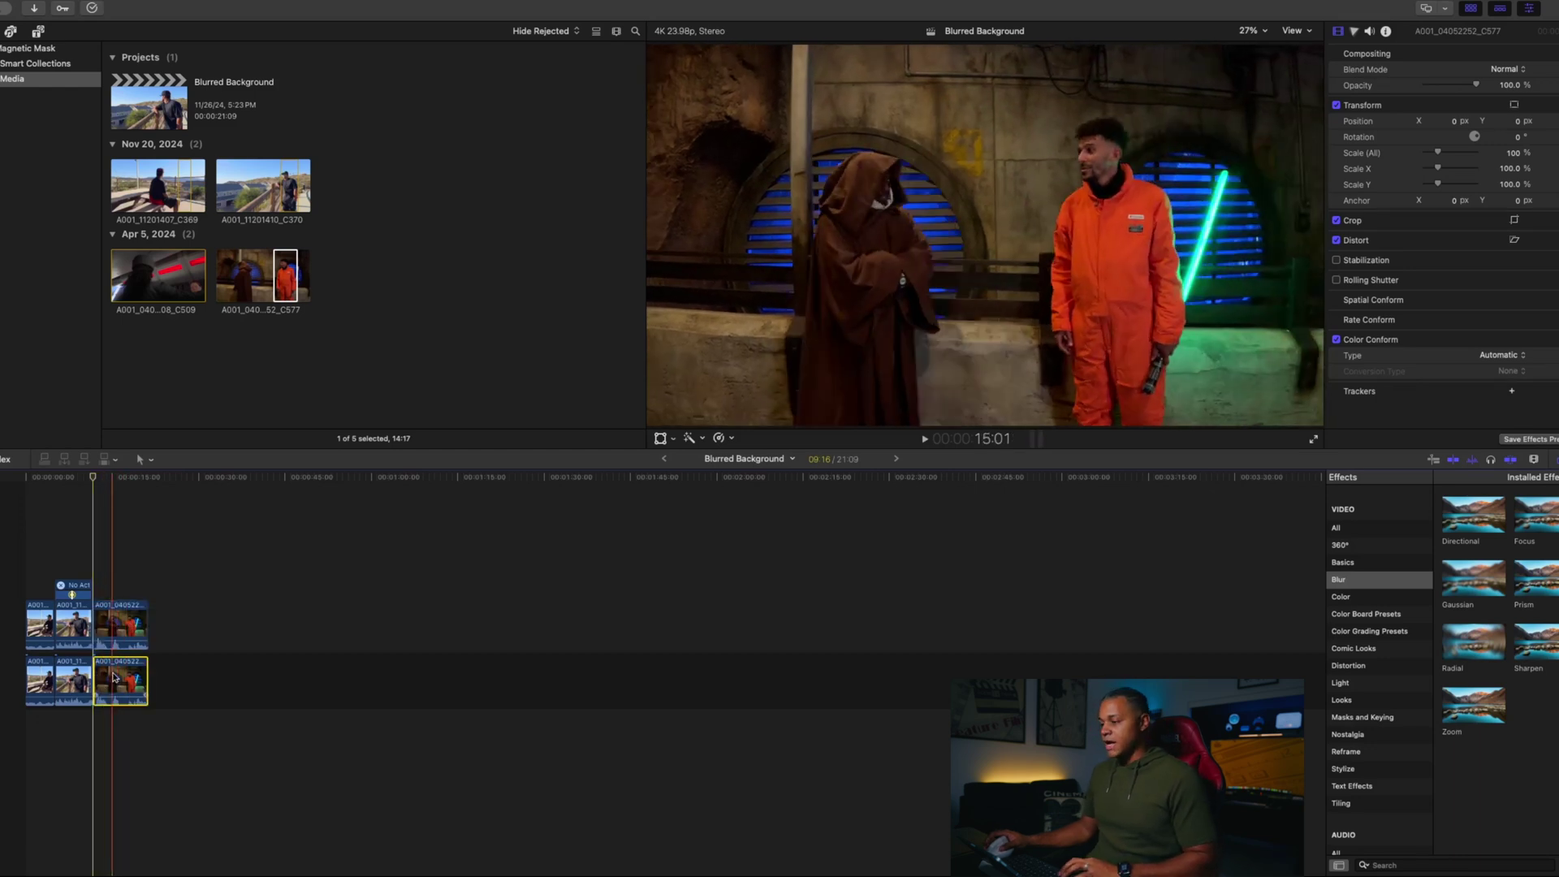
pyautogui.press('v')
pyautogui.click(114, 624)
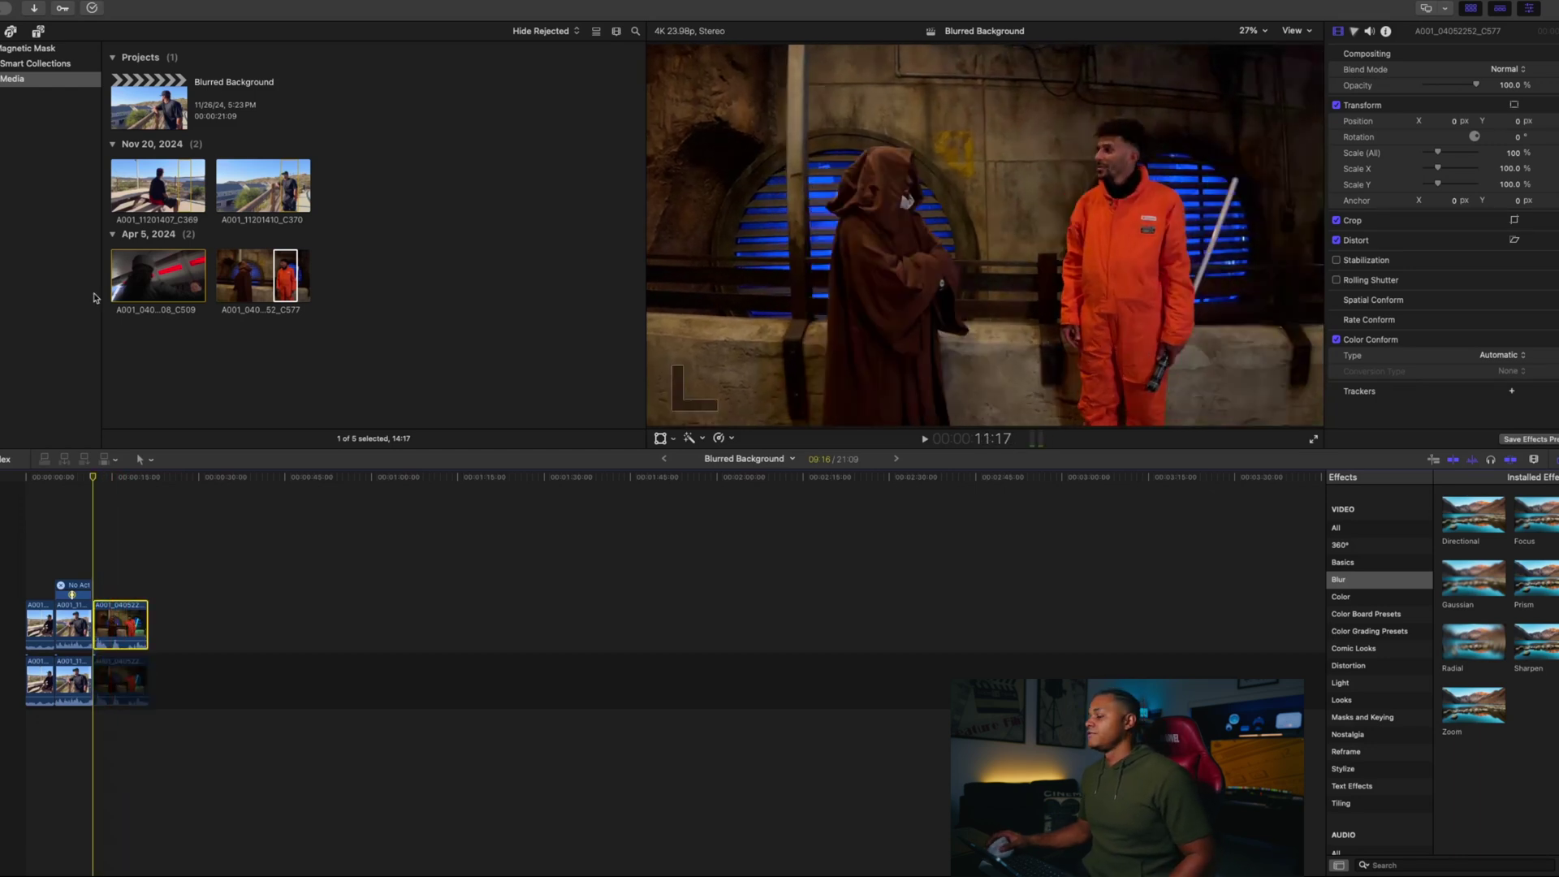
pyautogui.click(1362, 718)
pyautogui.doubleClick(1473, 705)
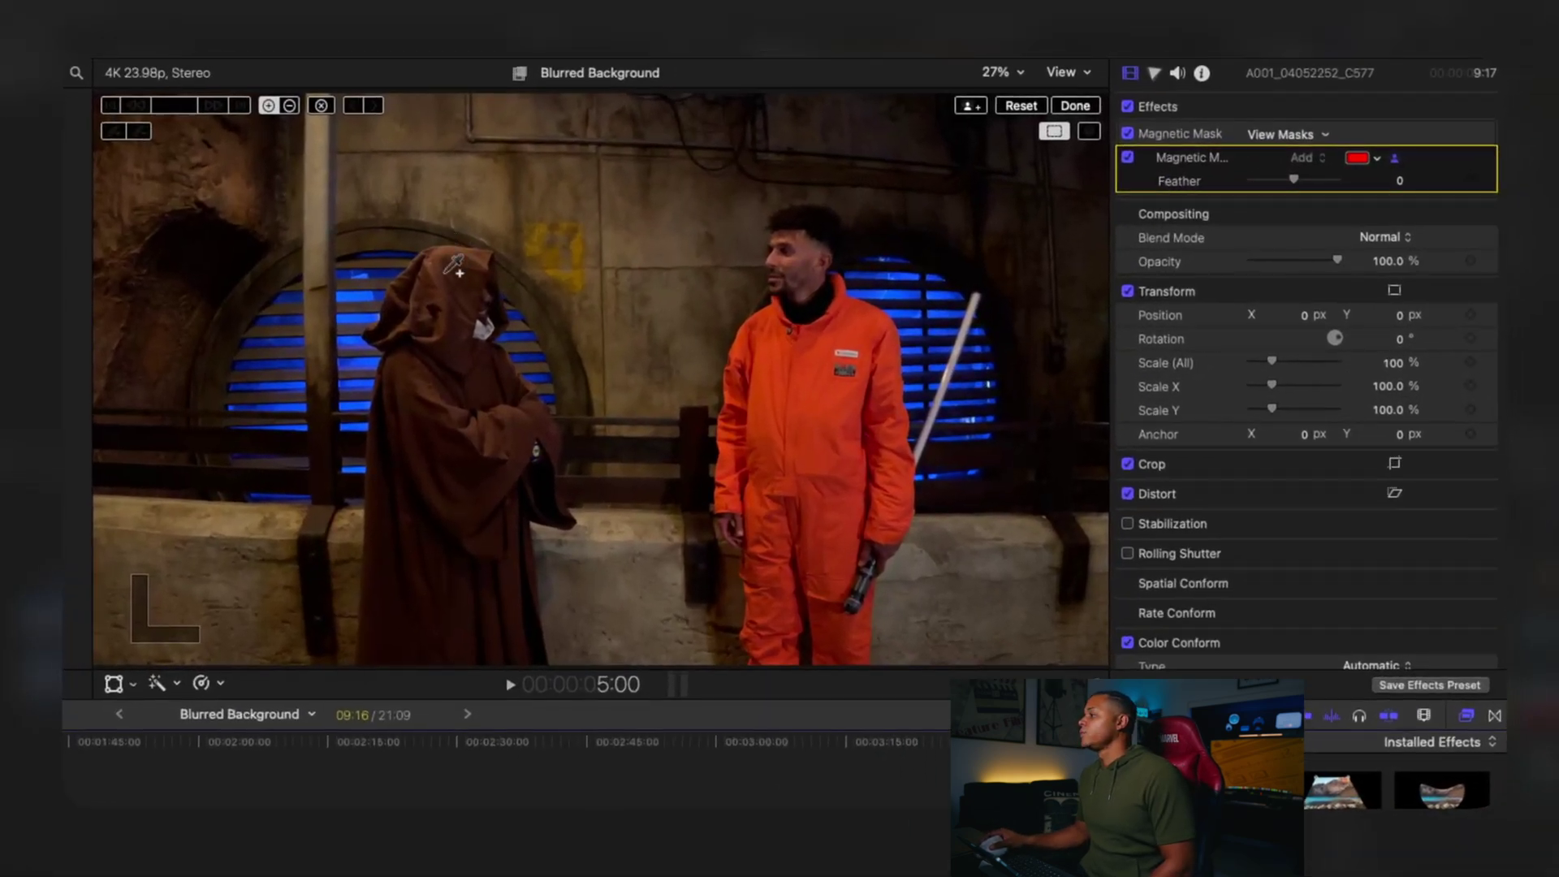
# Mask the hooded figure with an add point, refine the face and robe hem with a smaller brush, and analyze the mask forward.
pyautogui.click(452, 273)
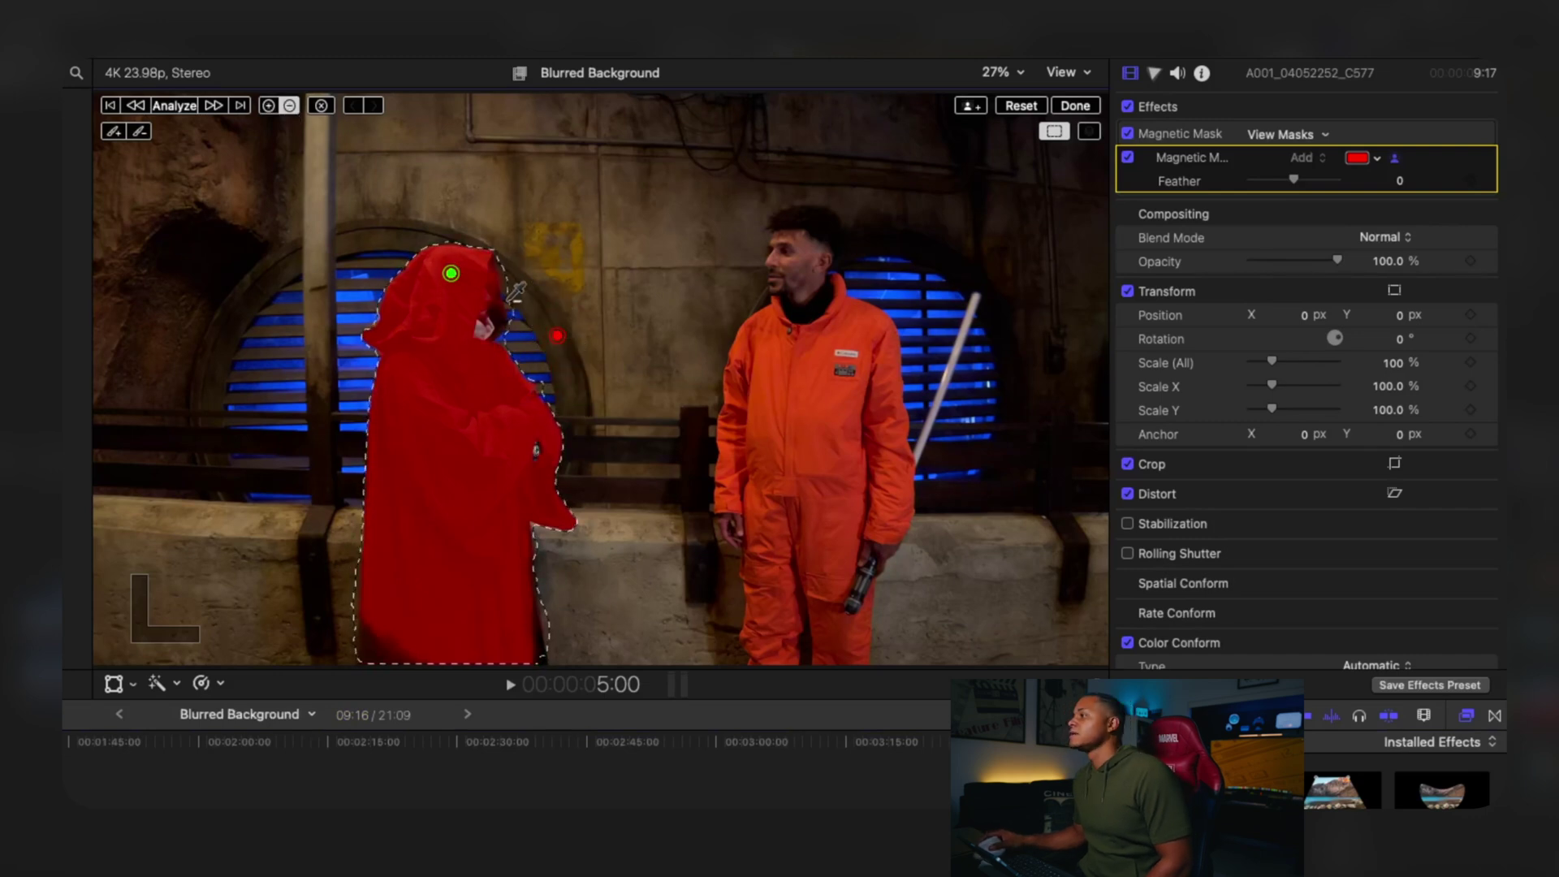
pyautogui.click(112, 131)
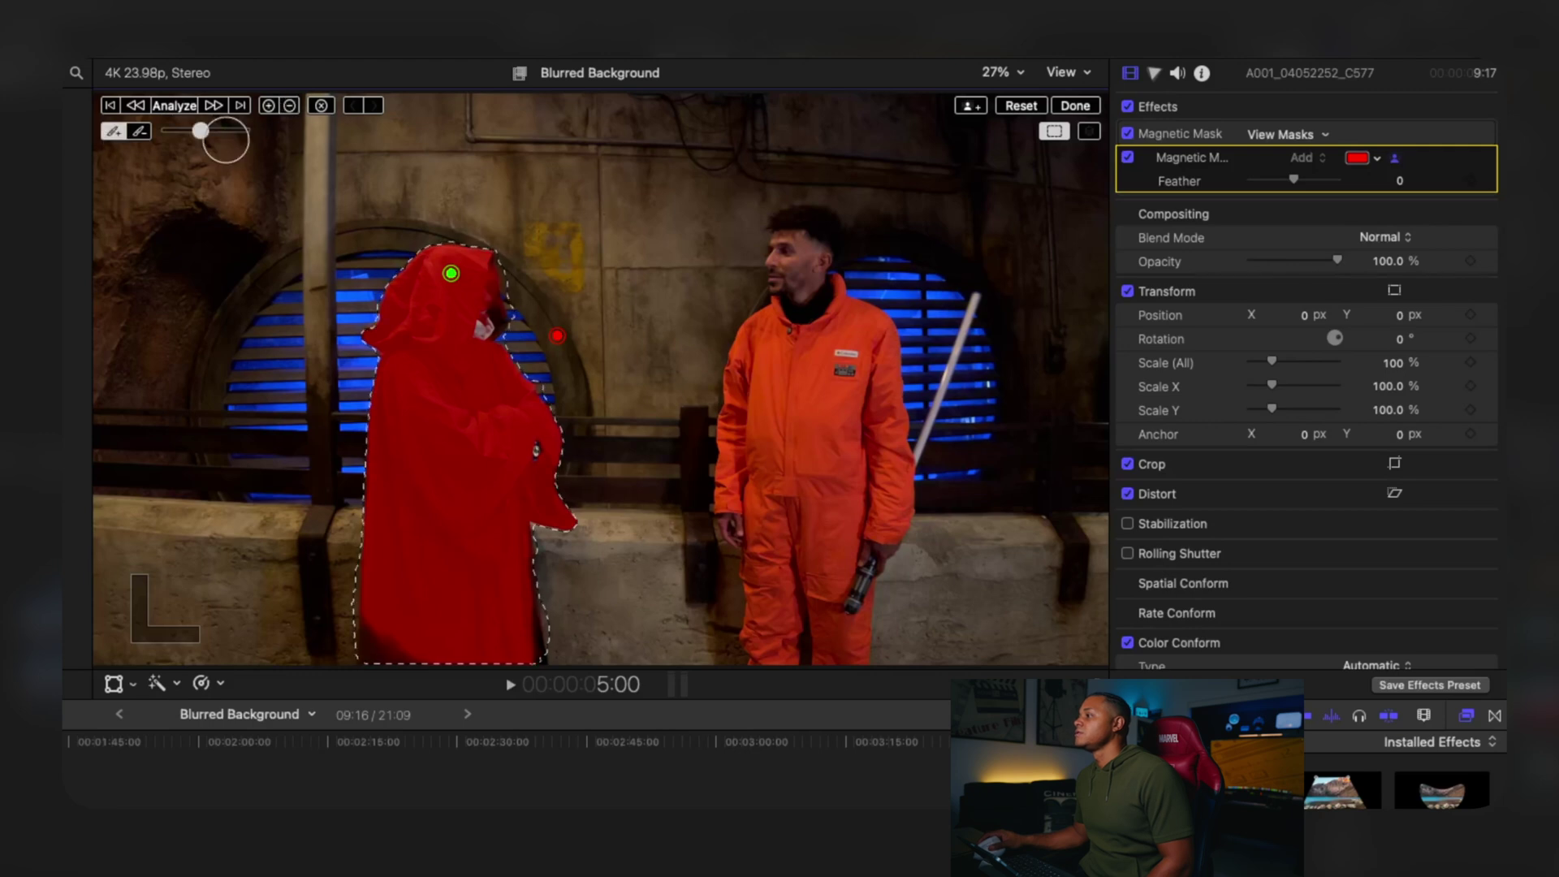
pyautogui.moveTo(185, 133); pyautogui.dragTo(181, 133)
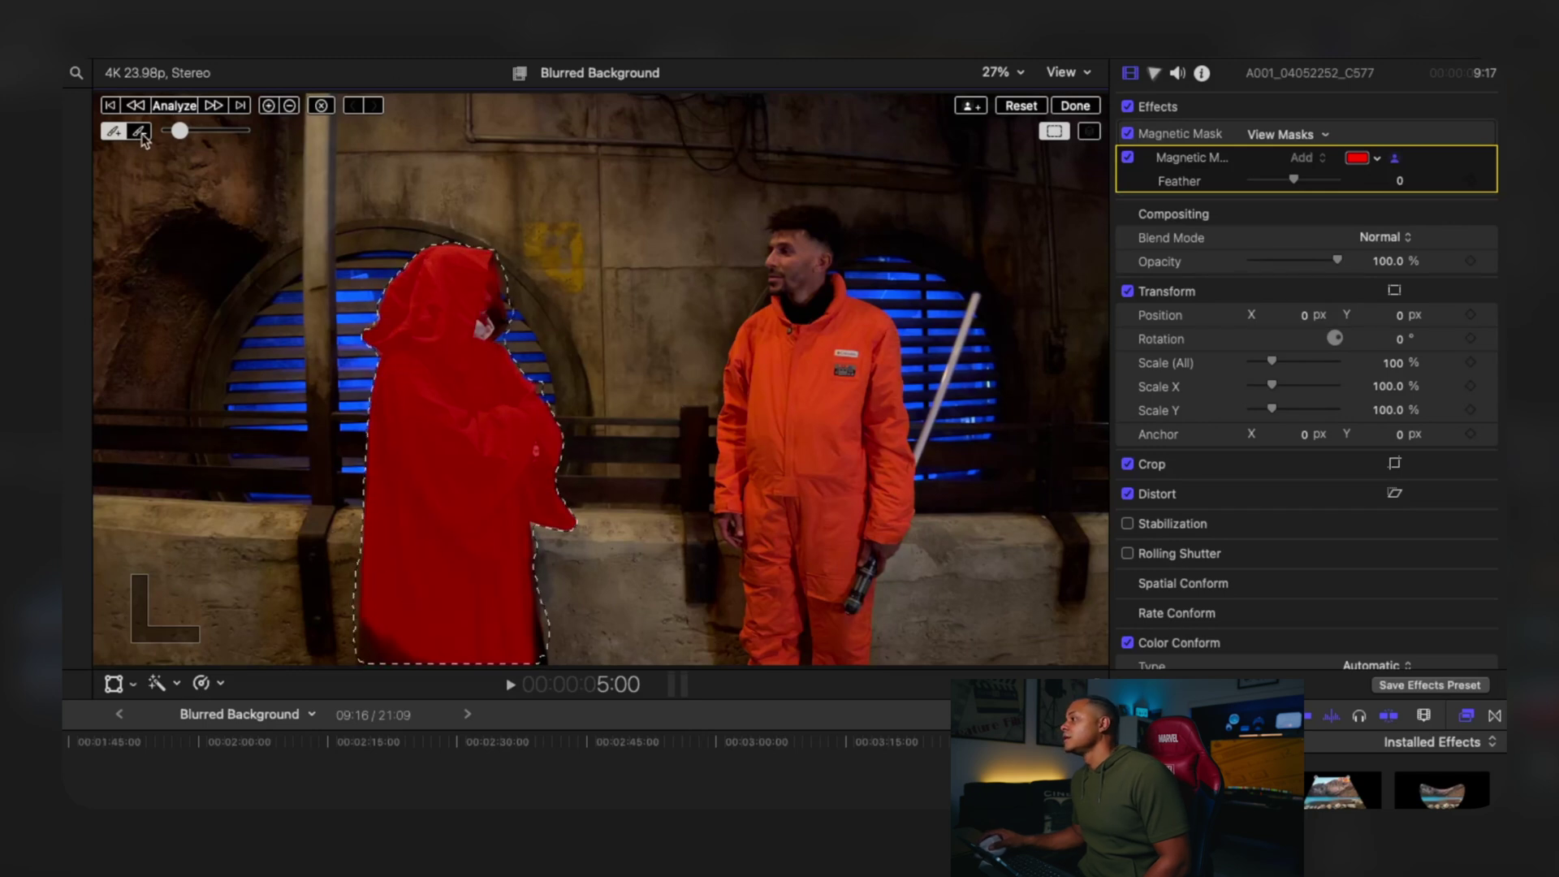
pyautogui.click(141, 133)
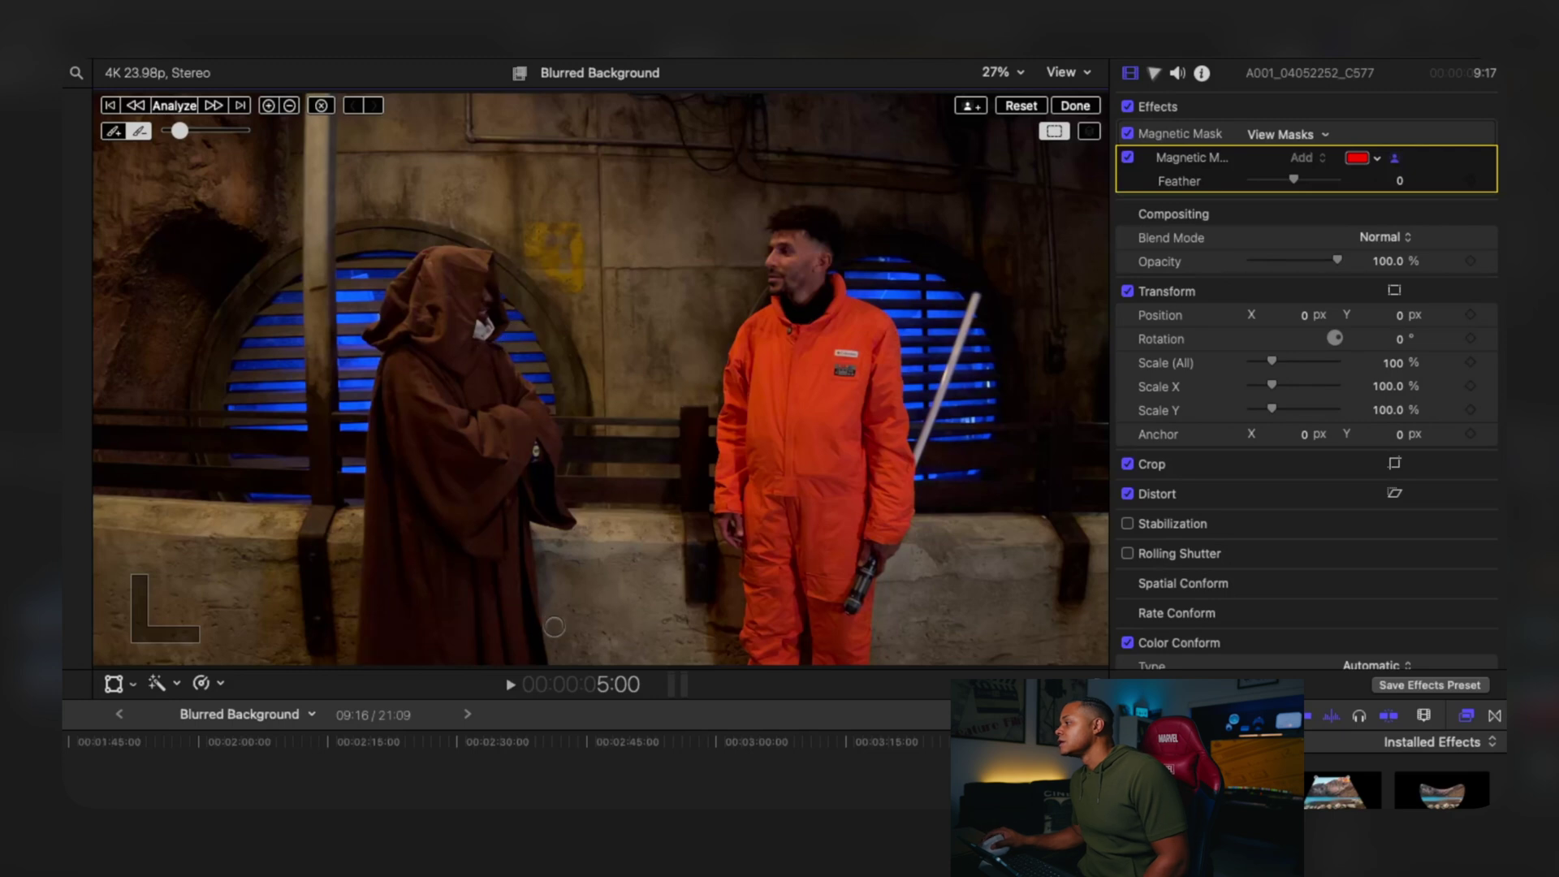
pyautogui.moveTo(373, 657); pyautogui.dragTo(481, 330)
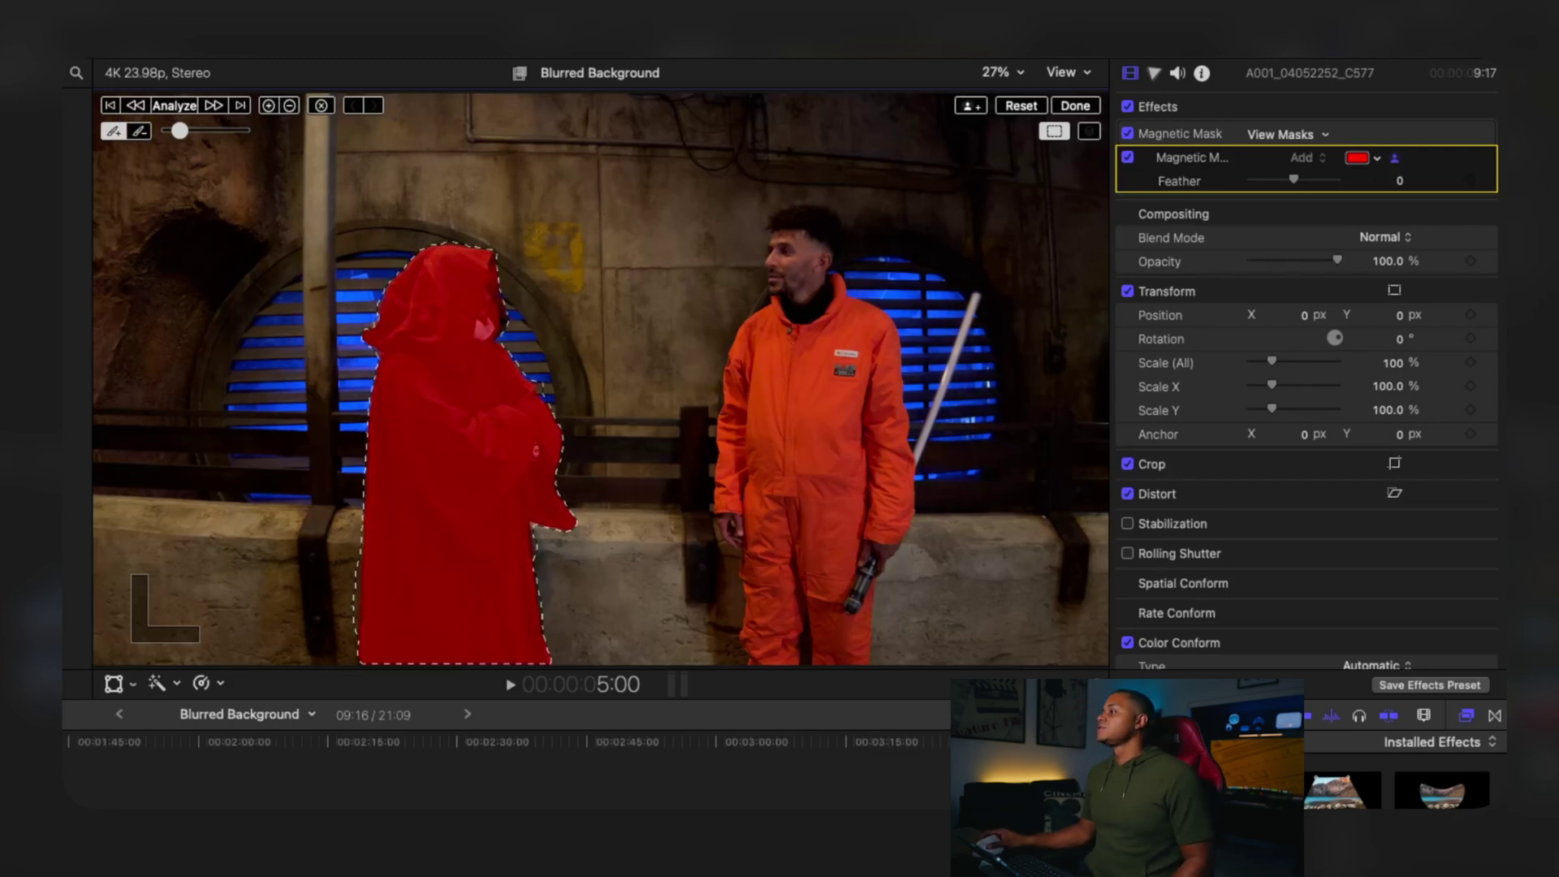
pyautogui.click(213, 106)
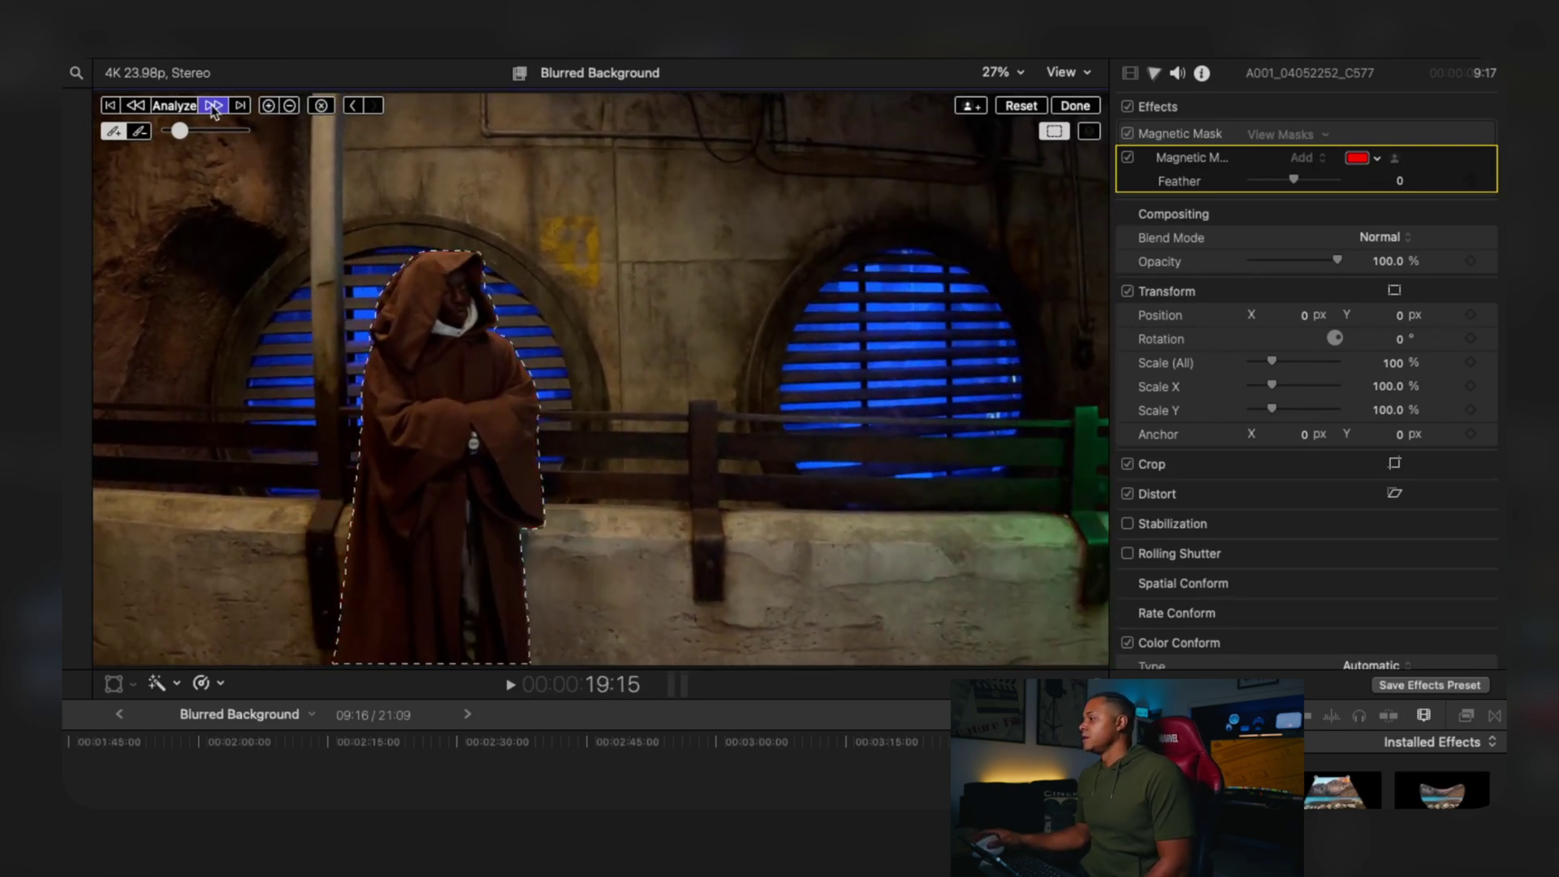
# Add a second mask covering the man in the orange jumpsuit and his lightsaber, analyze it forward and close mask editing.
pyautogui.click(971, 106)
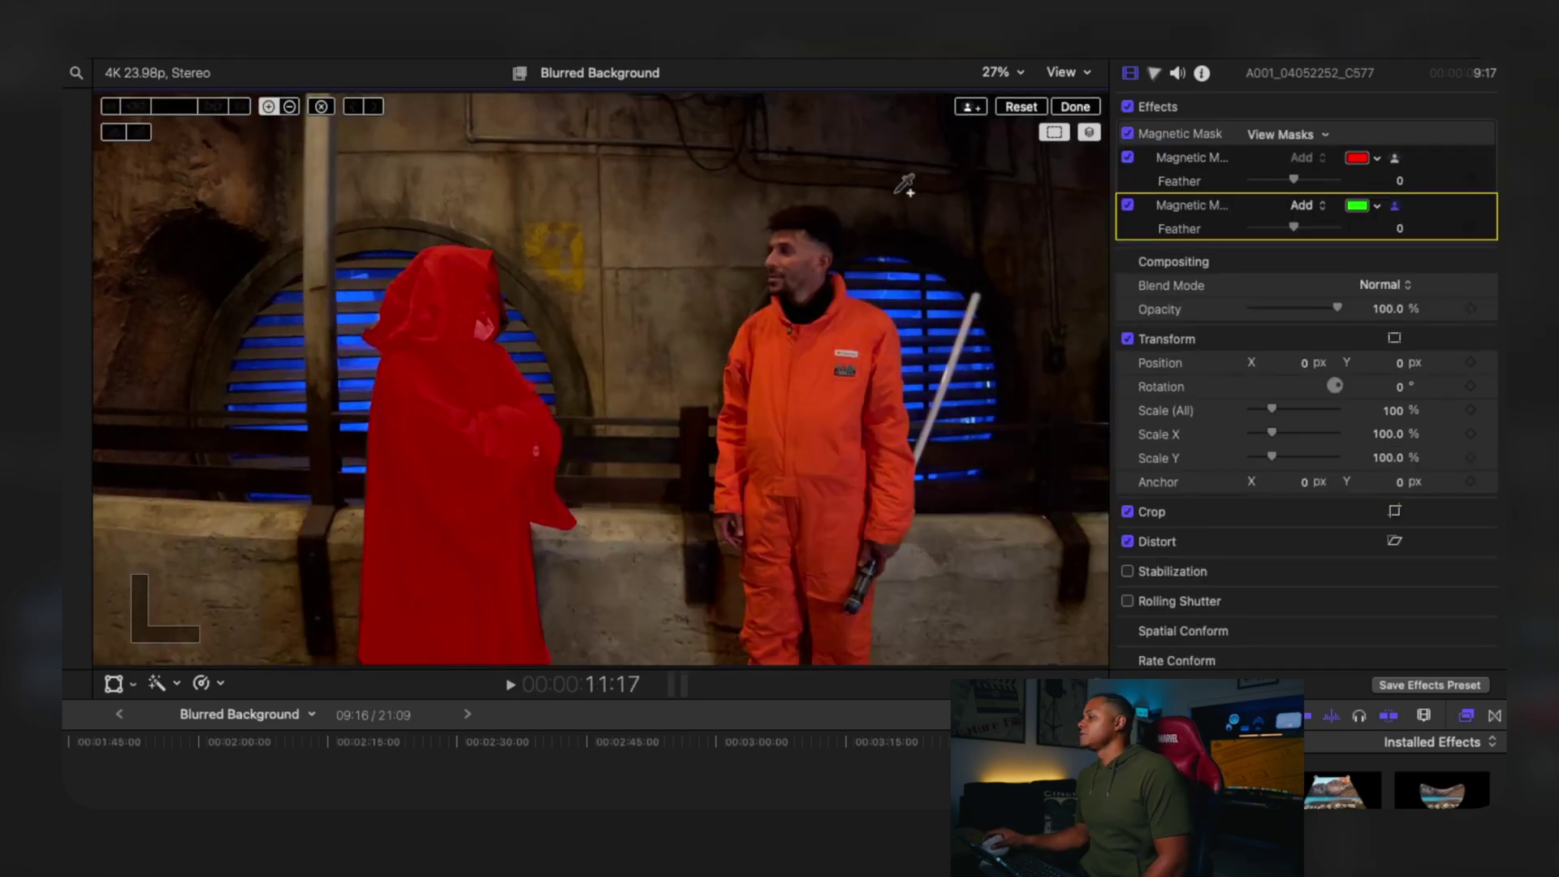
pyautogui.click(807, 249)
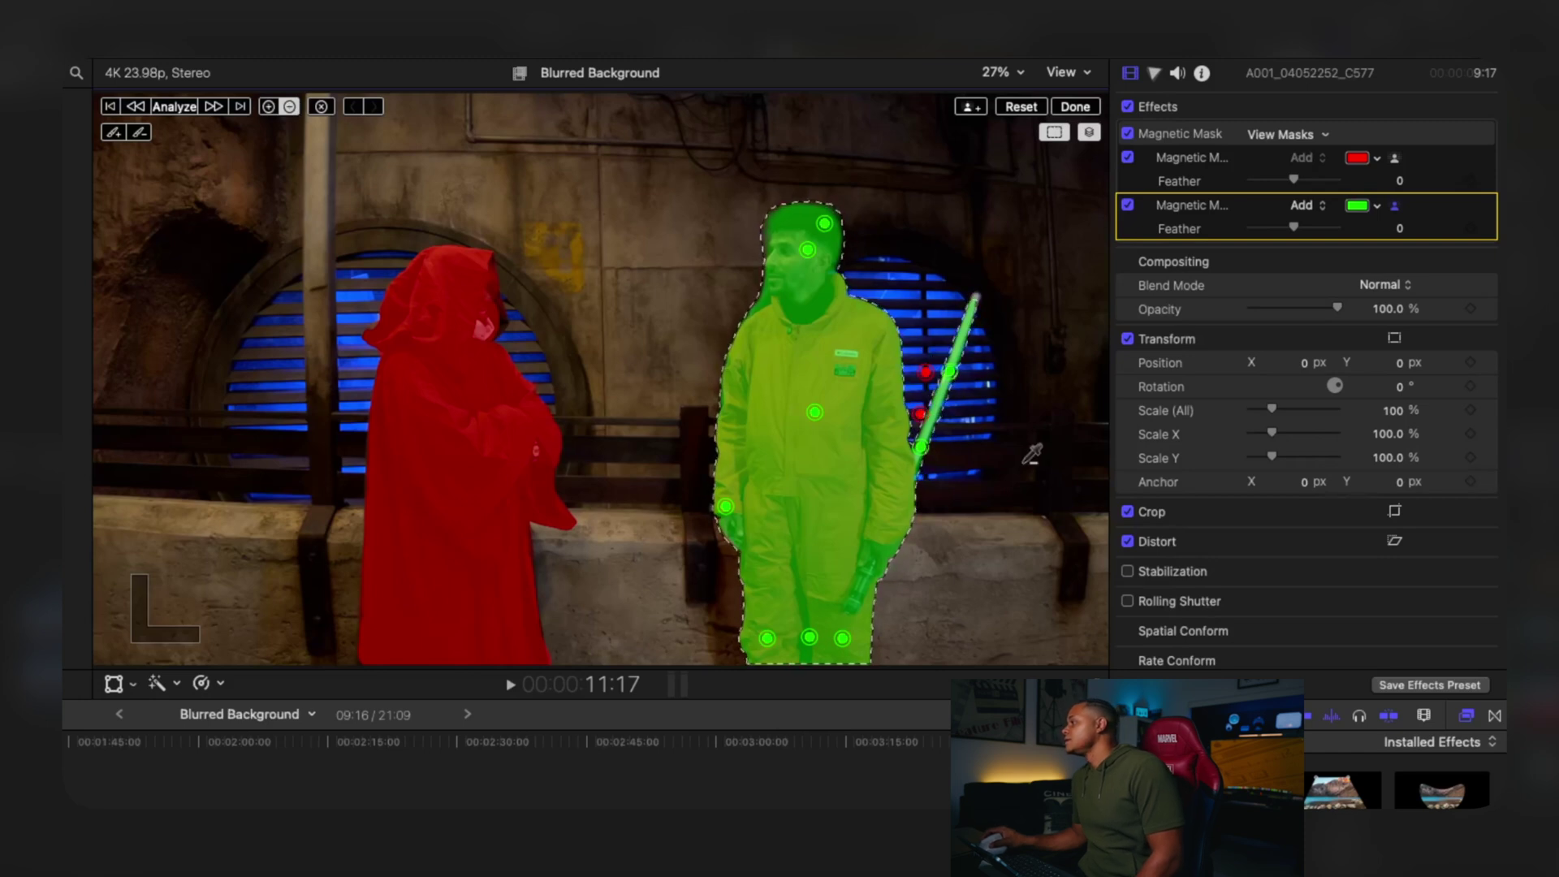
pyautogui.press('shift')
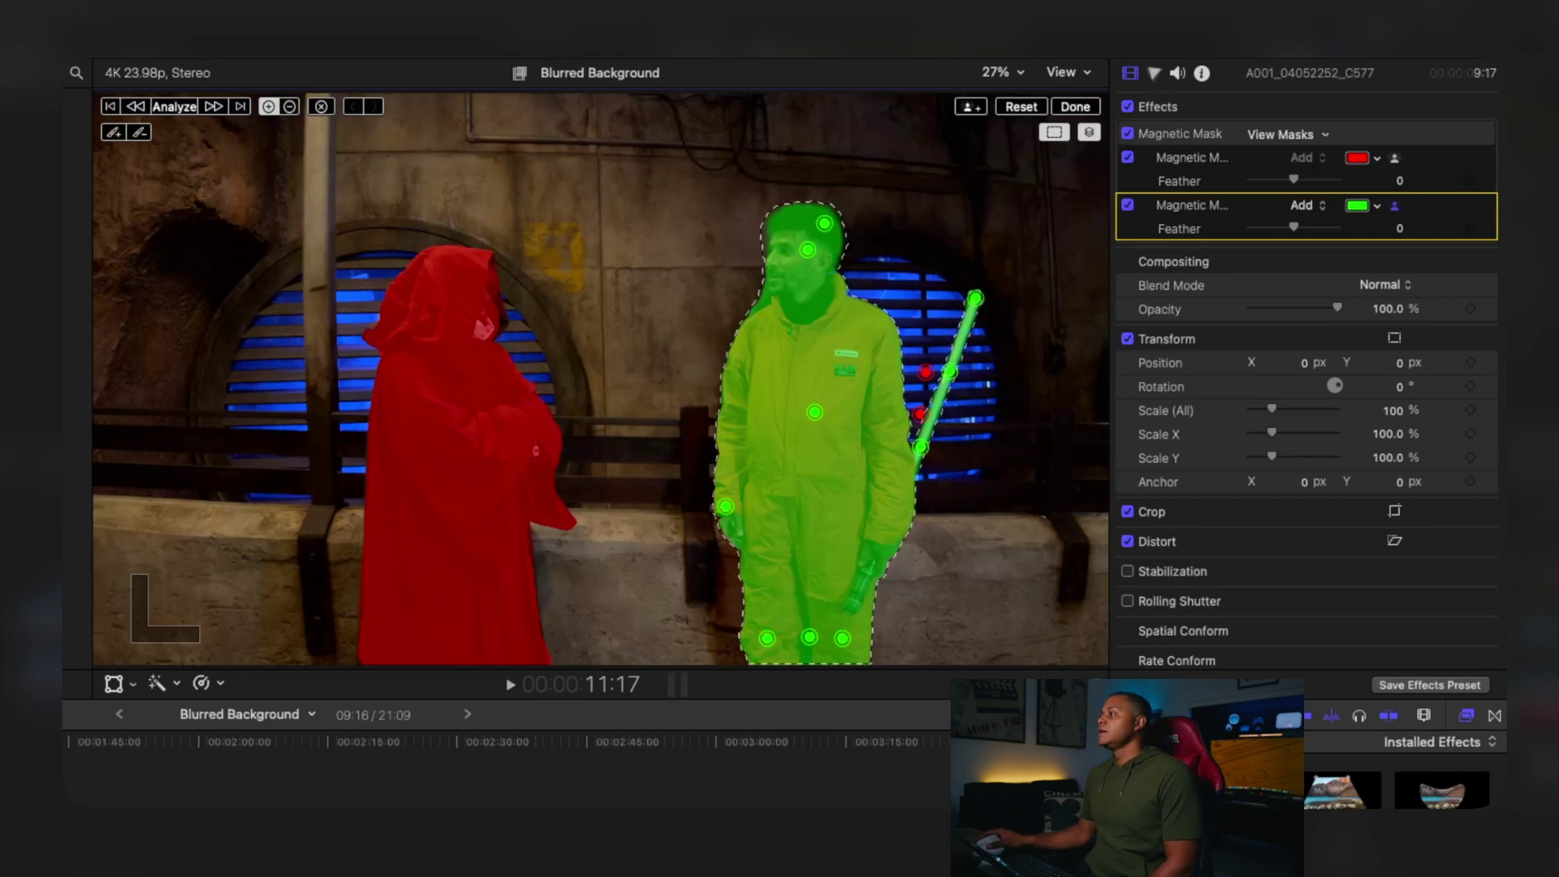
pyautogui.click(214, 107)
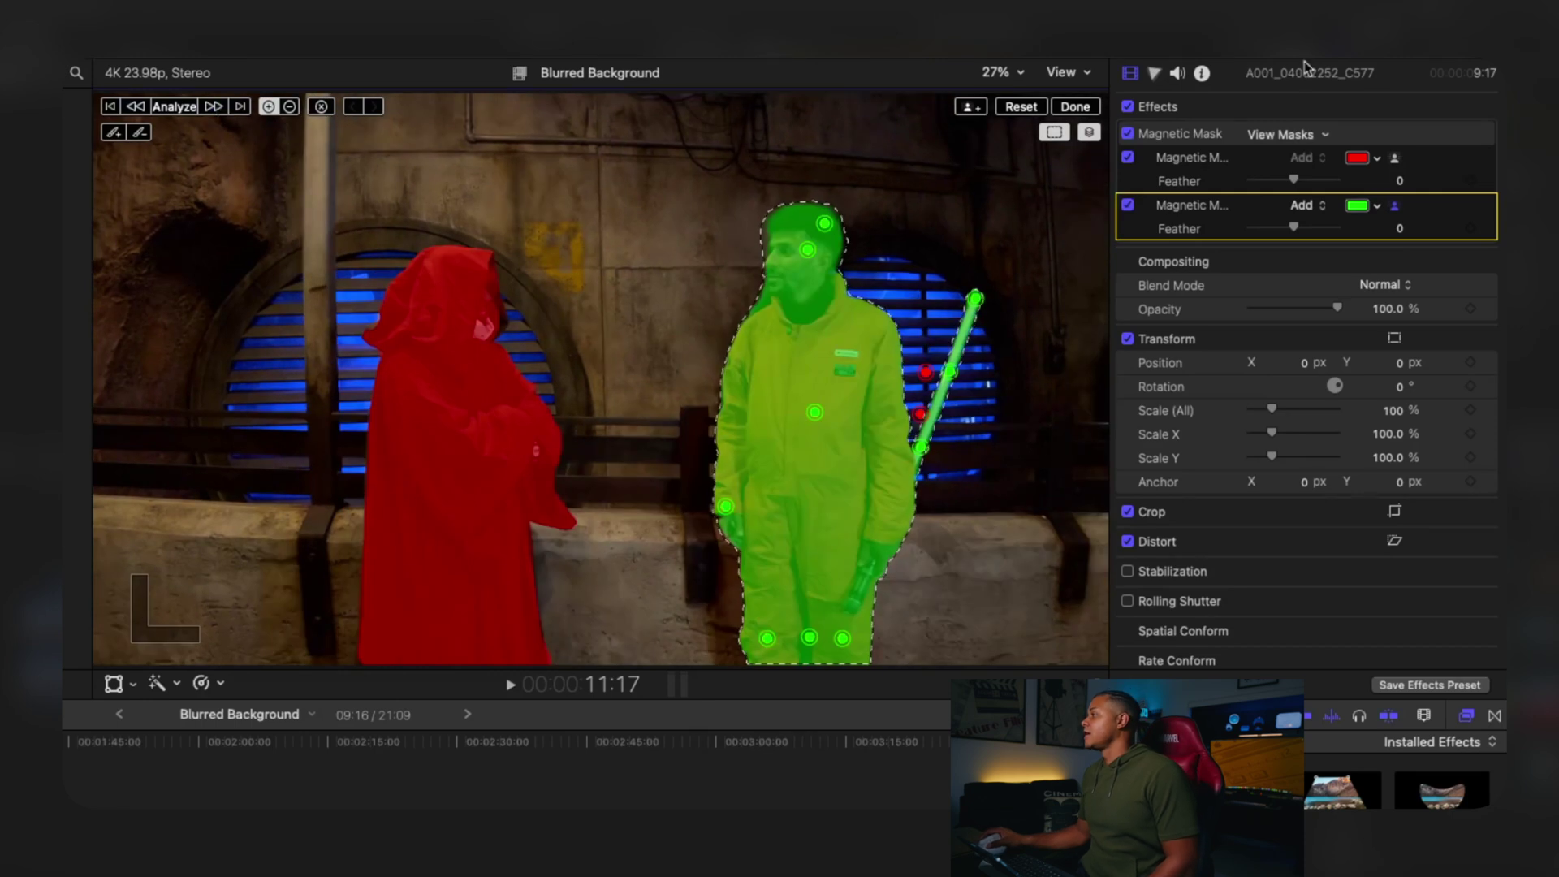
pyautogui.click(1070, 112)
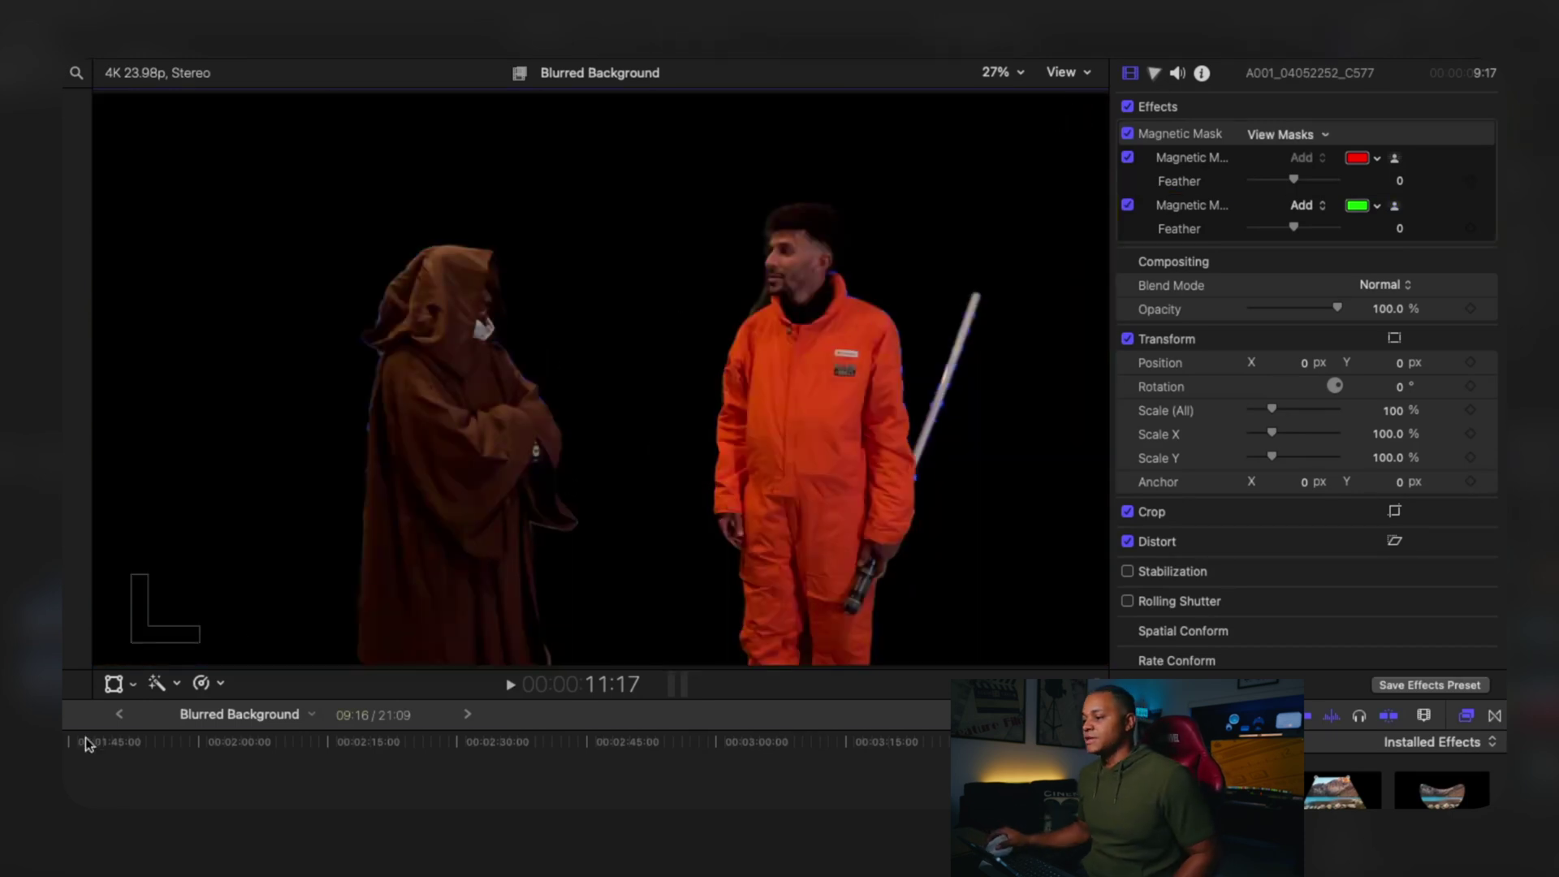
# Blur the third clip's lower copy with a light Gaussian, feather its two upper masks to -33.0 and -29.0, and play the result.
pyautogui.press('Delete')
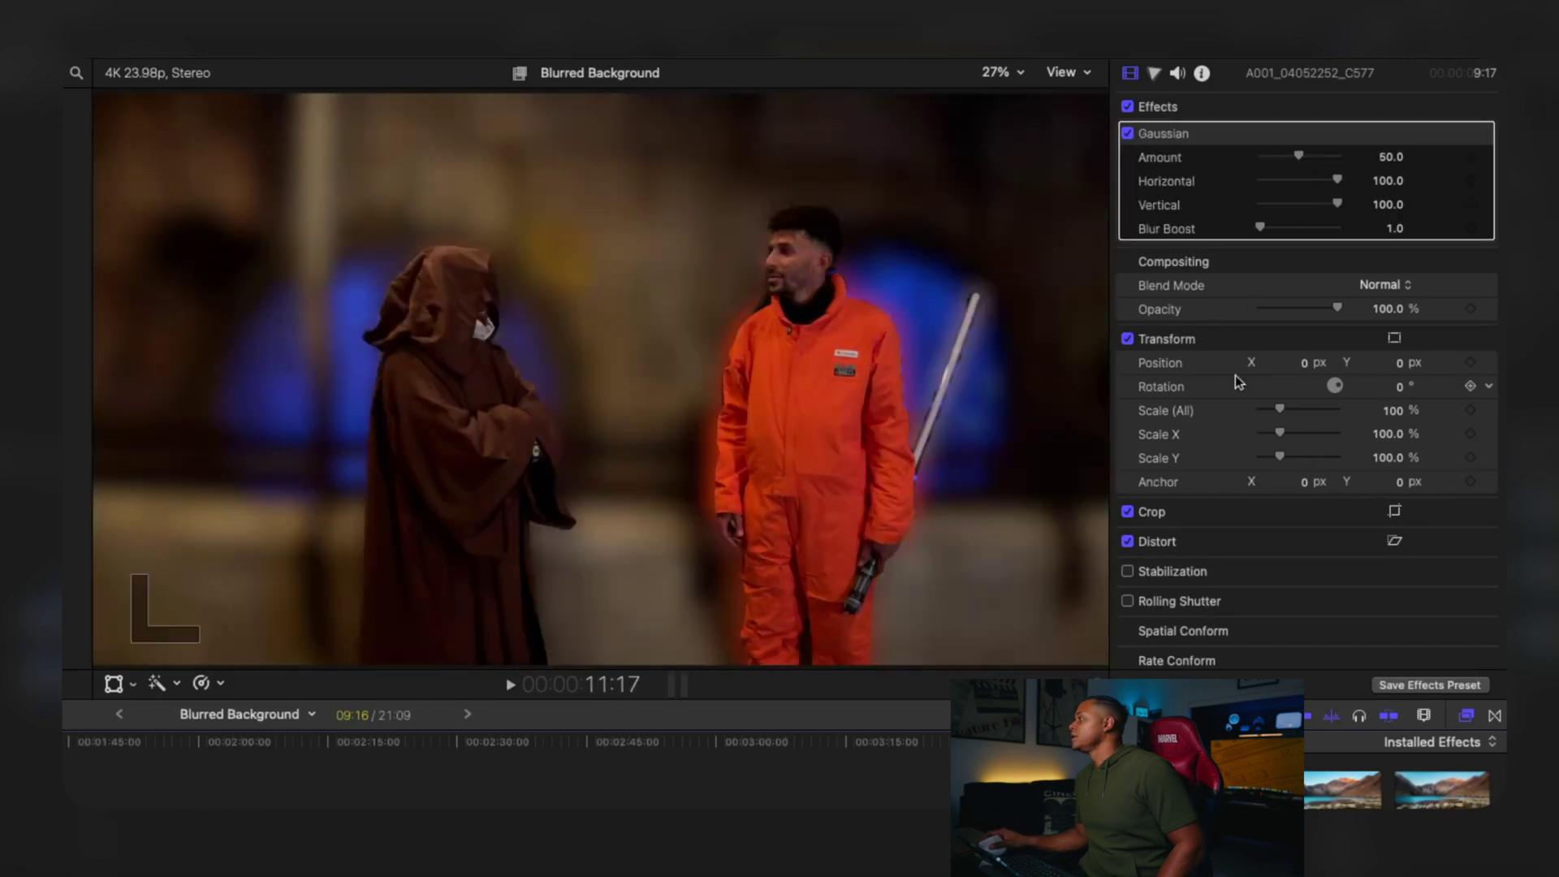
pyautogui.moveTo(1294, 157); pyautogui.dragTo(1261, 165)
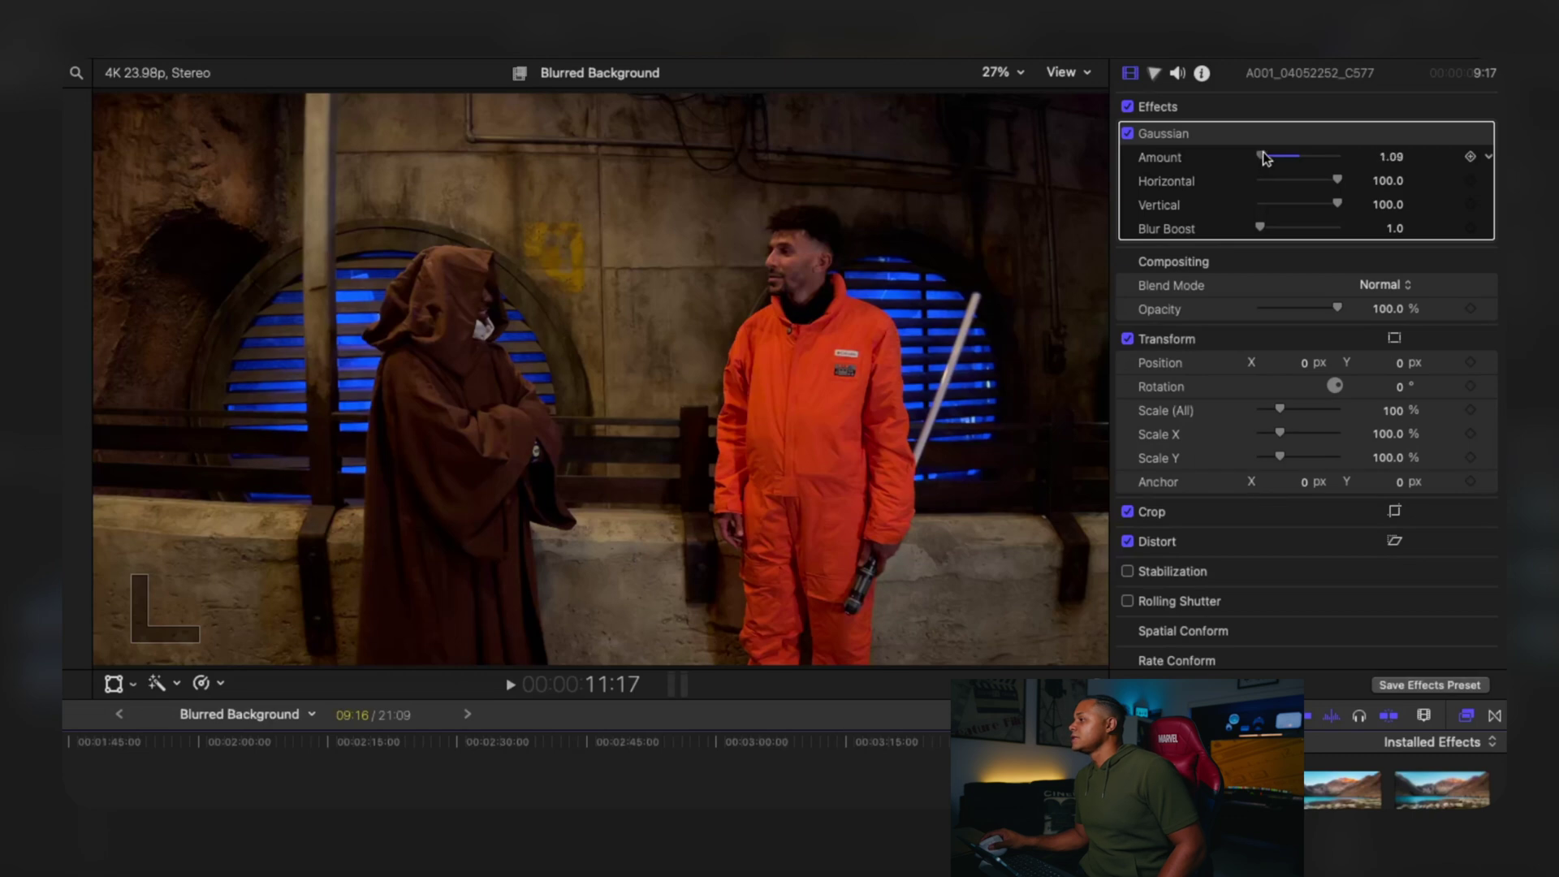
pyautogui.moveTo(1267, 149); pyautogui.dragTo(1265, 151)
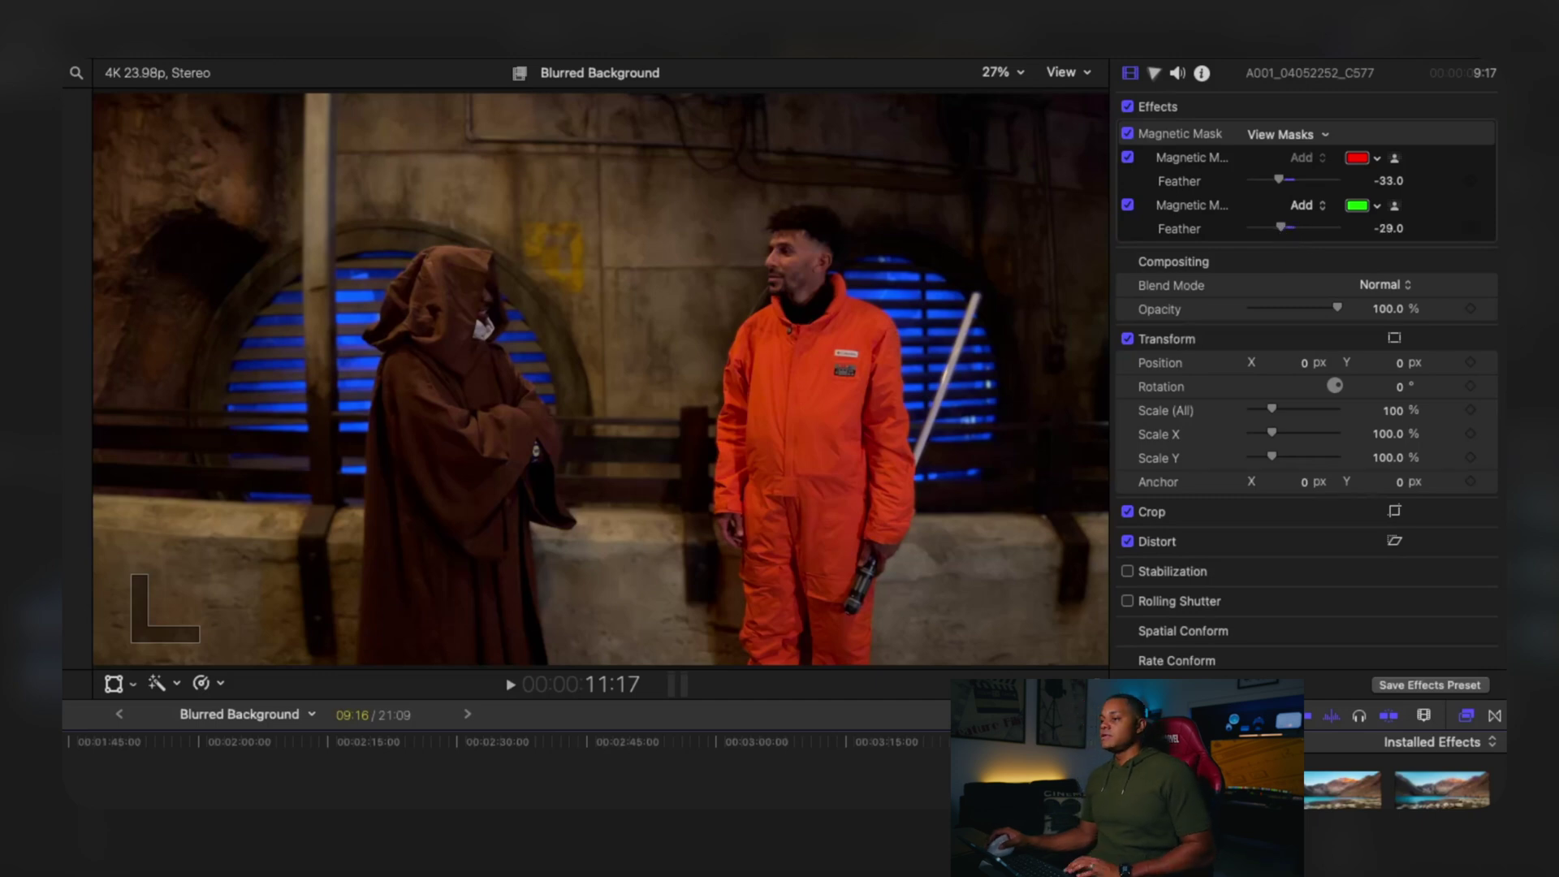
pyautogui.press('space')
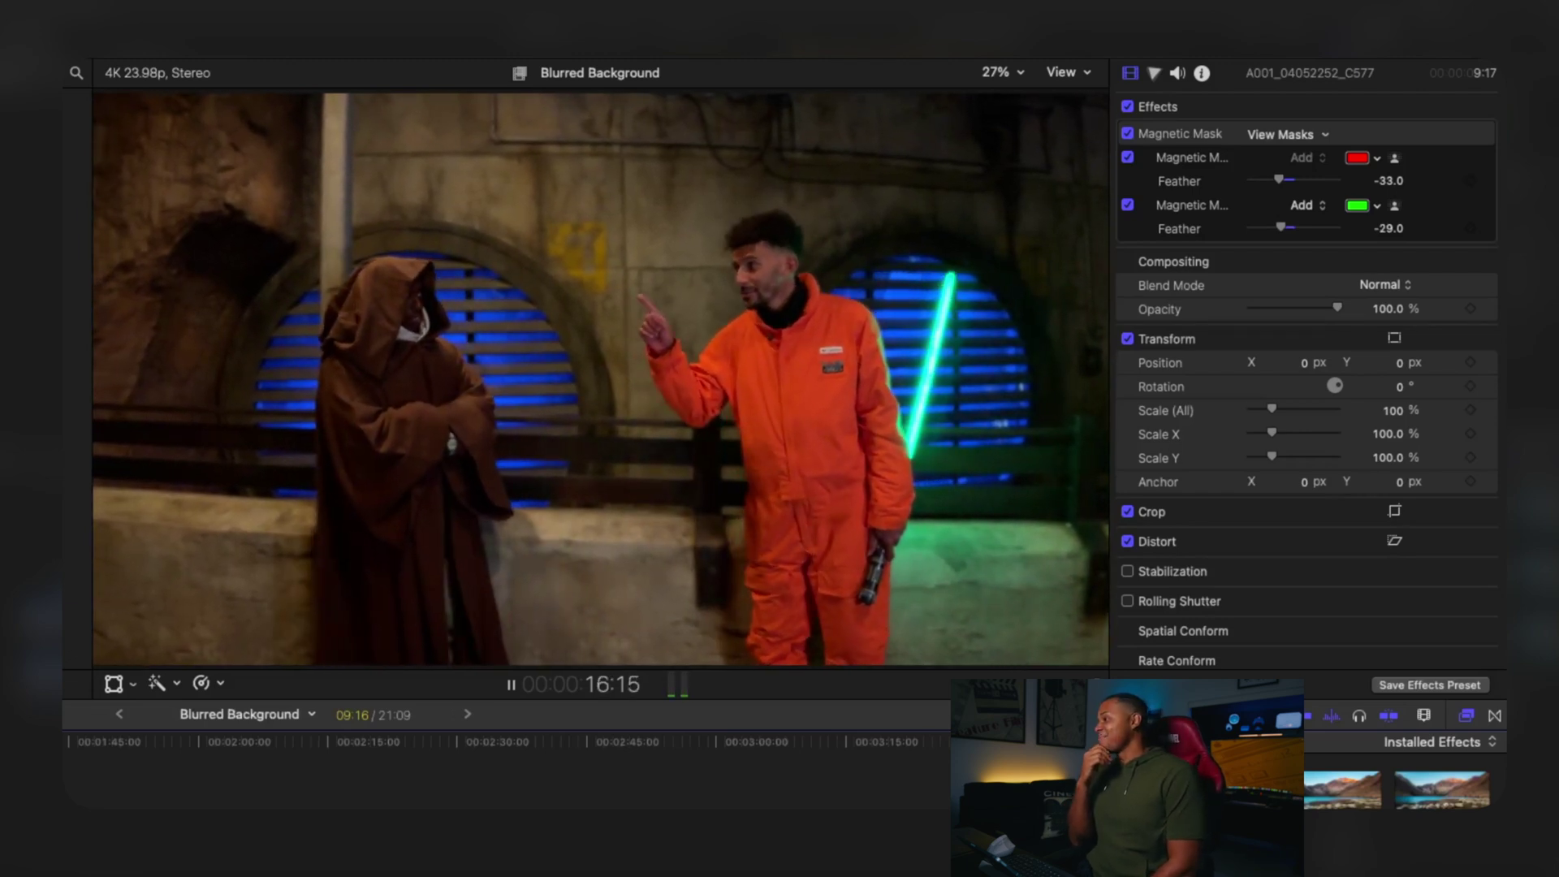
pyautogui.press('space')
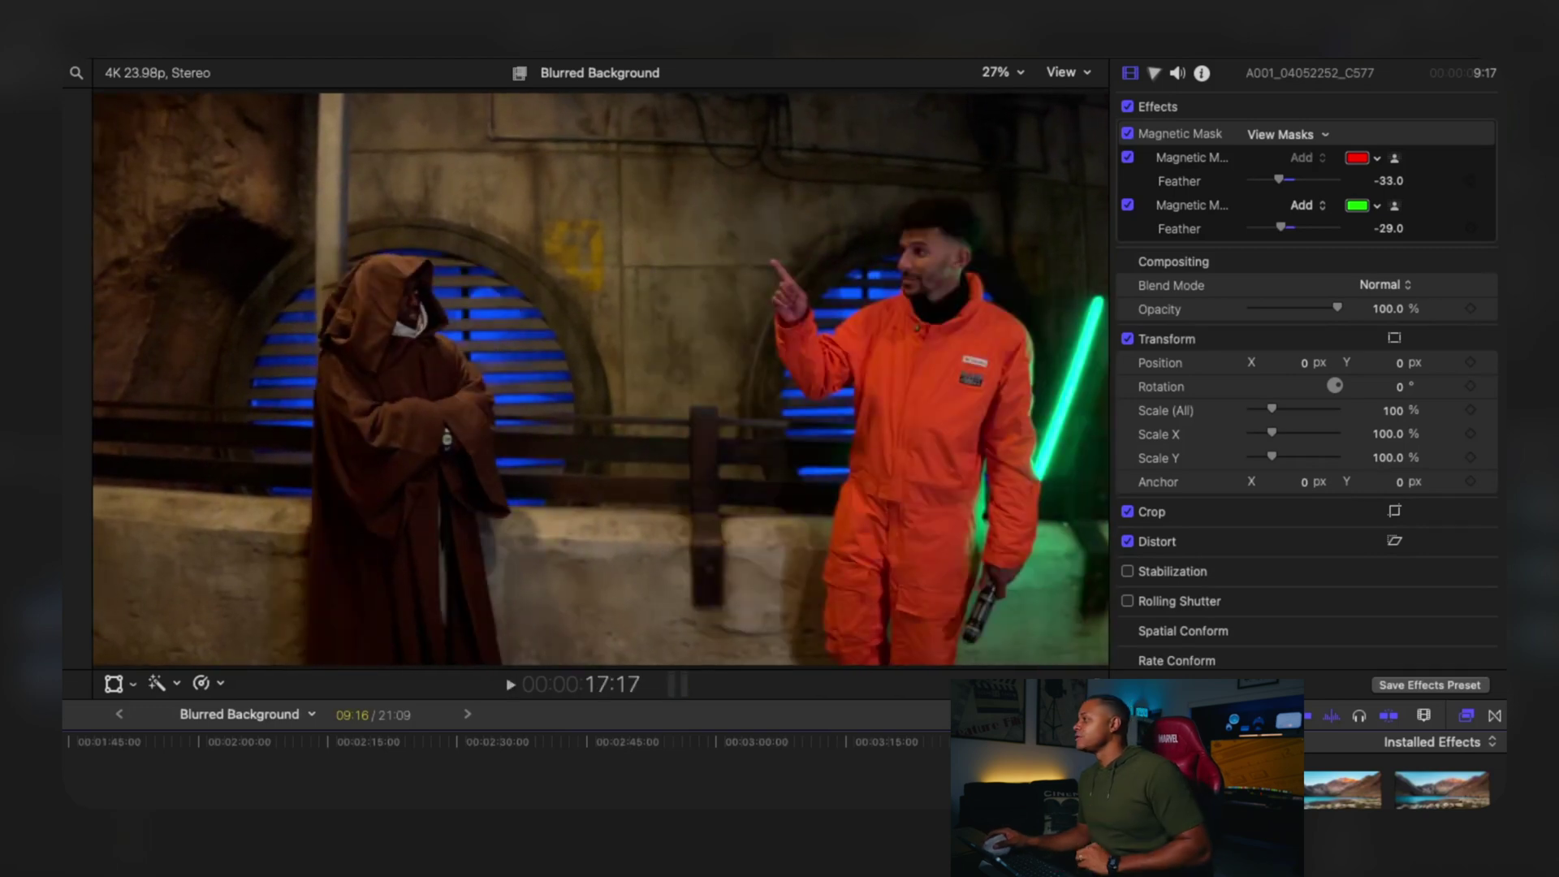
# Compare the third clip's background at 100% magnification with the lower copy's Gaussian blur switched off and on.
pyautogui.click(998, 73)
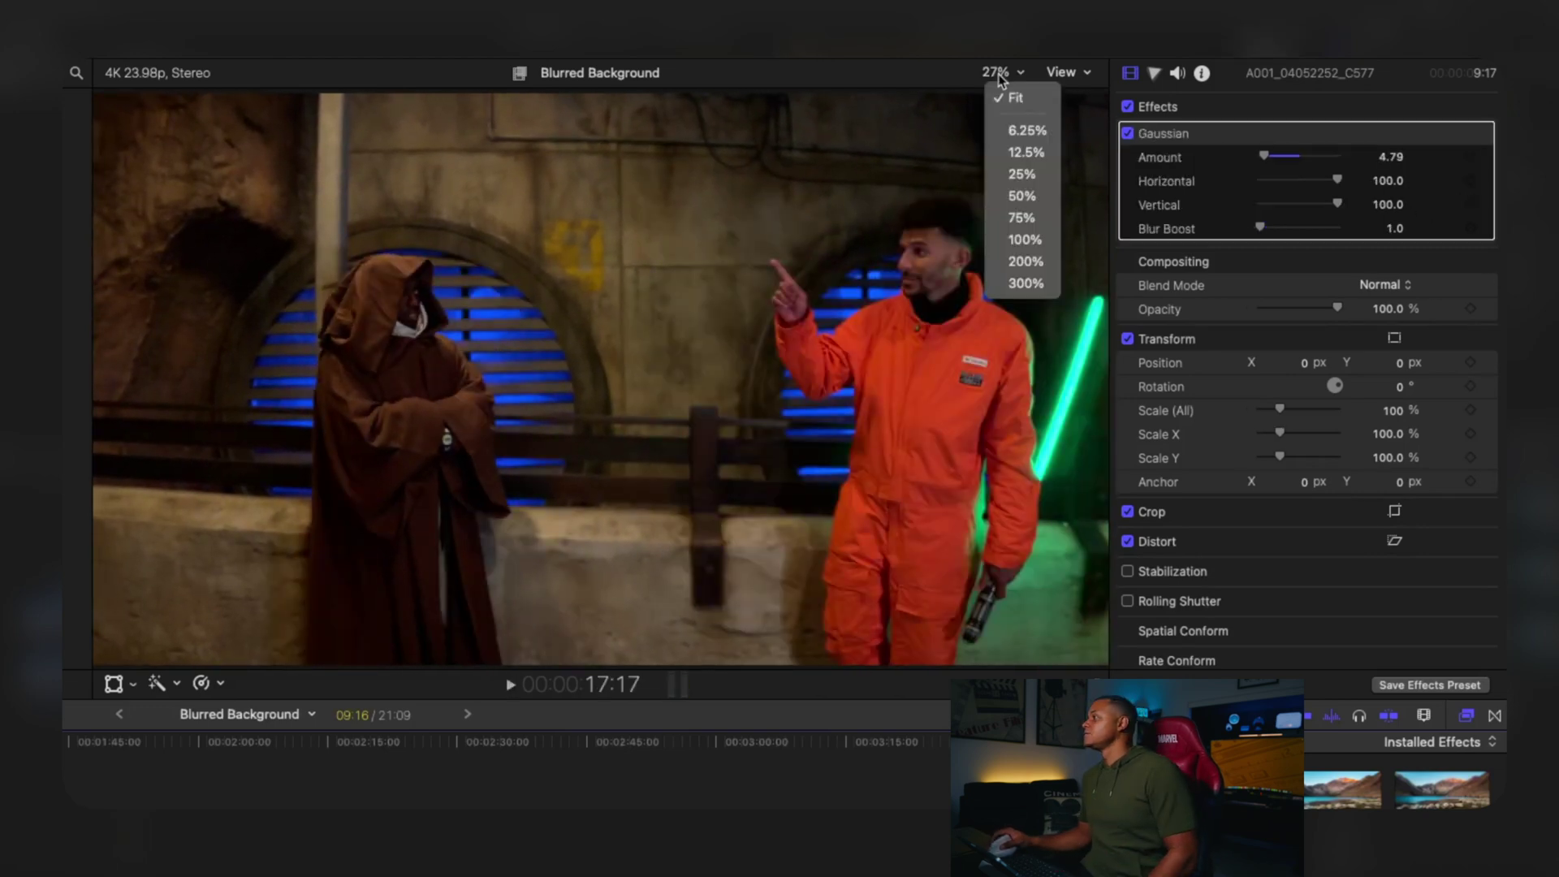
pyautogui.click(1023, 196)
pyautogui.click(1025, 74)
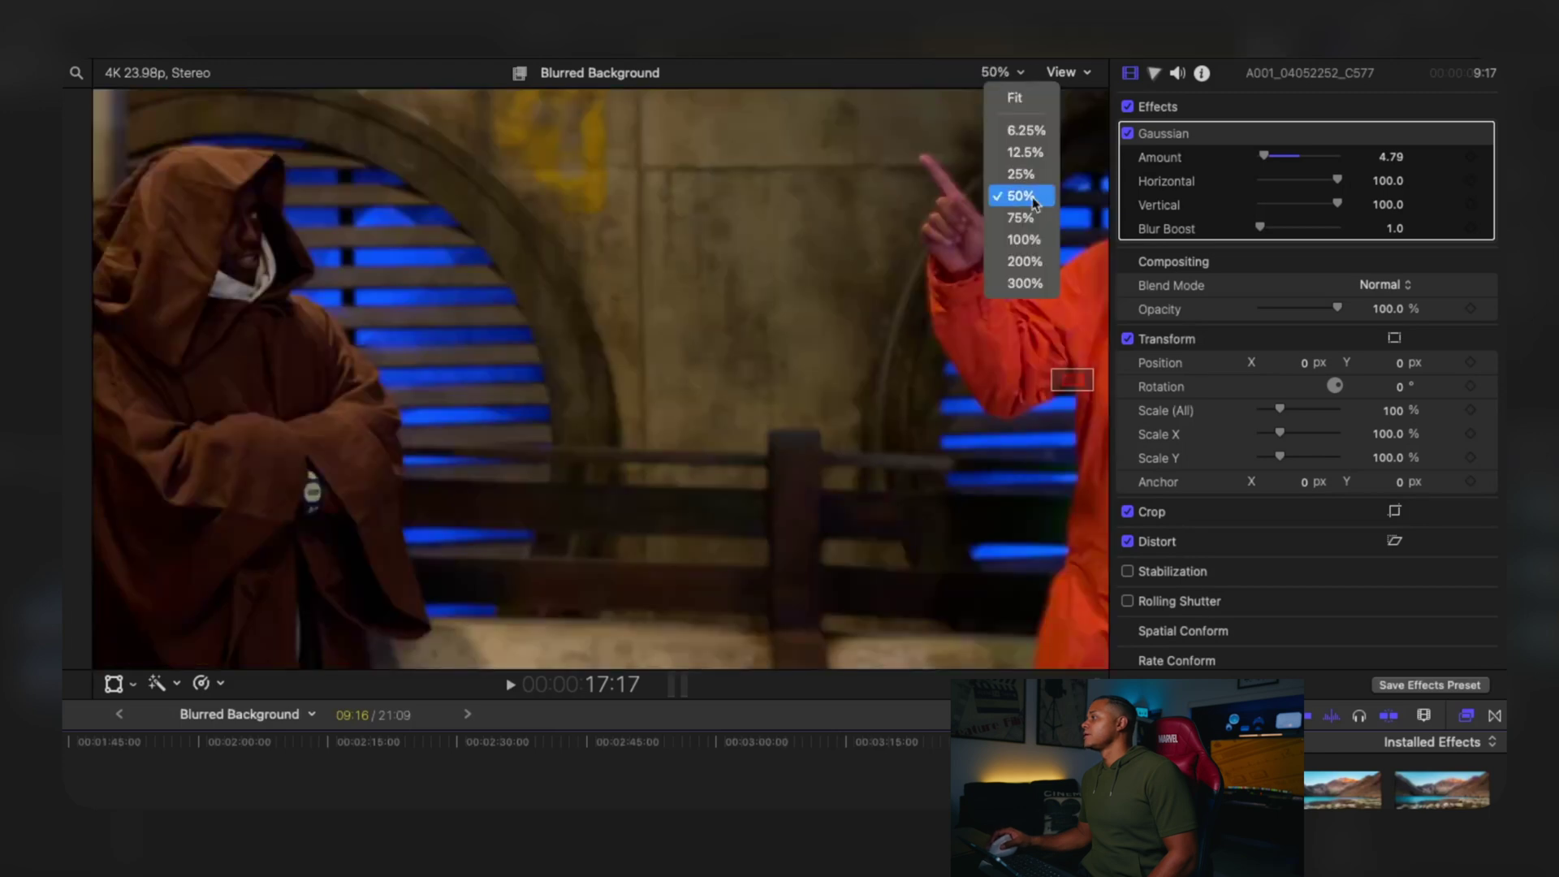
pyautogui.click(1038, 236)
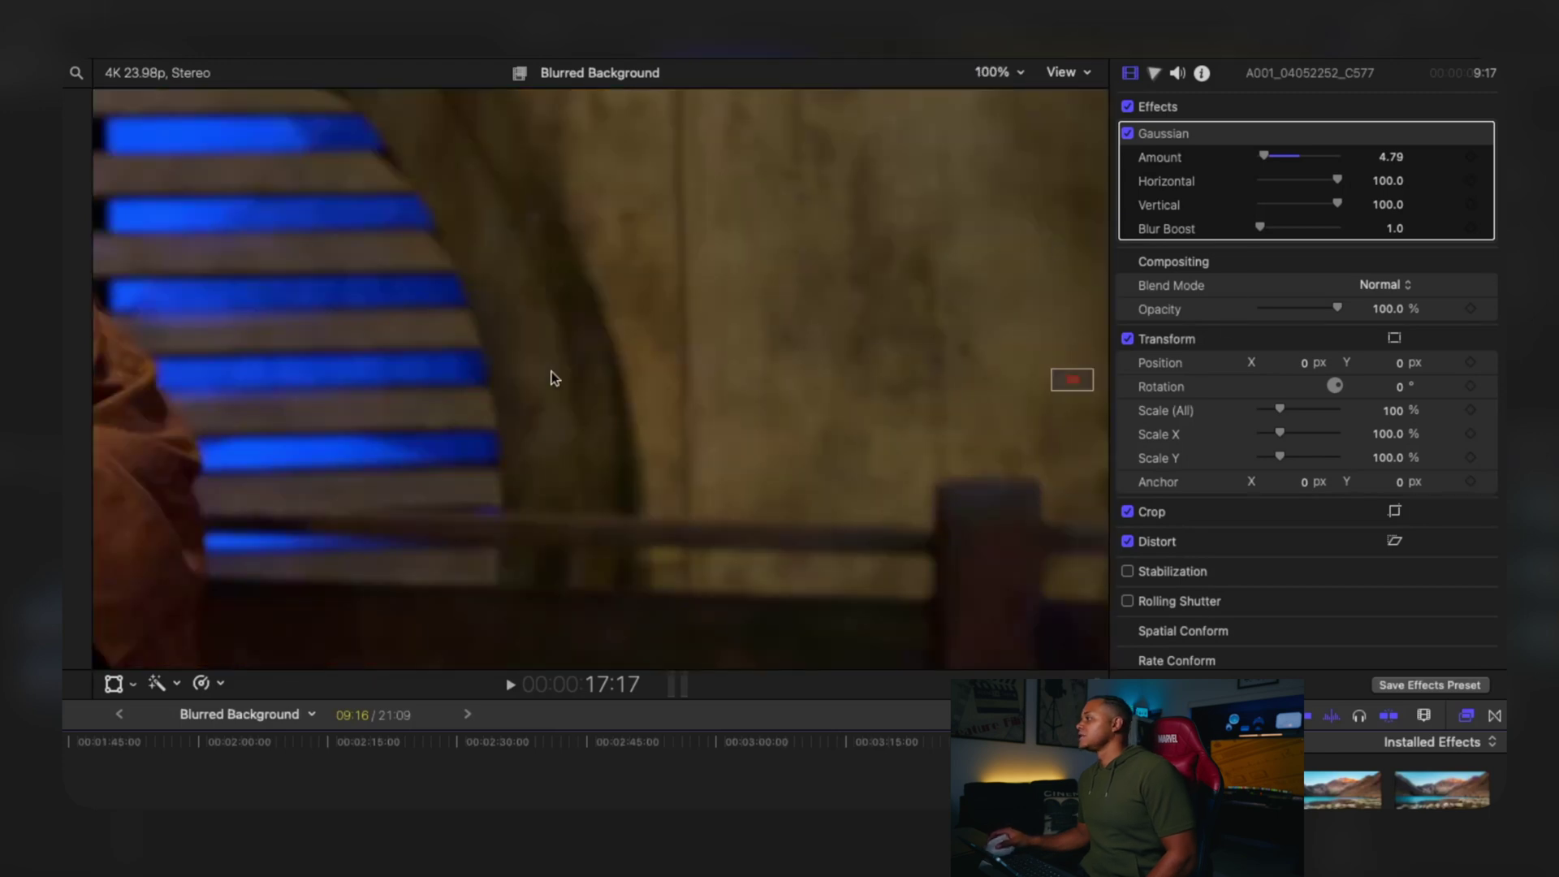
pyautogui.click(1127, 134)
pyautogui.click(1128, 133)
pyautogui.click(1128, 133)
pyautogui.click(1128, 133)
pyautogui.click(1128, 133)
pyautogui.click(1128, 133)
# Set the Gaussian blur amount on the third clip's lower copy to 6.0 and play the result with the whole frame fitted.
pyautogui.click(1391, 157)
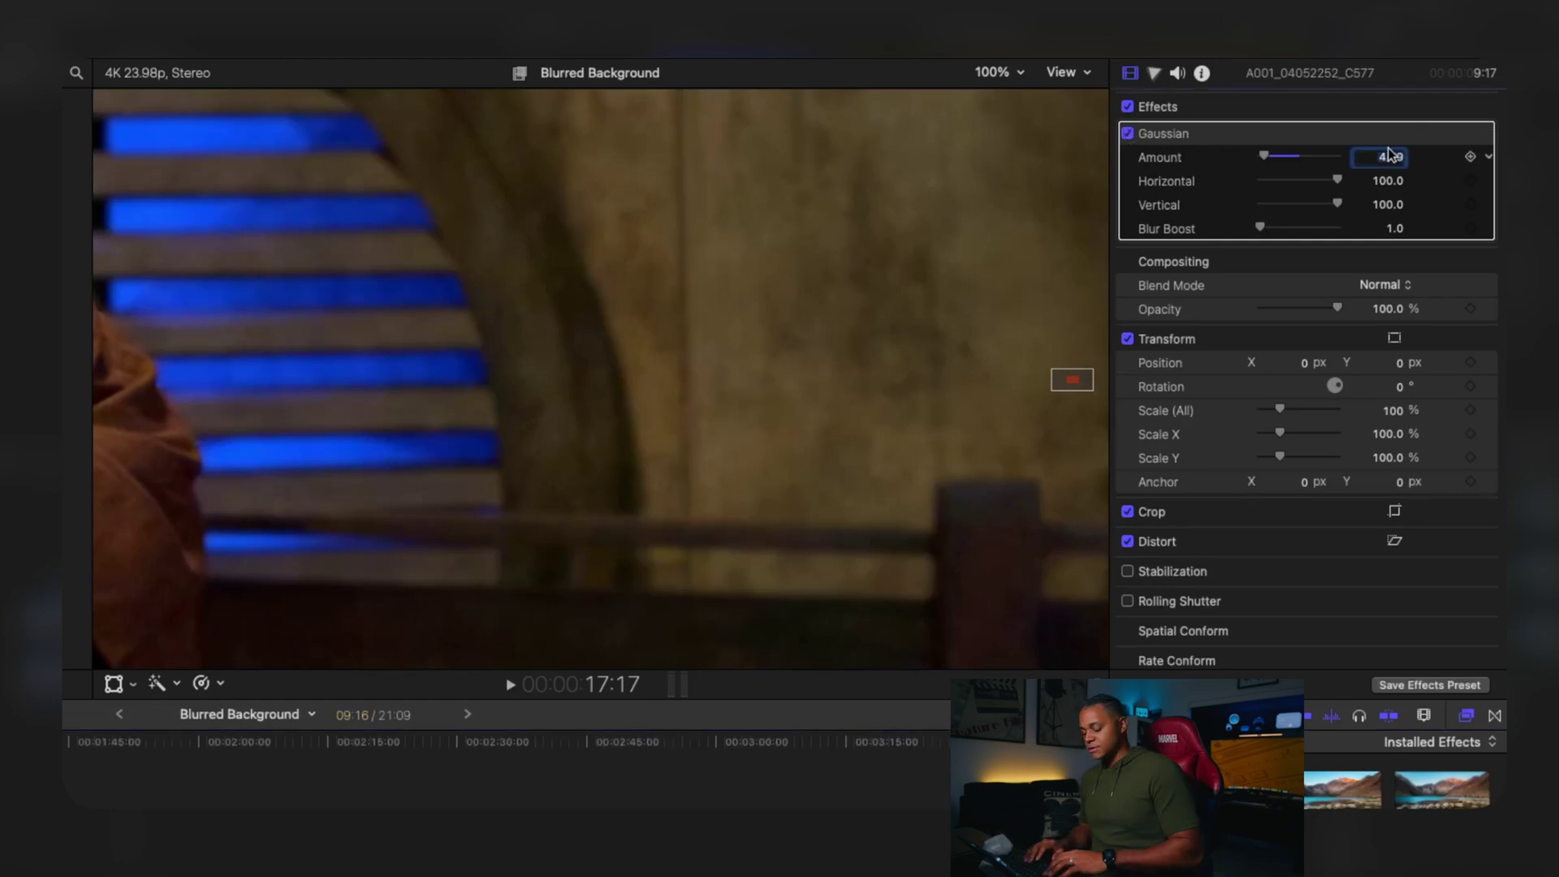
pyautogui.write('6.0')
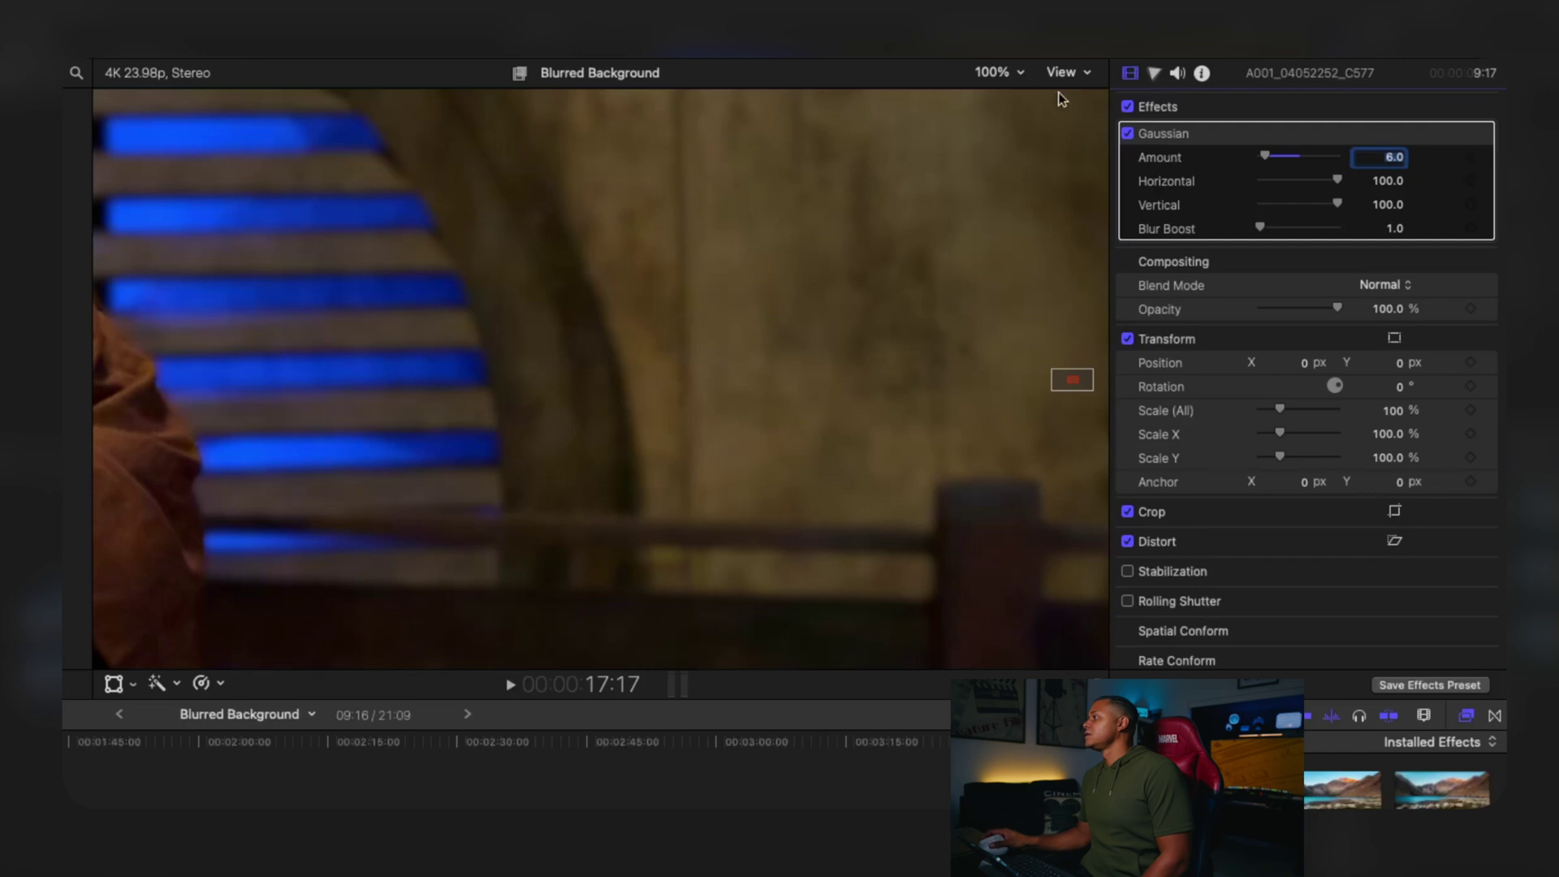
pyautogui.click(997, 72)
pyautogui.click(1017, 109)
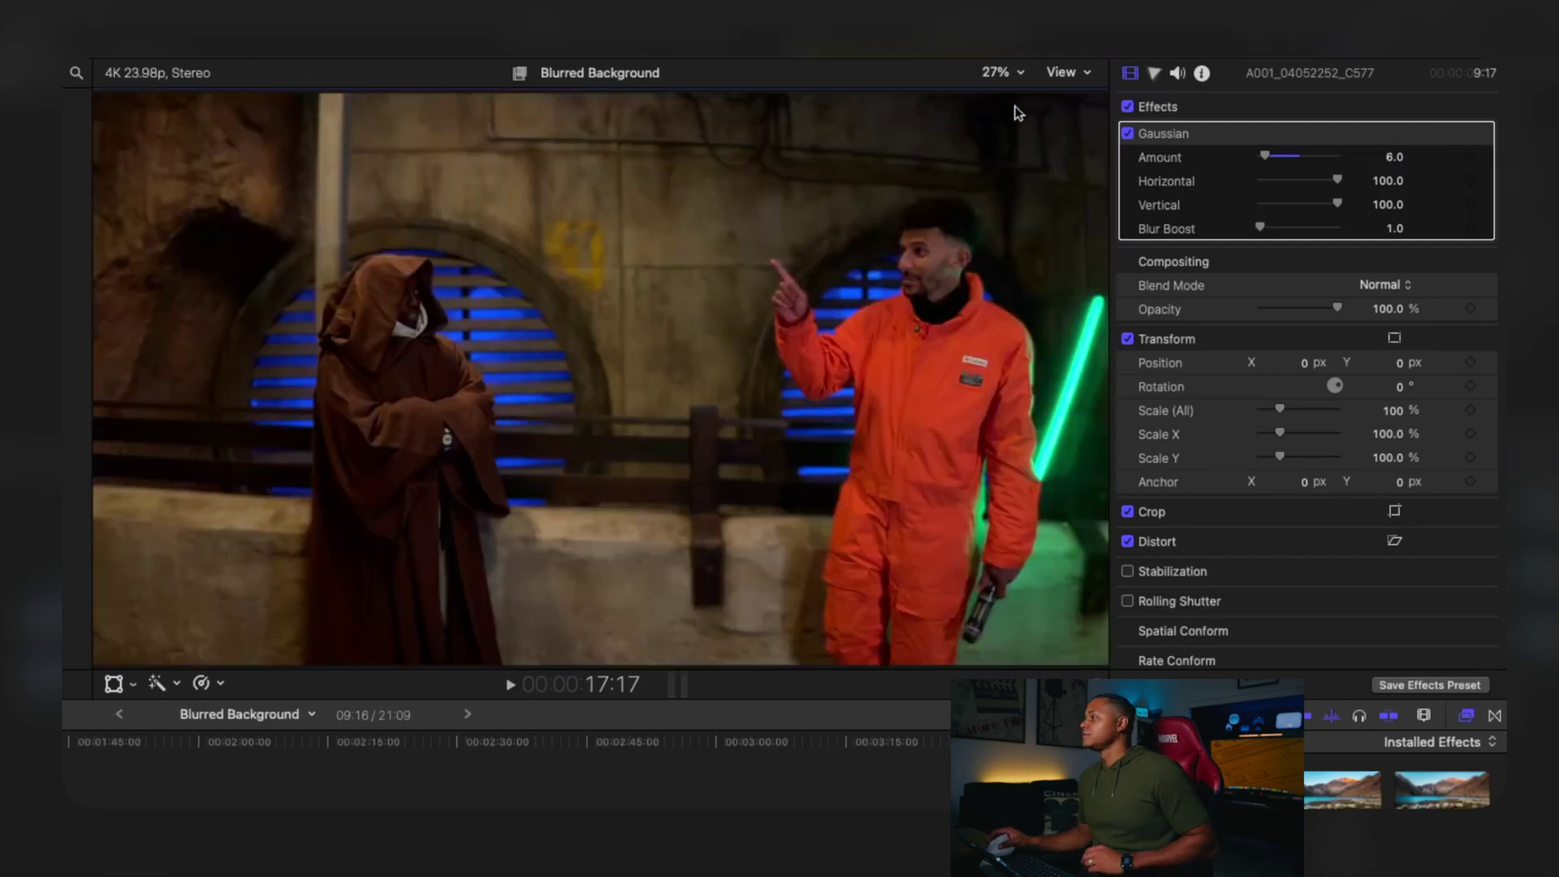
pyautogui.press('space')
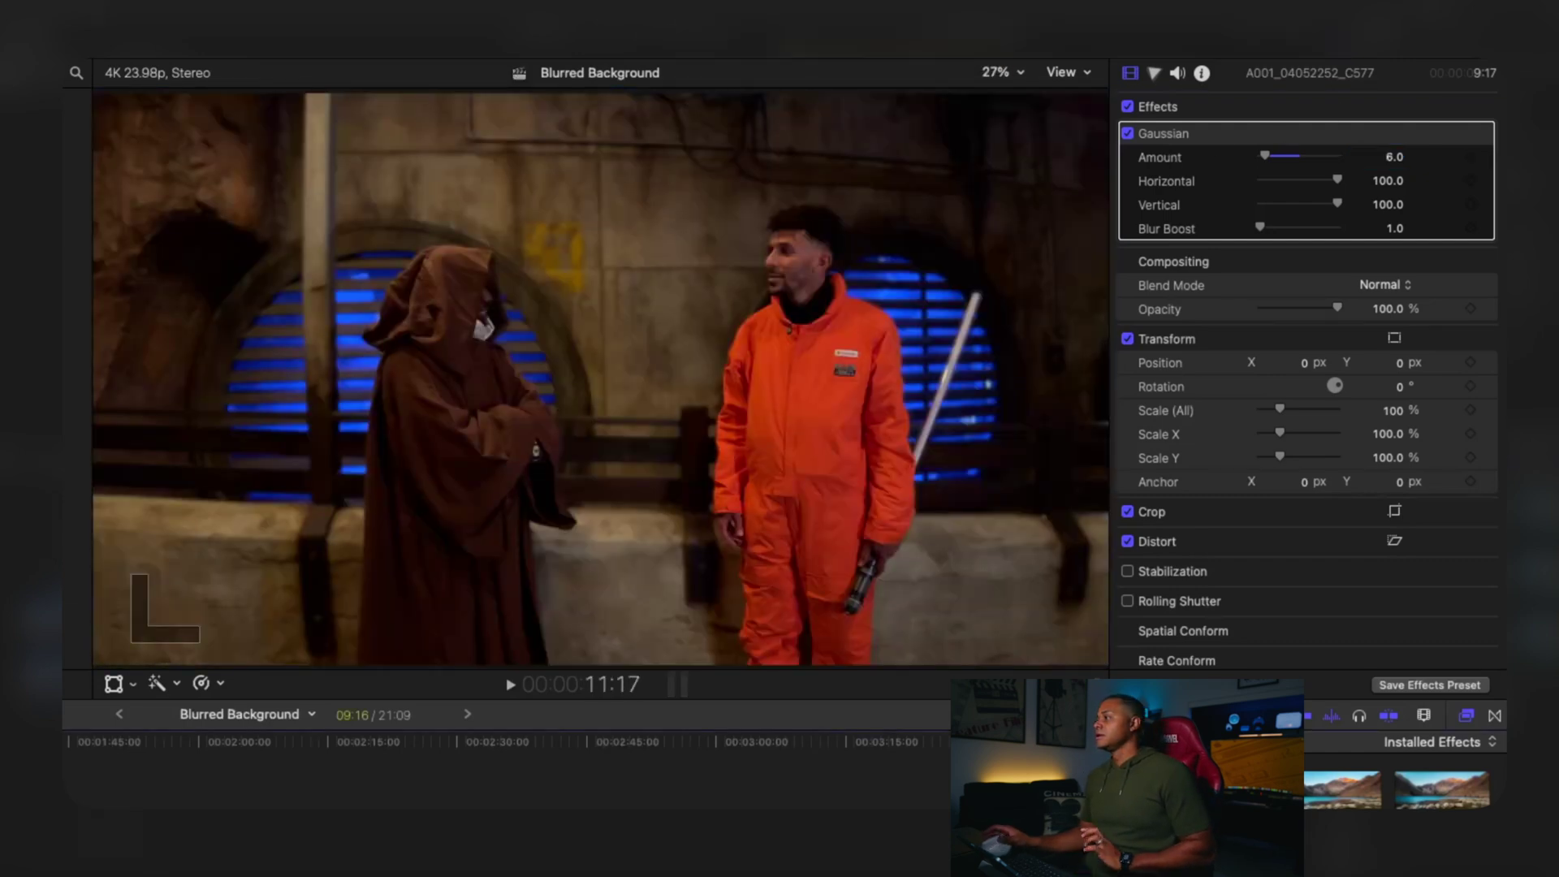